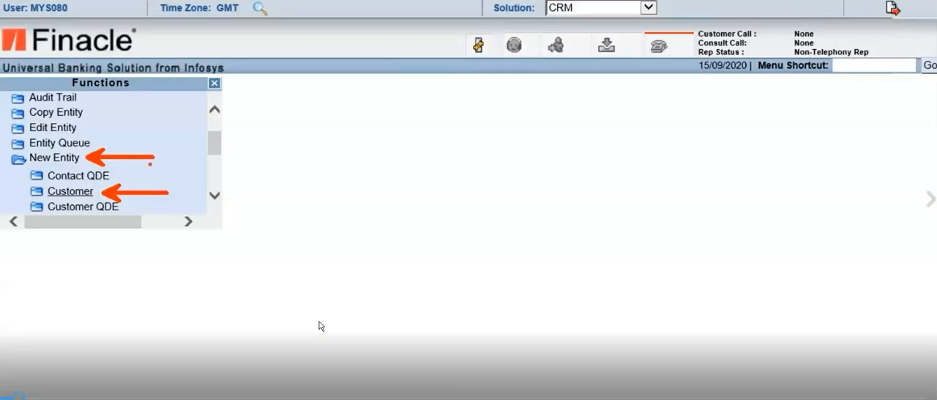
# Open the form for creating a new retail customer under New Entity
pyautogui.click(87, 193)
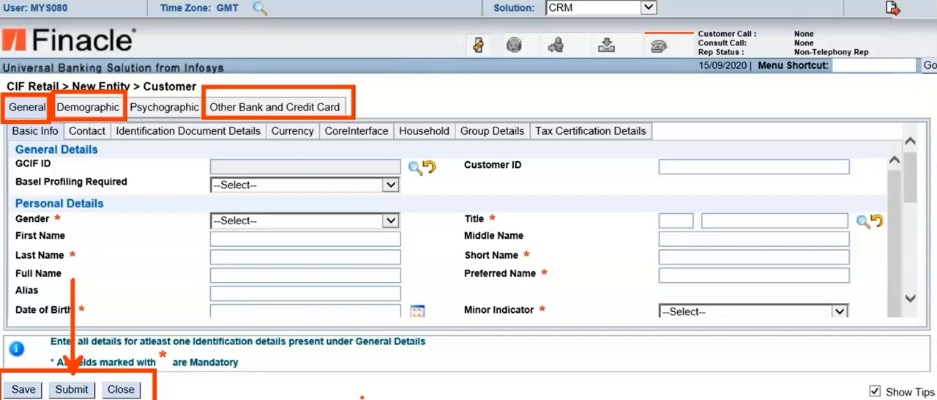
# Launch Notepad through the Windows Run dialog and maximize its blank window
pyautogui.press('super+r')
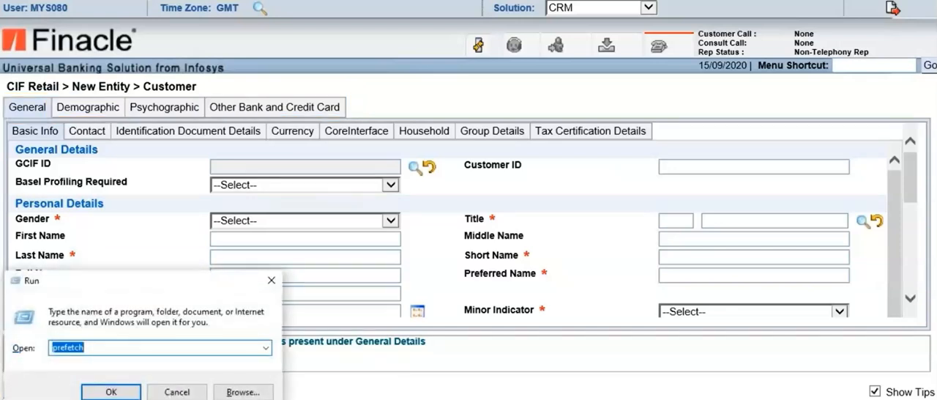
pyautogui.write('notepa')
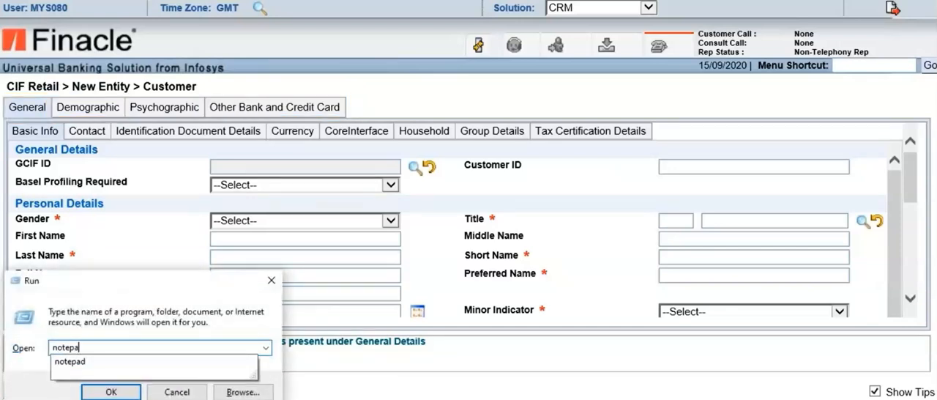
pyautogui.press('Down')
pyautogui.press('Return')
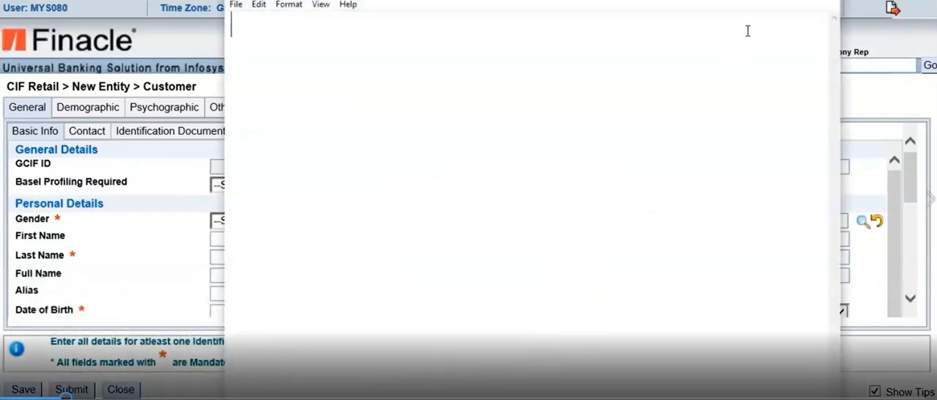
pyautogui.click(800, 1)
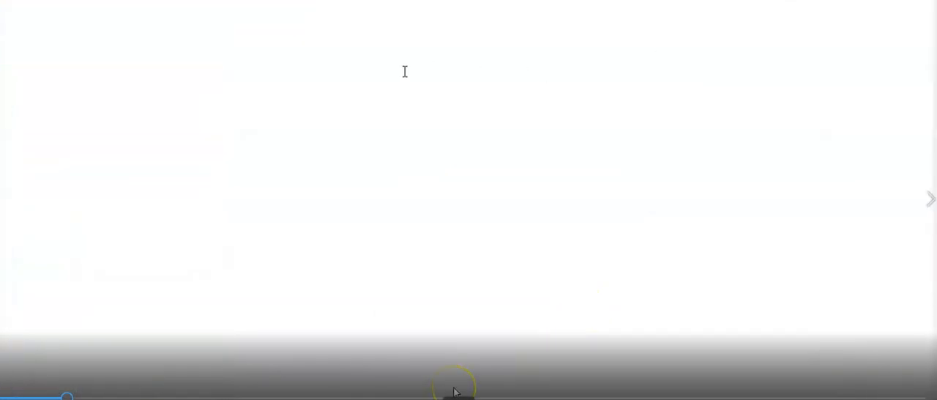
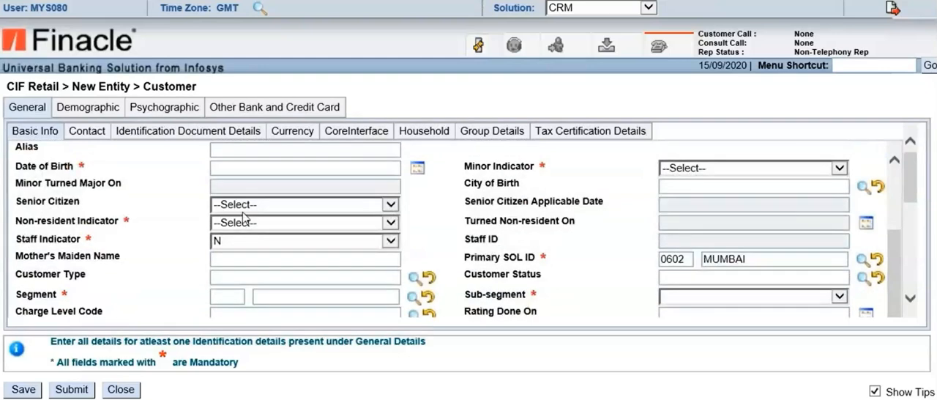
# Enter the customer's date of birth in the Basic Info details of the new retail customer
pyautogui.click(250, 167)
pyautogui.write('10')
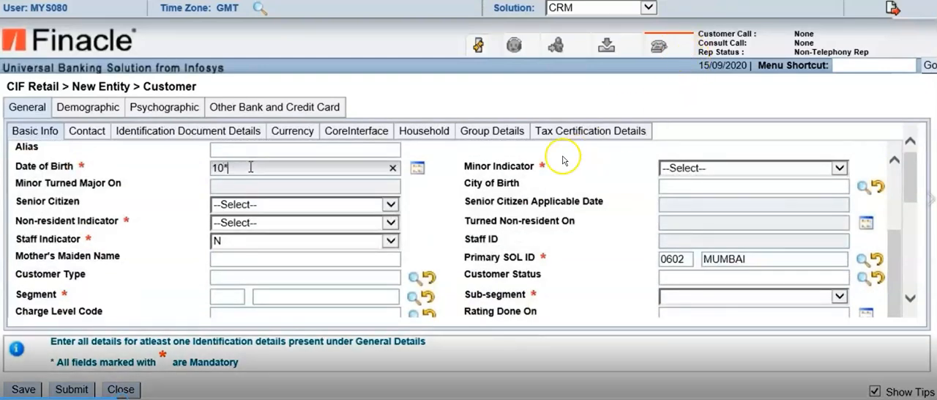
pyautogui.write('/1')
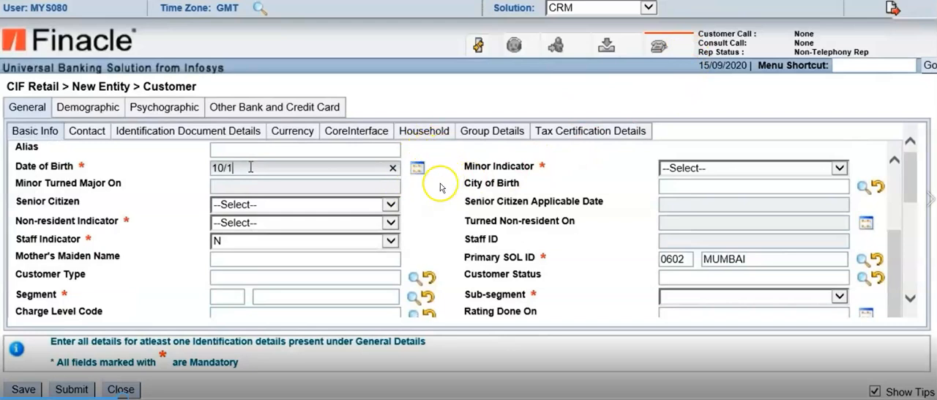
pyautogui.write('0/1999')
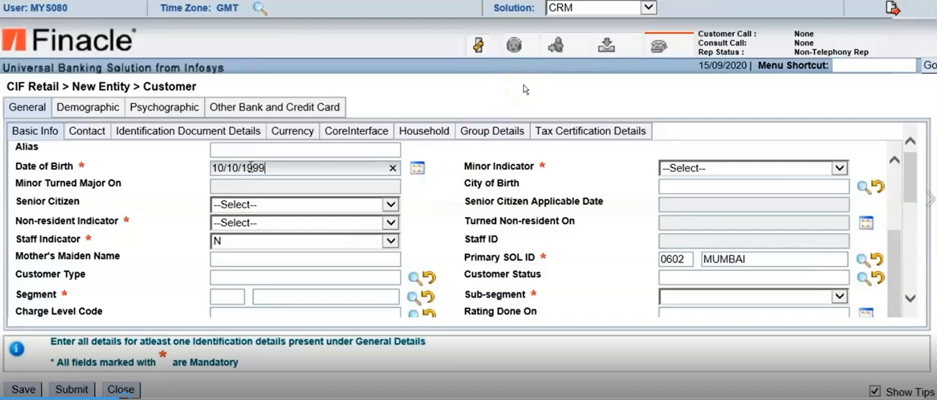
pyautogui.click(179, 178)
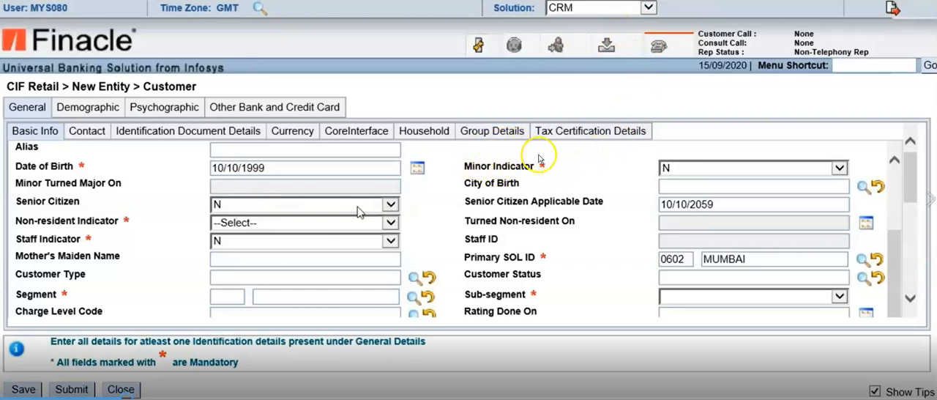
# Save the new retail customer record and acknowledge the message with its CIF ID
pyautogui.scroll(-4, 616, 153)
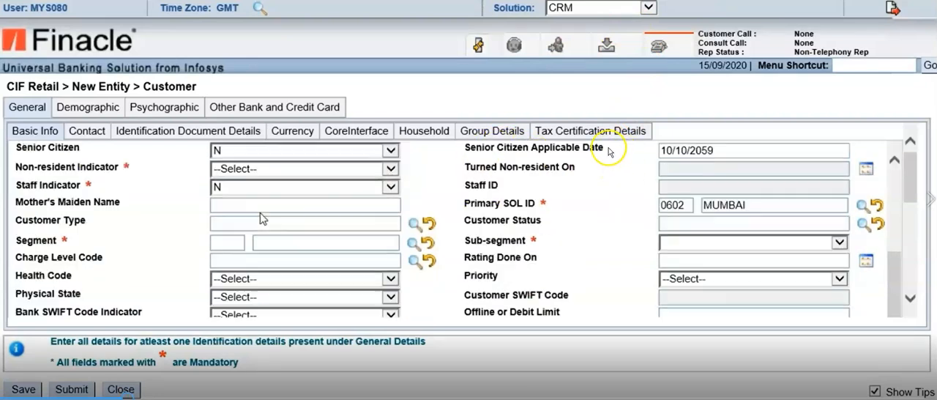
pyautogui.scroll(10, 607, 146)
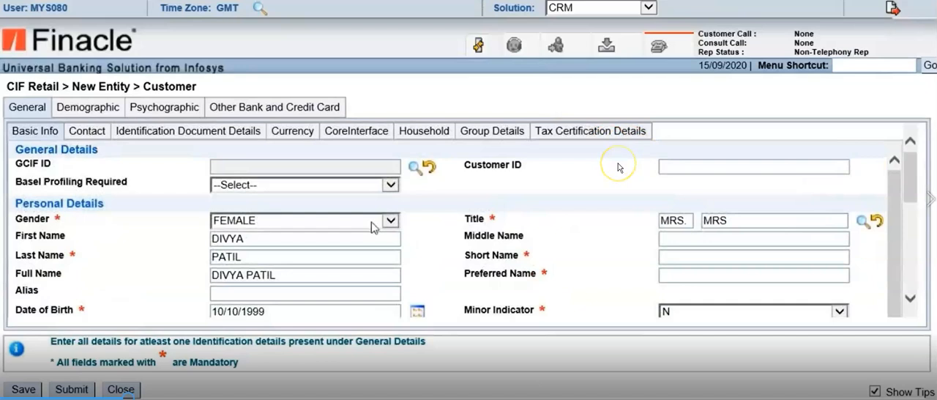
pyautogui.scroll(-2, 617, 163)
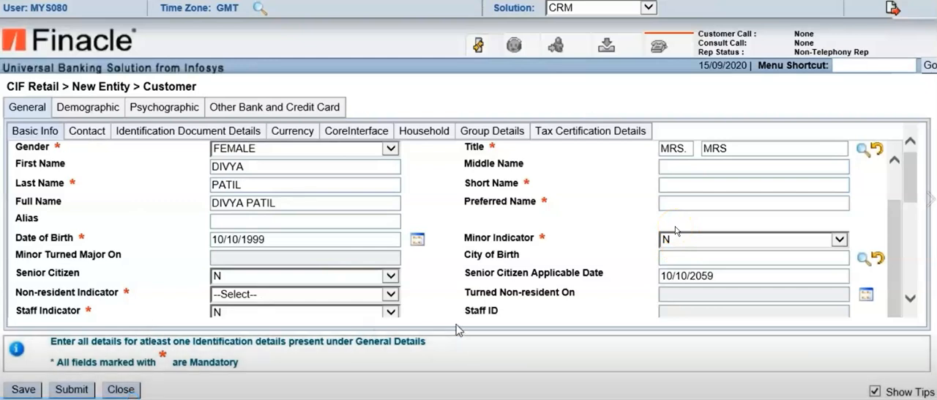
pyautogui.click(24, 389)
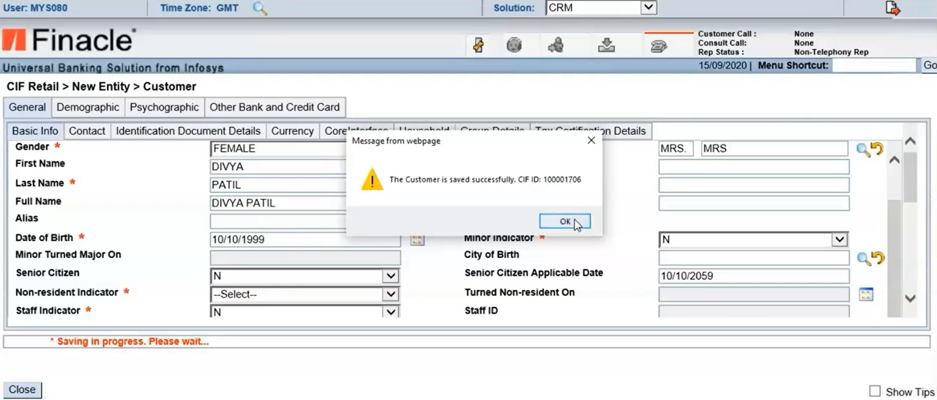
pyautogui.click(574, 221)
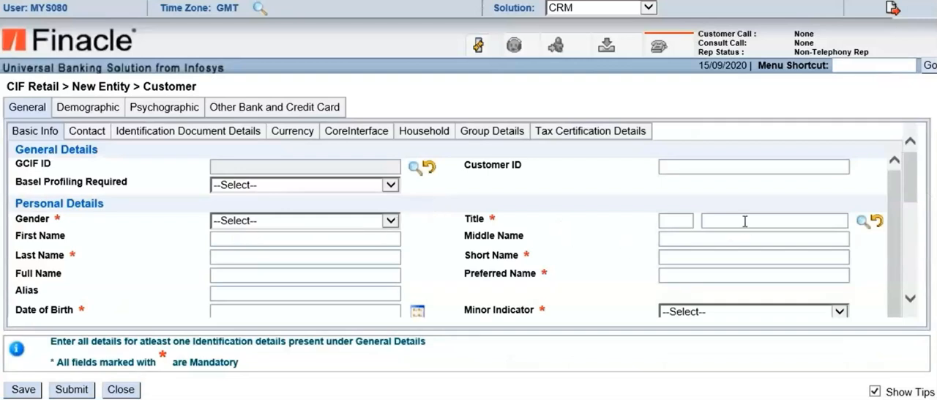
pyautogui.scroll(-2, 744, 223)
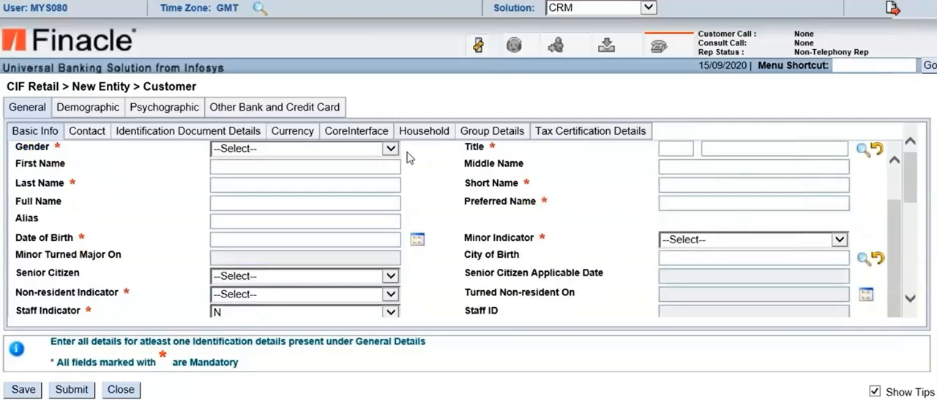
pyautogui.scroll(2, 530, 267)
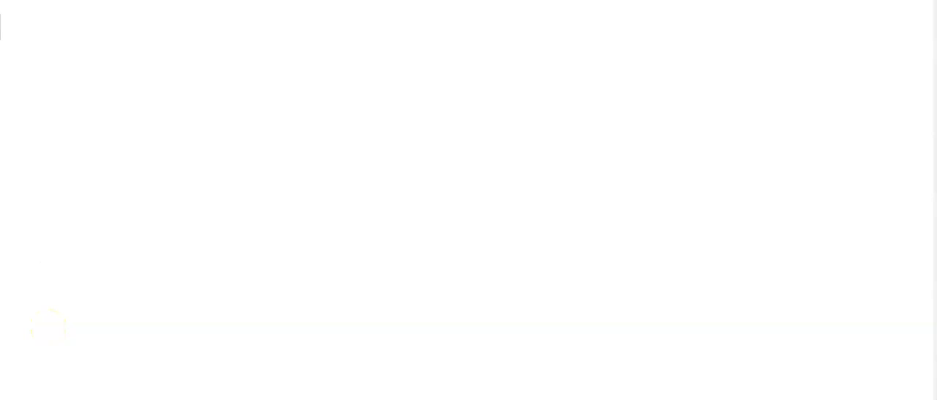
# Write the heading "How to access Self Tray?" in the blank Notepad document
pyautogui.write('How to ')
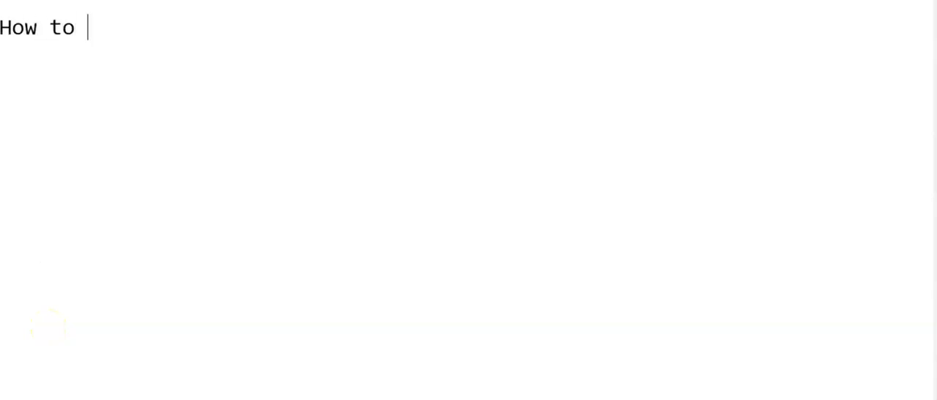
pyautogui.write('aceess')
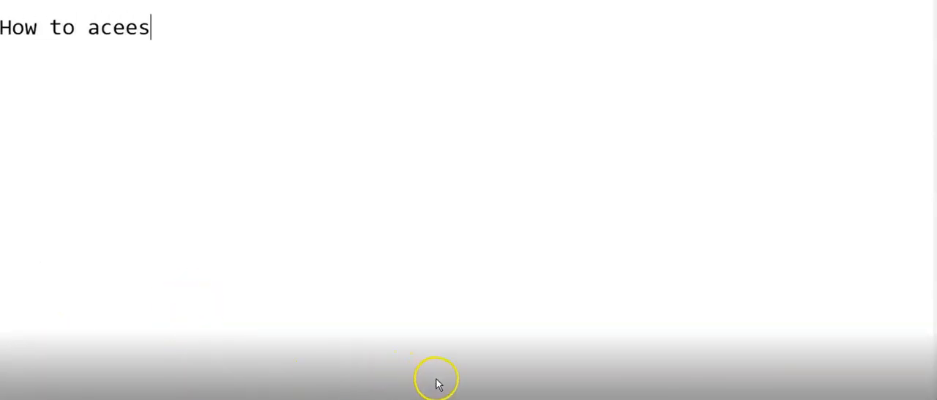
pyautogui.press('BackSpace')
pyautogui.press('BackSpace')
pyautogui.press('BackSpace')
pyautogui.press('BackSpace')
pyautogui.press('BackSpace')
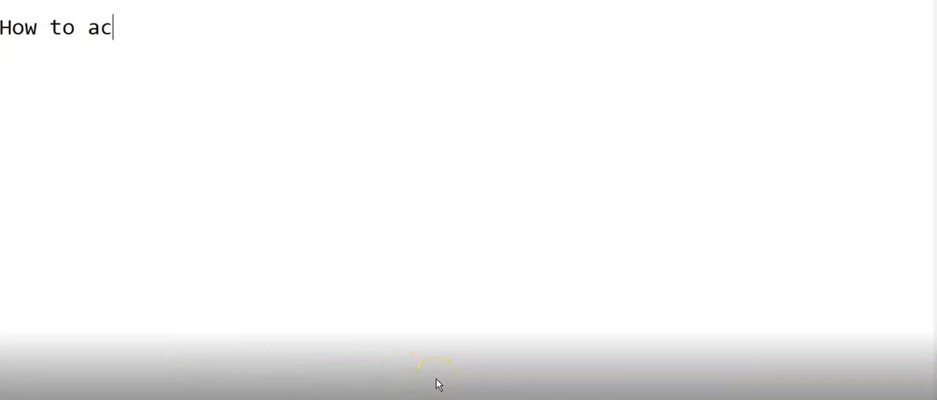
pyautogui.write('cess S')
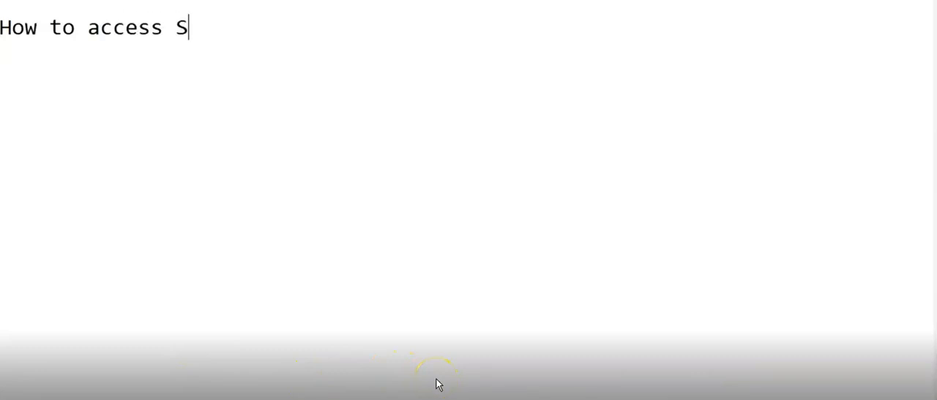
pyautogui.write('elft')
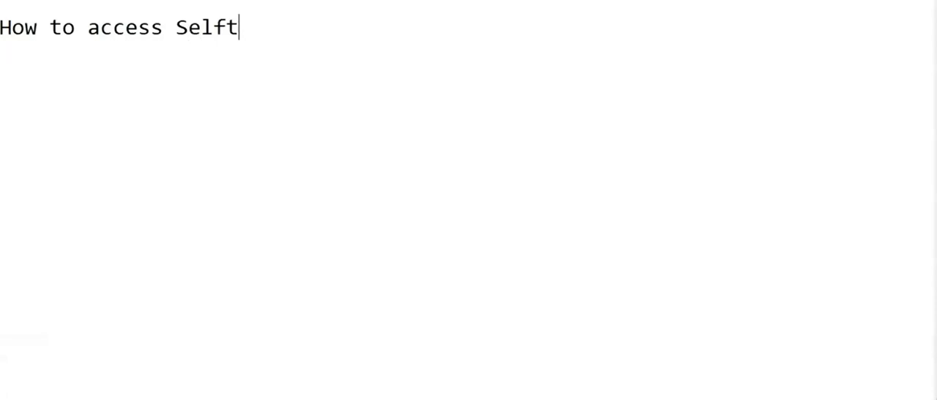
pyautogui.press('BackSpace')
pyautogui.write('Tr')
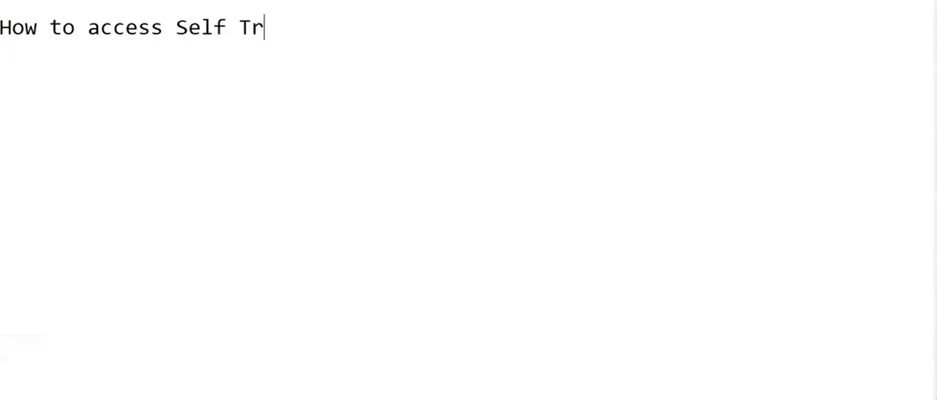
pyautogui.write('ay?')
# Switch to Finacle and show the Functions list at the CIF Retail entries
pyautogui.moveTo(149, 398)
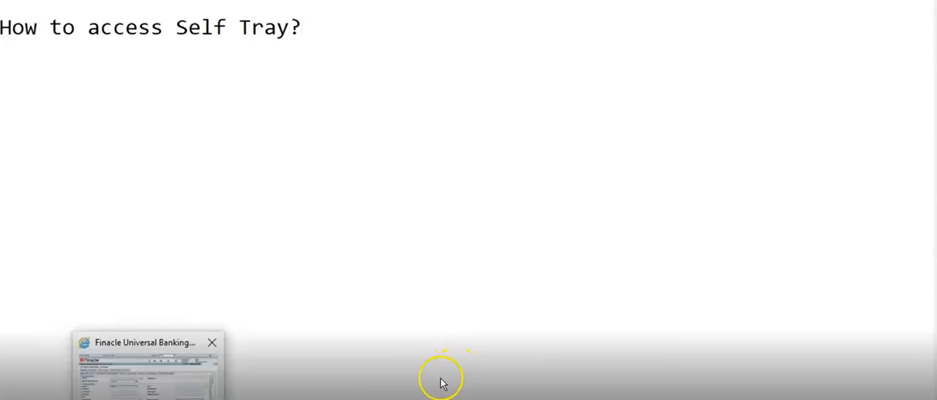
pyautogui.click(149, 381)
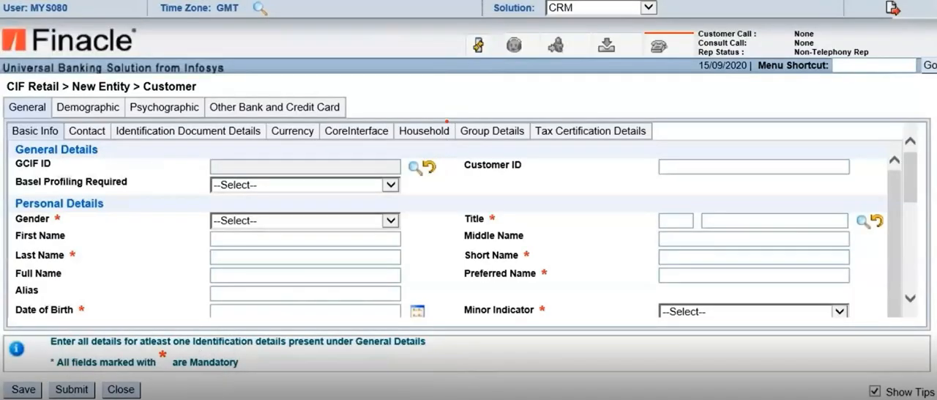
pyautogui.moveTo(457, 25)
pyautogui.mouseDown()
pyautogui.moveTo(445, 43)
pyautogui.moveTo(476, 64)
pyautogui.moveTo(493, 40)
pyautogui.moveTo(450, 20)
pyautogui.mouseUp()
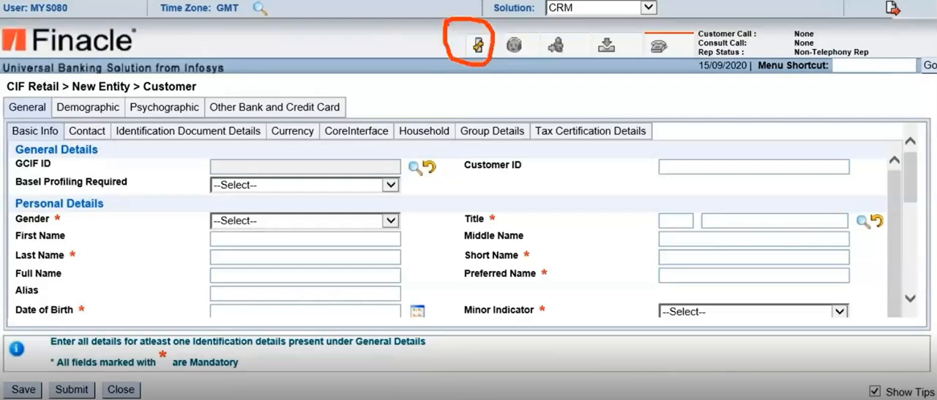
pyautogui.click(478, 48)
pyautogui.scroll(-2, 94, 153)
pyautogui.scroll(-3, 90, 164)
pyautogui.scroll(3, 92, 178)
pyautogui.scroll(2, 80, 164)
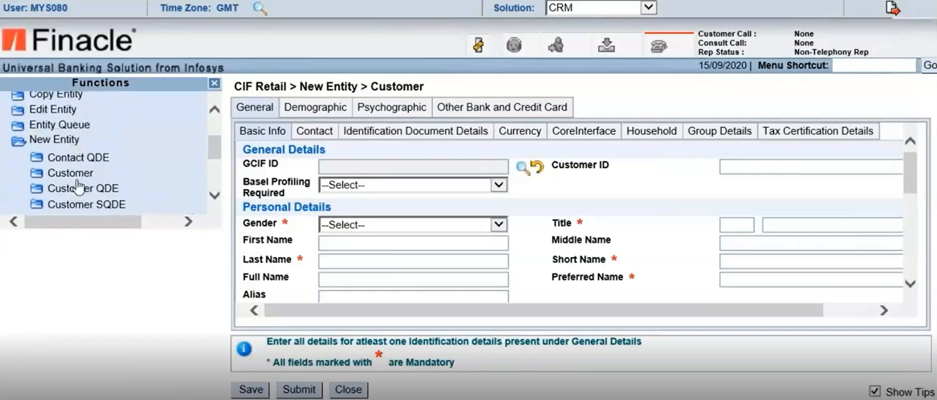
pyautogui.scroll(3, 73, 132)
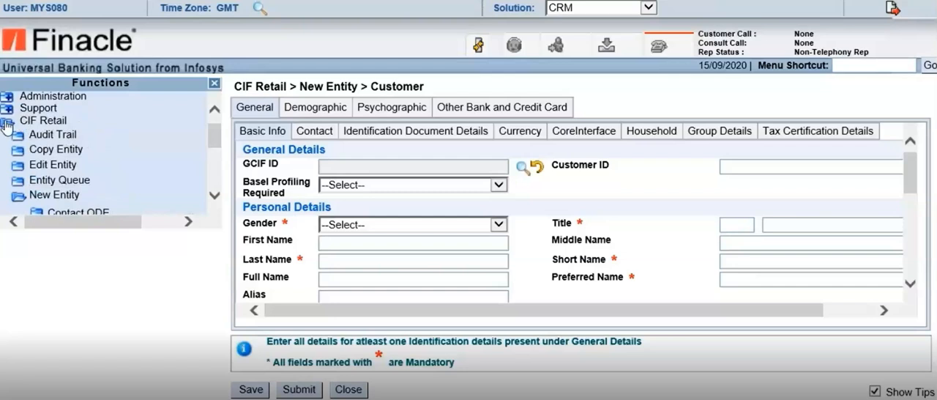
pyautogui.click(6, 125)
pyautogui.click(7, 134)
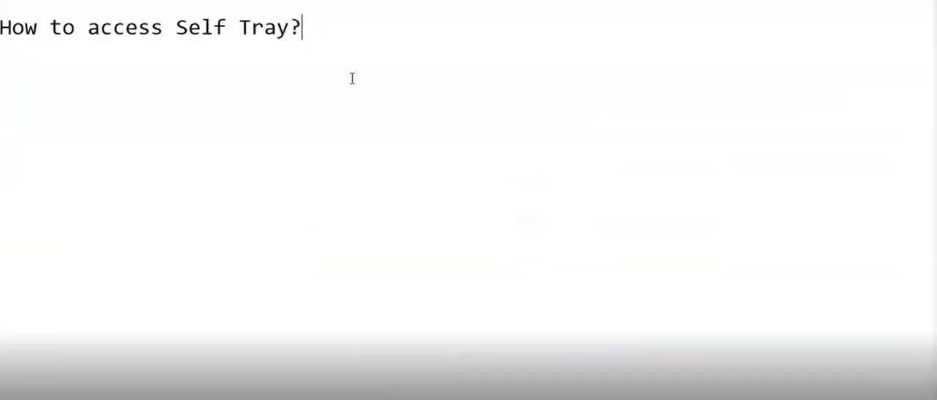
# Add the line "CIF Retail → Entity Queue" below the heading in Notepad
pyautogui.press('Return')
pyautogui.write('CIF Reta')
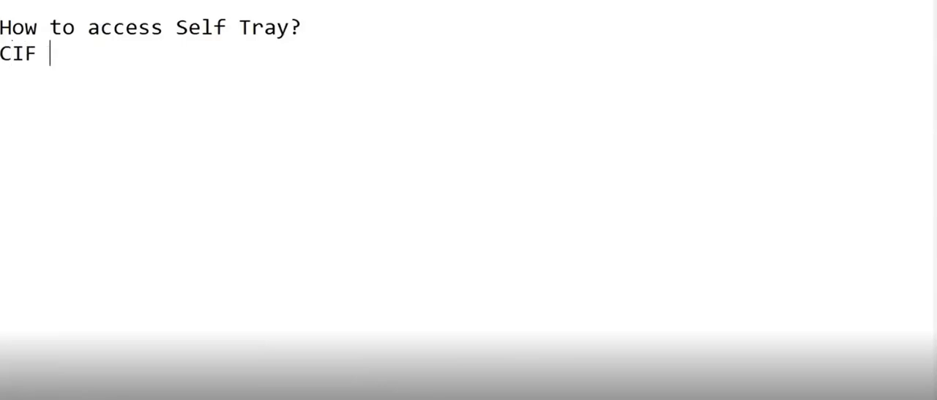
pyautogui.write('il')
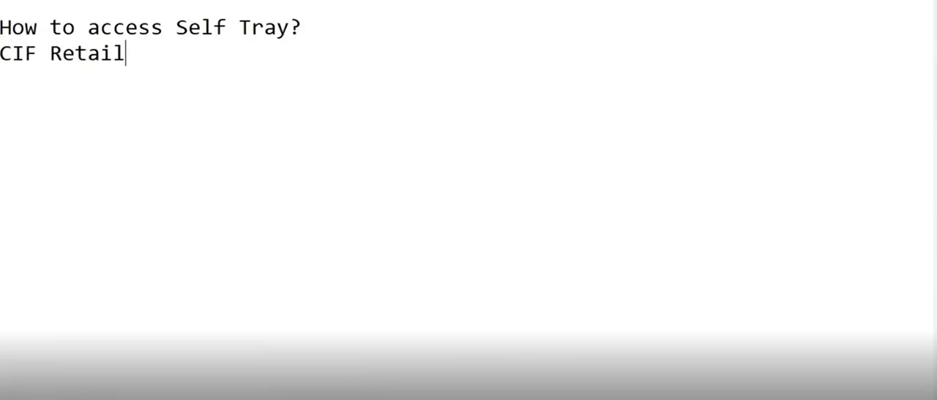
pyautogui.write(' -')
pyautogui.write('> Enti')
pyautogui.write('ty ')
pyautogui.write('Que')
pyautogui.write('ue')
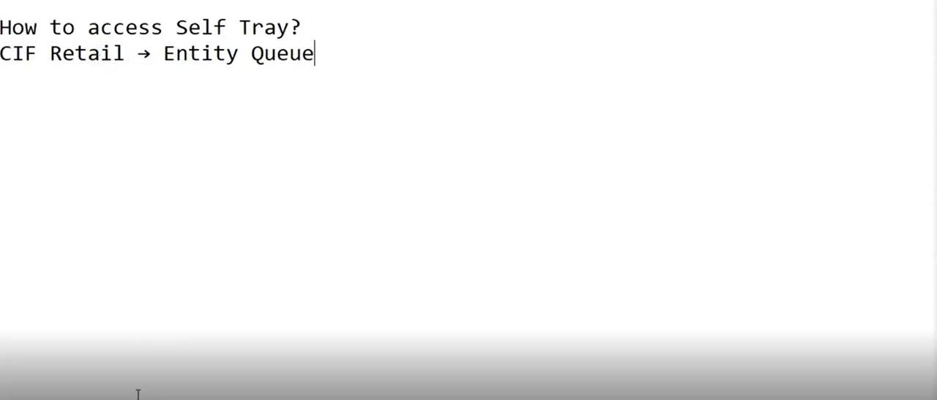
# Switch to Finacle and open the CIF Retail Entity Queue with tray type Self and action Saved
pyautogui.click(178, 390)
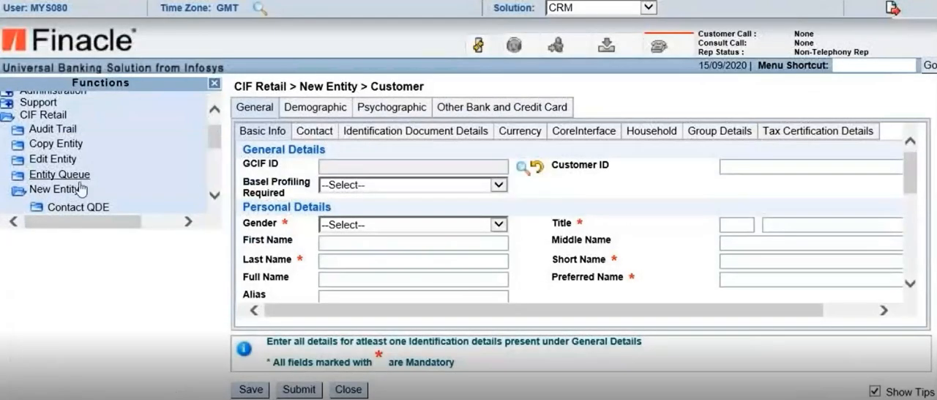
pyautogui.click(60, 174)
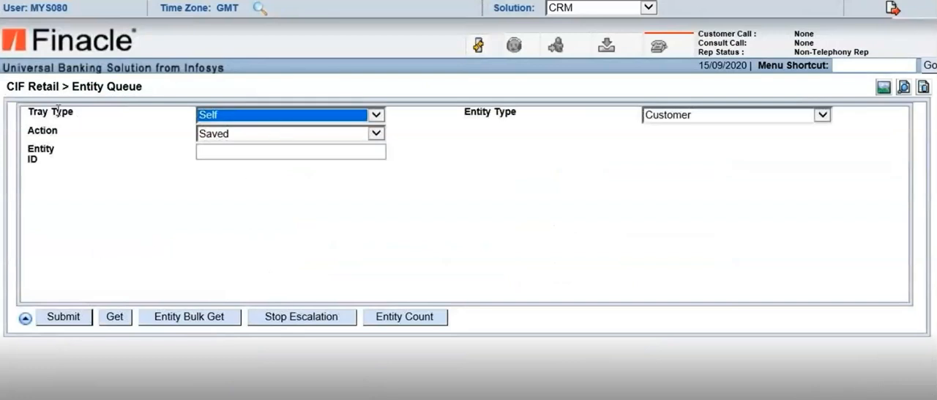
pyautogui.click(376, 116)
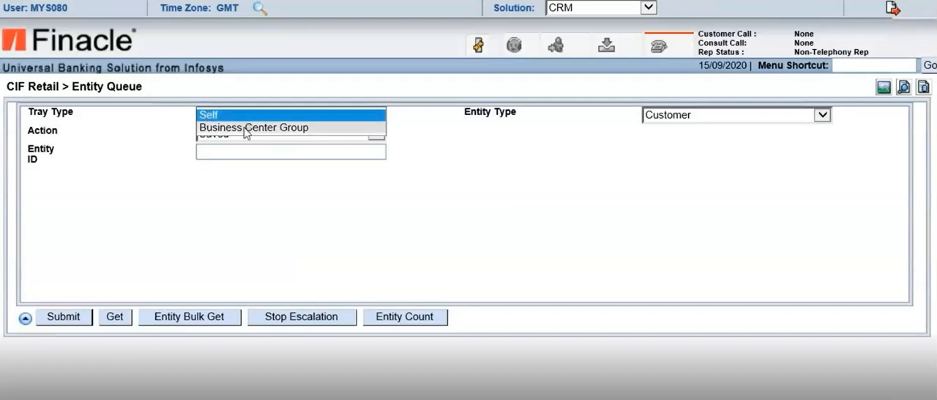
pyautogui.click(149, 118)
pyautogui.click(234, 117)
pyautogui.click(212, 112)
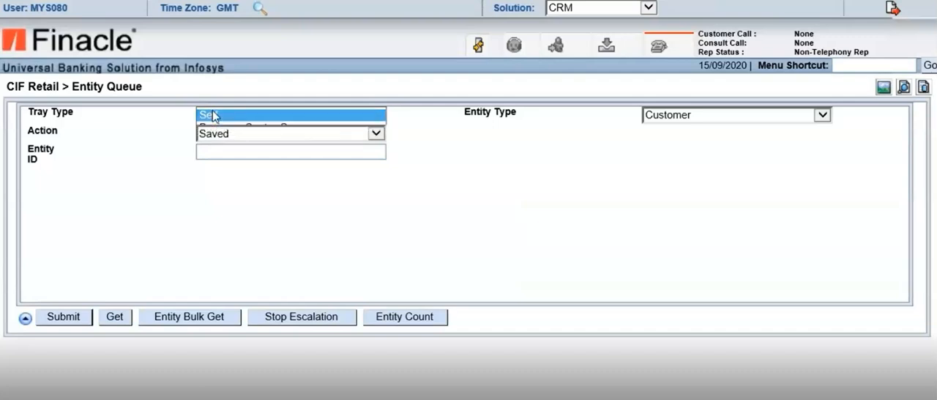
pyautogui.click(380, 135)
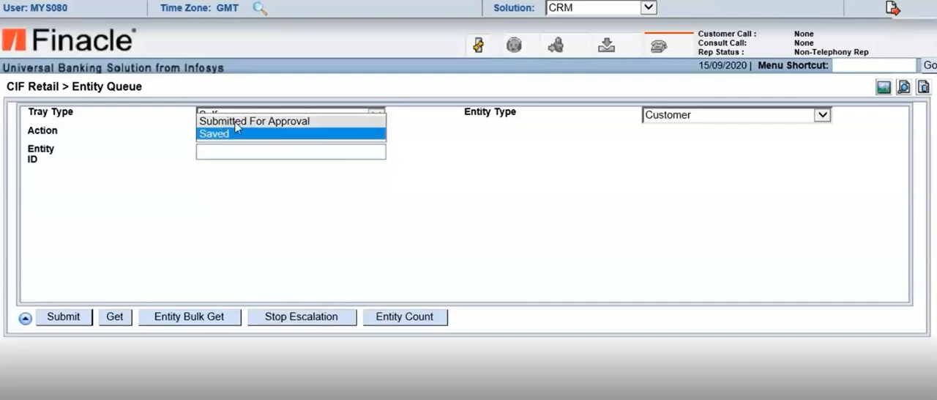
pyautogui.click(500, 167)
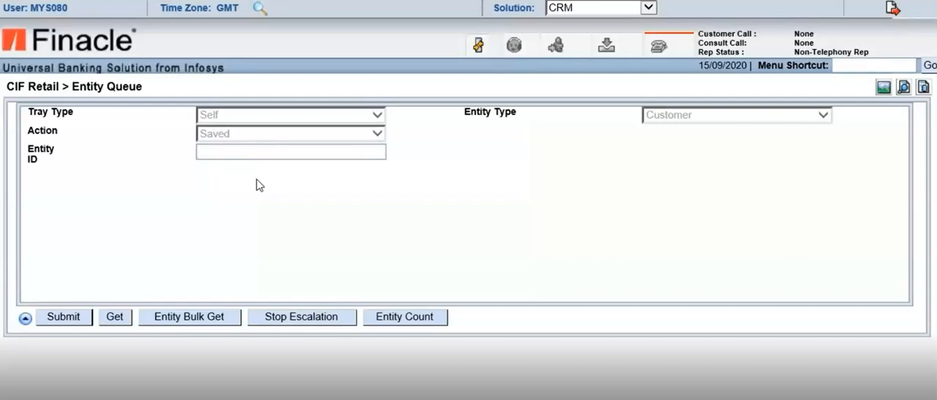
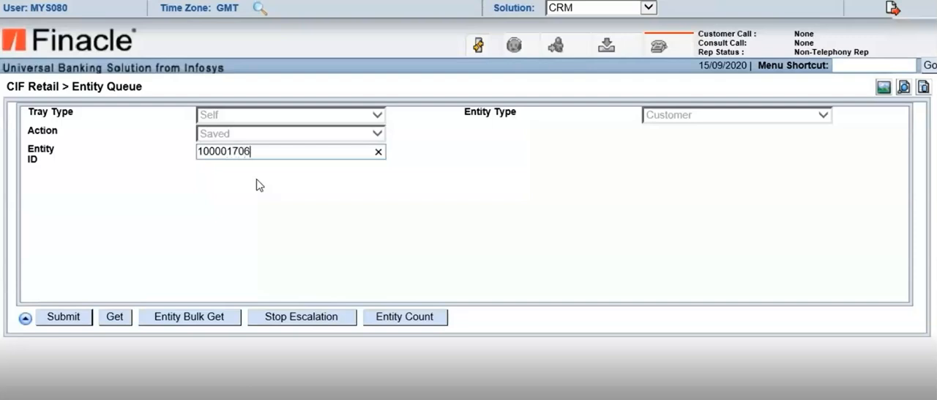
# Search the Entity Queue by the saved customer's CIF ID and open the matching record
pyautogui.click(64, 318)
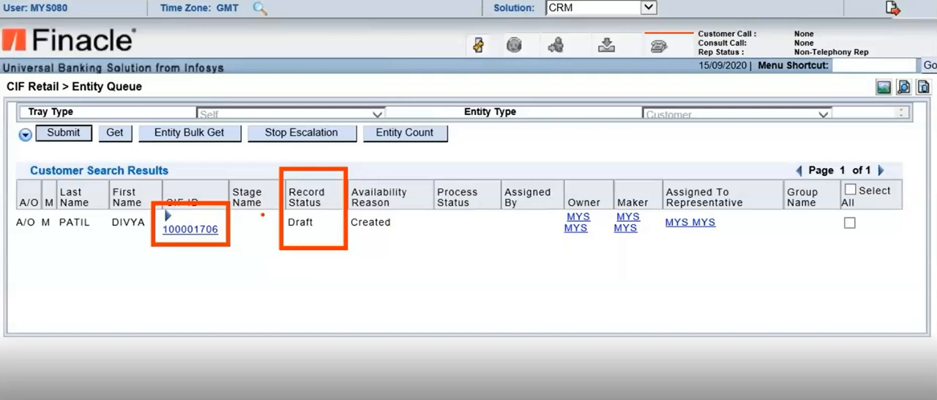
pyautogui.click(200, 232)
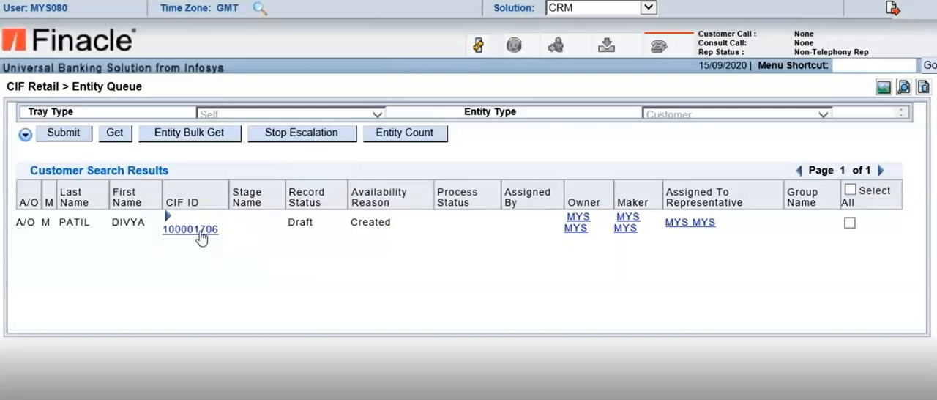
# Open the saved customer's General Details for editing and review the Basic Info fields
pyautogui.moveTo(216, 253)
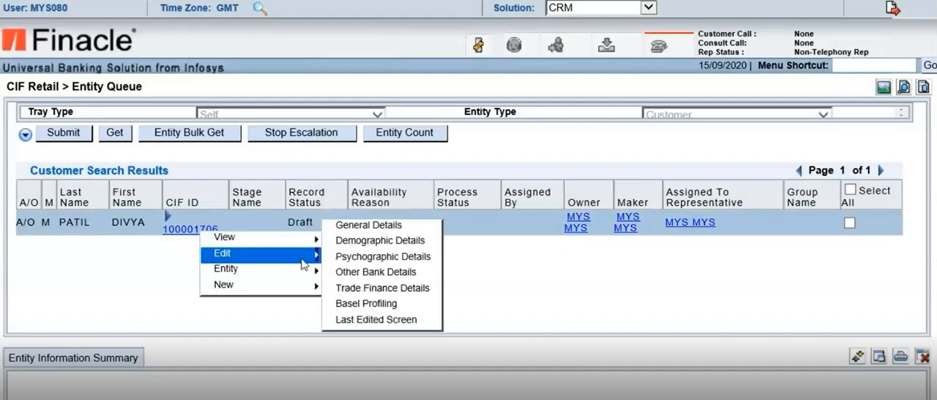
pyautogui.click(372, 288)
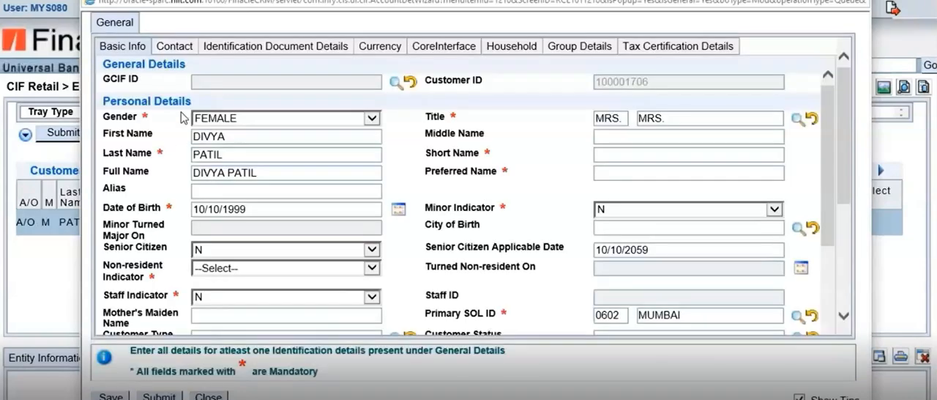
pyautogui.scroll(-2, 746, 196)
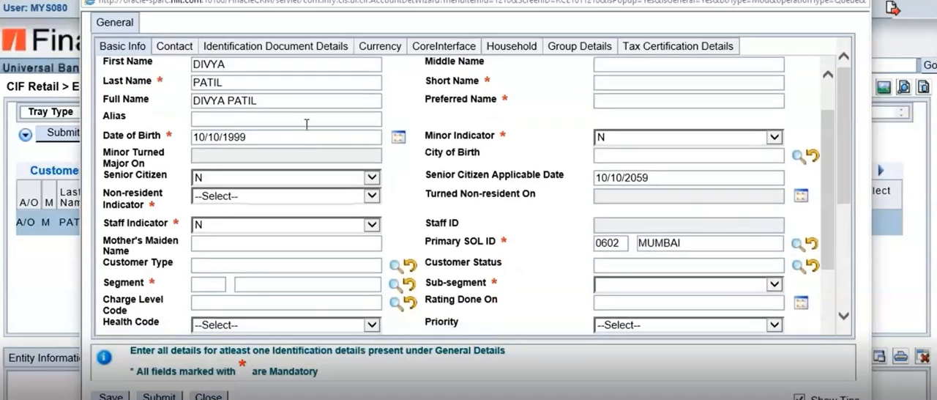
pyautogui.scroll(-4, 621, 186)
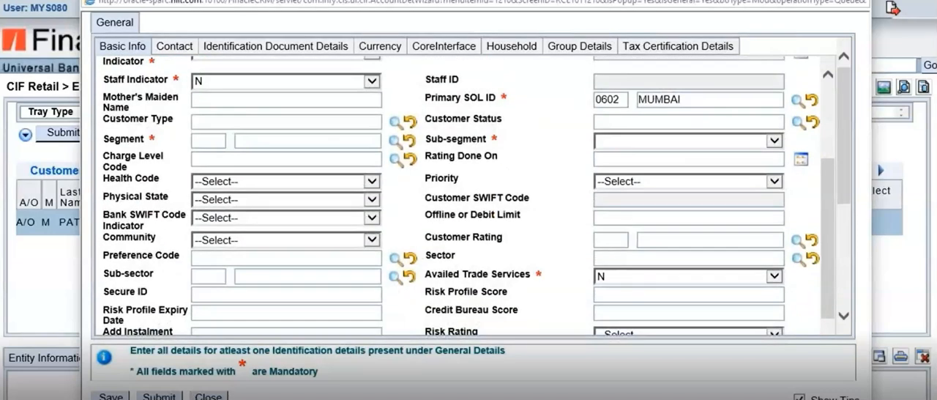
# Try to submit the record, review the mandatory-field list, go to the Short Name field from it, and close the form
pyautogui.click(161, 395)
pyautogui.scroll(-3, 425, 355)
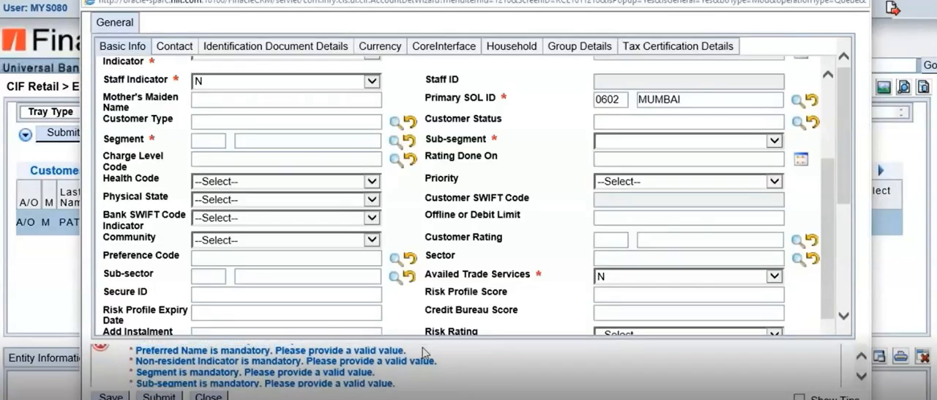
pyautogui.scroll(-3, 386, 384)
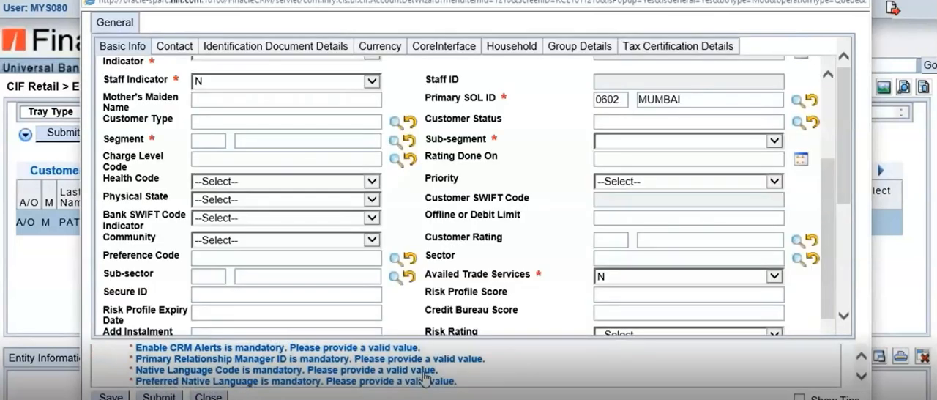
pyautogui.scroll(6, 386, 381)
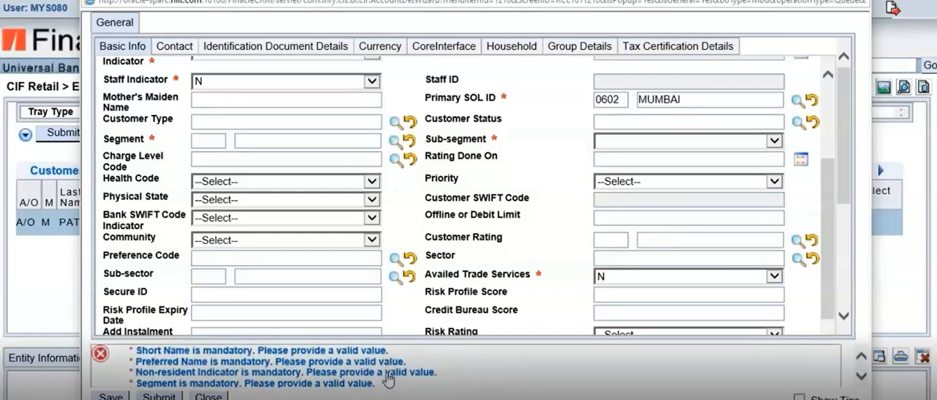
pyautogui.click(234, 352)
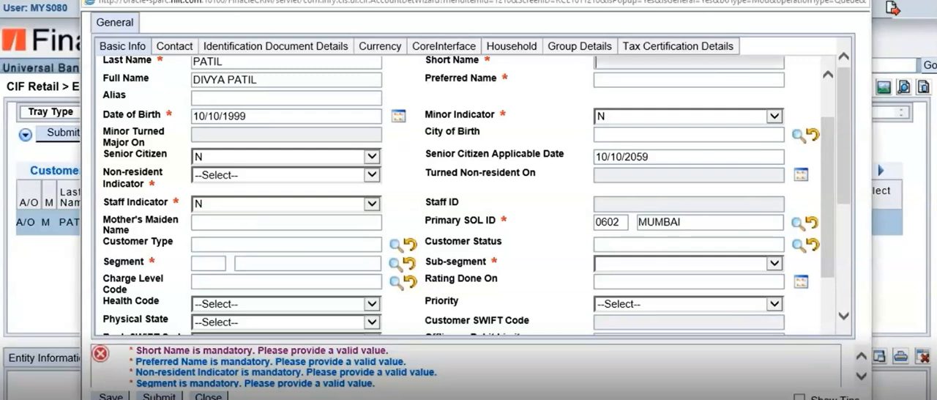
pyautogui.click(857, 0)
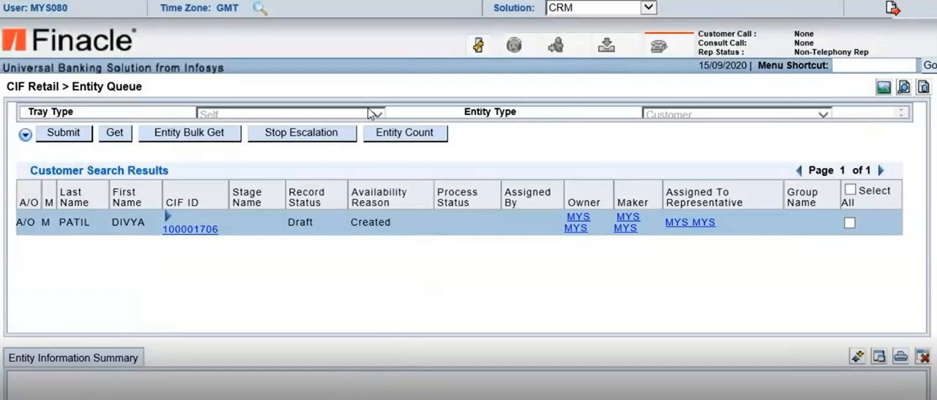
# Reopen the CIF Retail Entity Queue and list the Self tray's customers with action Submitted For Approval
pyautogui.click(477, 48)
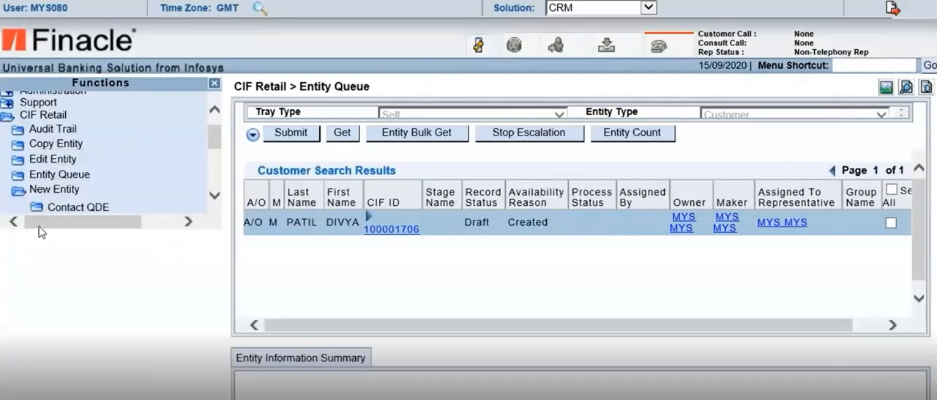
pyautogui.click(49, 180)
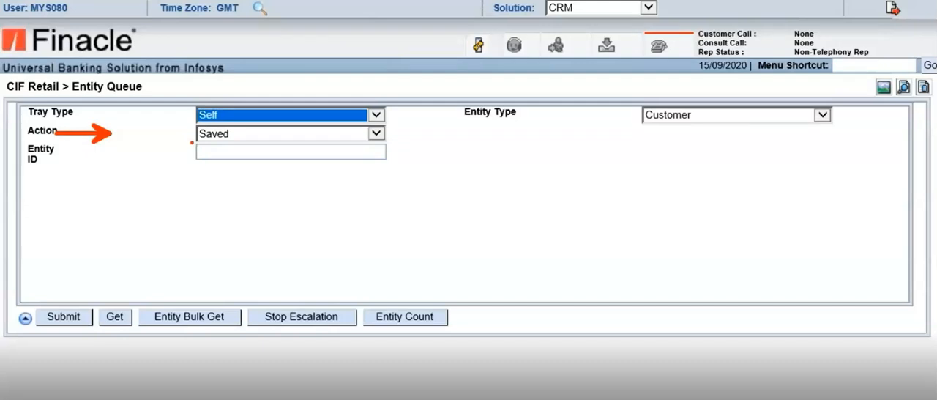
pyautogui.click(375, 134)
pyautogui.click(309, 120)
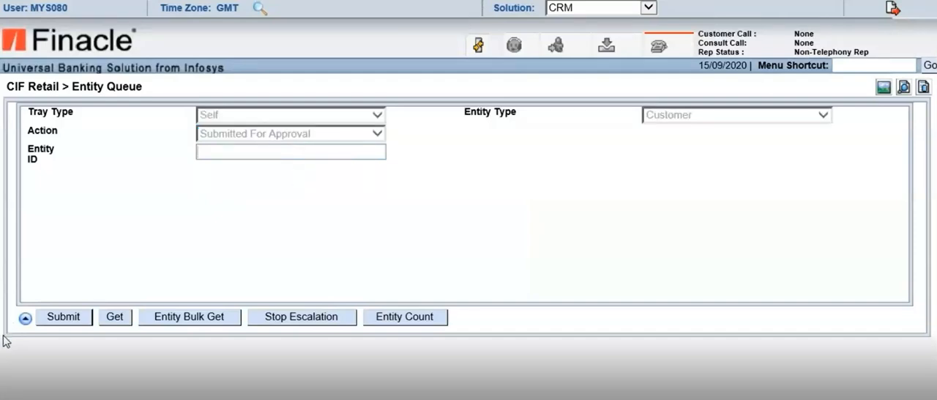
pyautogui.click(58, 317)
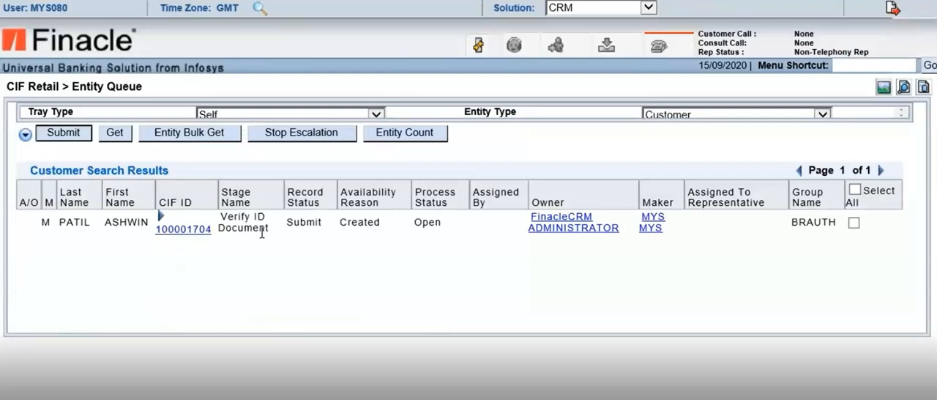
pyautogui.click(25, 134)
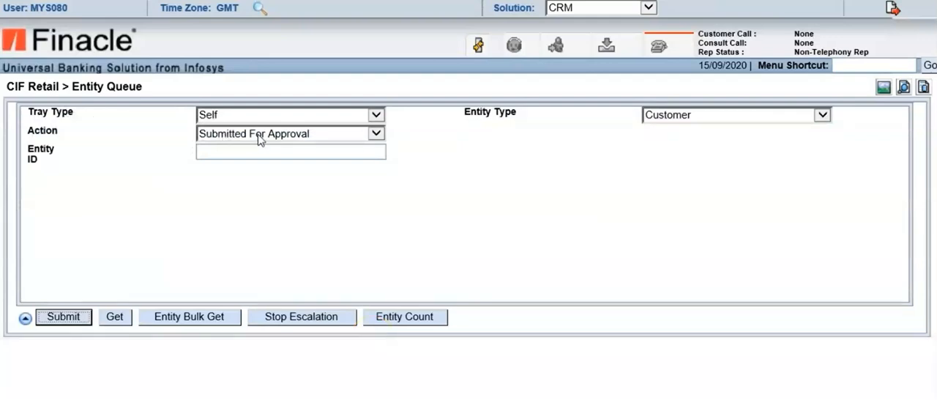
pyautogui.click(402, 382)
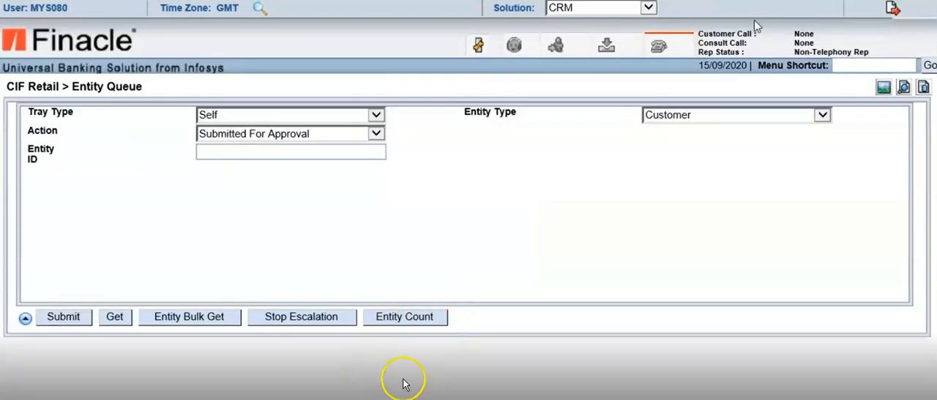
pyautogui.click(407, 379)
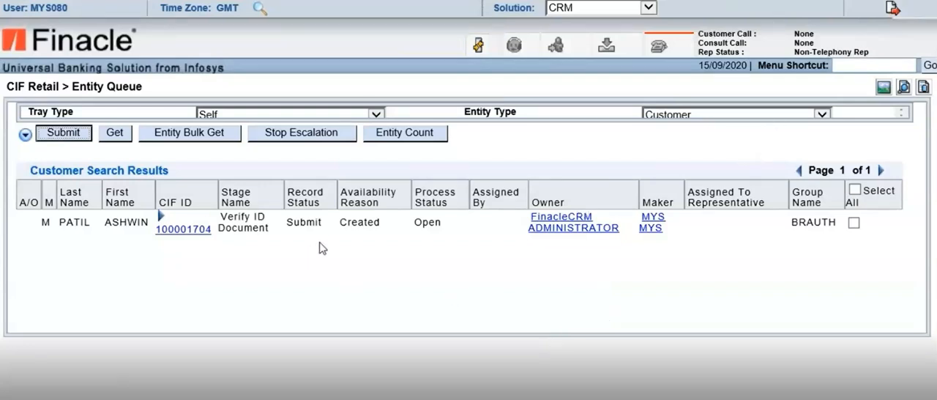
# Log out of the current Finacle session and return to the login page
pyautogui.click(892, 9)
pyautogui.click(473, 221)
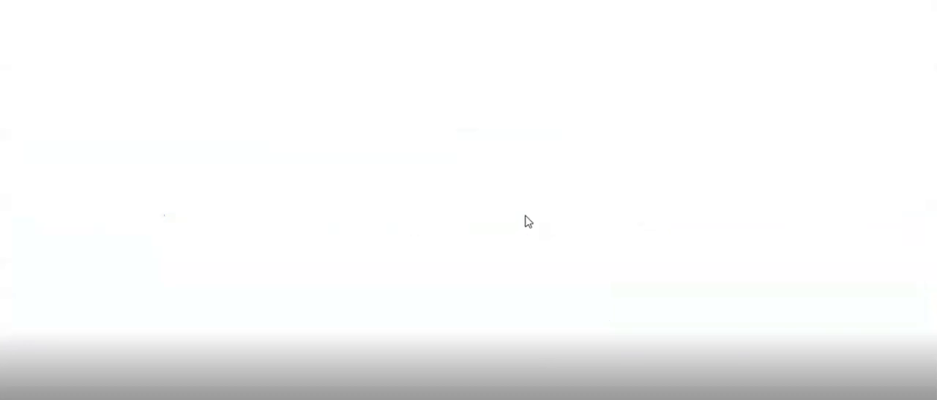
pyautogui.click(17, 114)
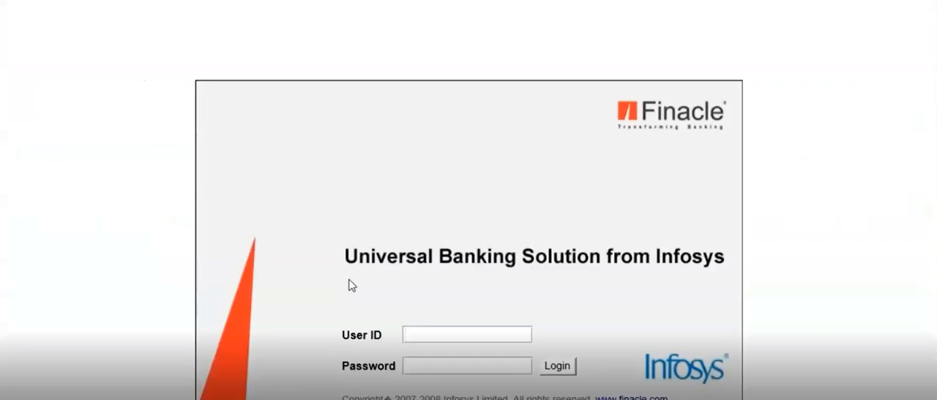
# Log in to Finacle as the second user by entering that user's ID and password
pyautogui.write('mys')
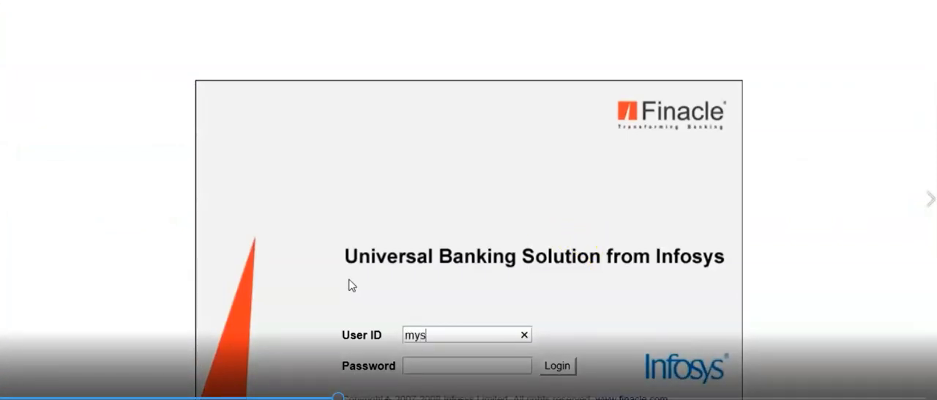
pyautogui.write('079')
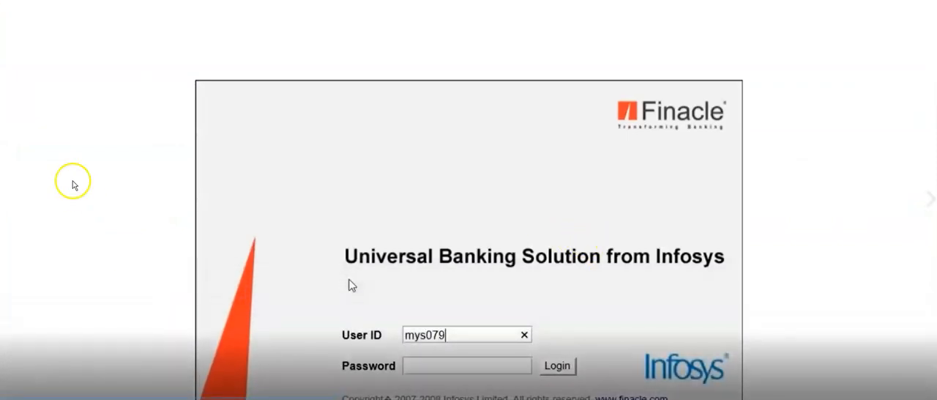
pyautogui.press('Tab')
pyautogui.write('********')
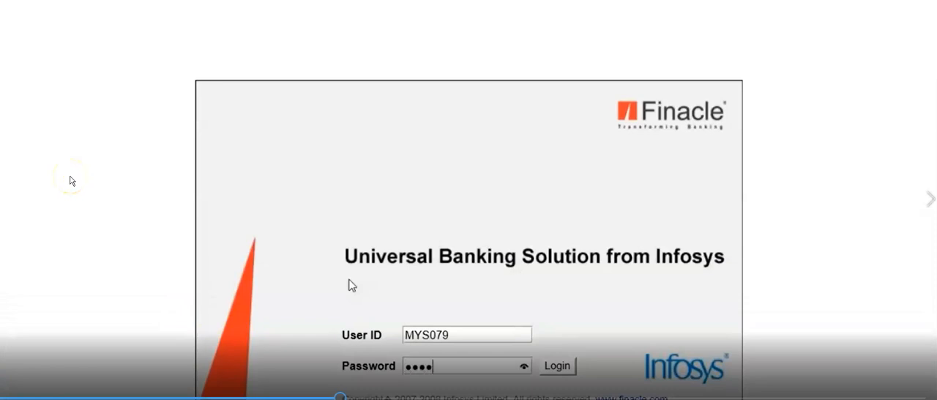
pyautogui.press('Return')
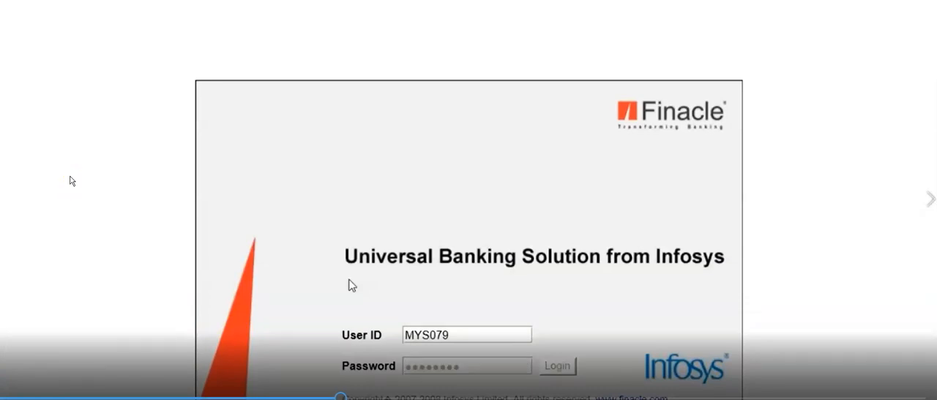
pyautogui.click(649, 7)
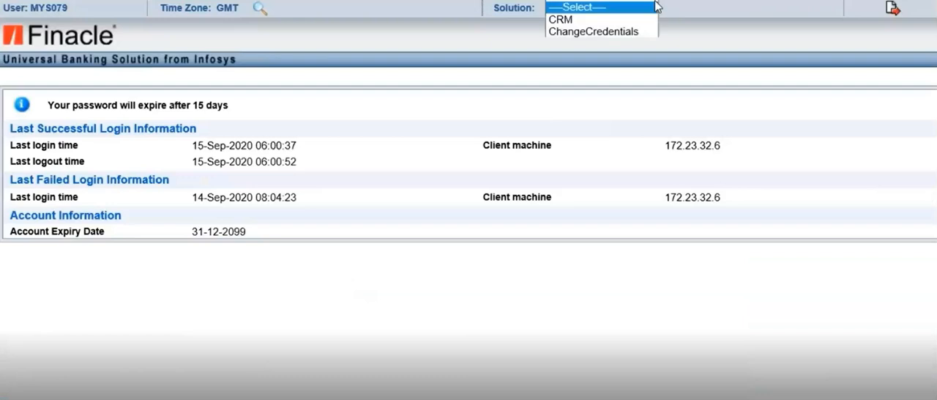
pyautogui.click(609, 44)
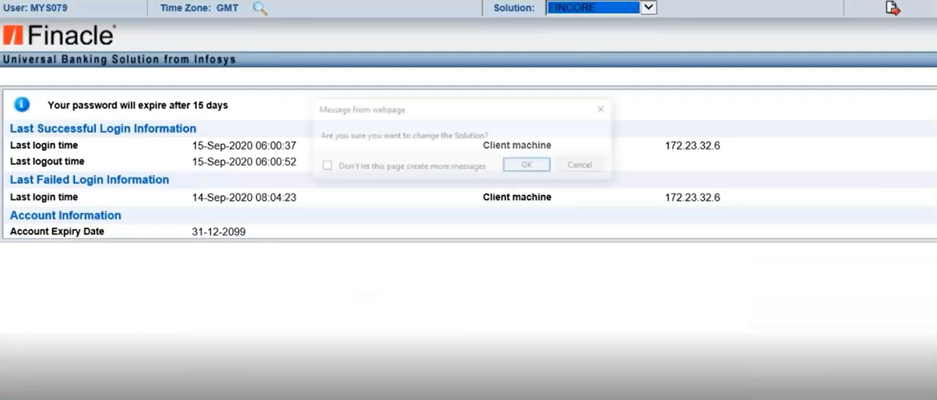
pyautogui.click(586, 166)
# Change the solution to CRM and open the CIF Retail Entity Queue
pyautogui.click(648, 7)
pyautogui.click(557, 22)
pyautogui.click(525, 166)
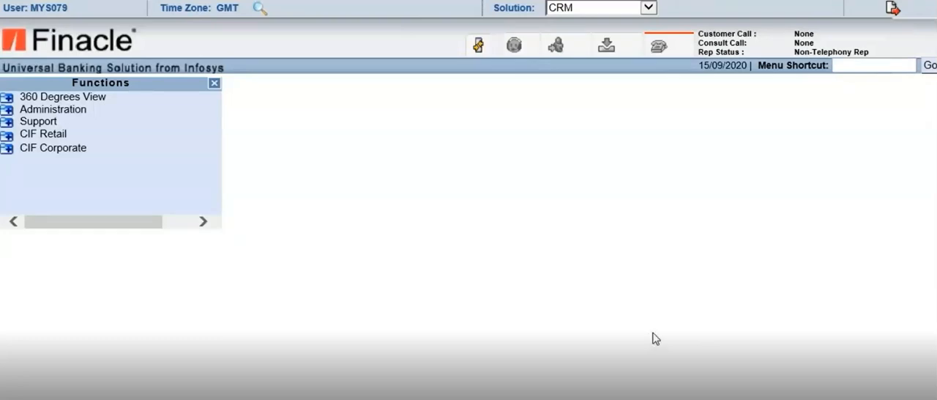
pyautogui.click(7, 137)
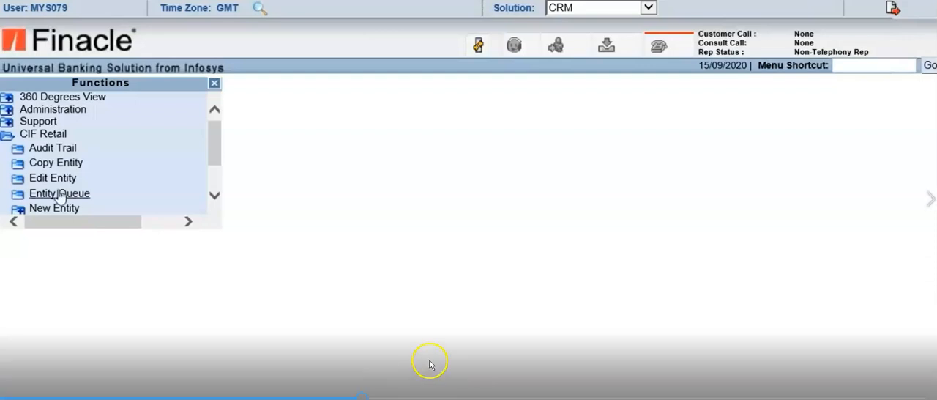
pyautogui.click(60, 193)
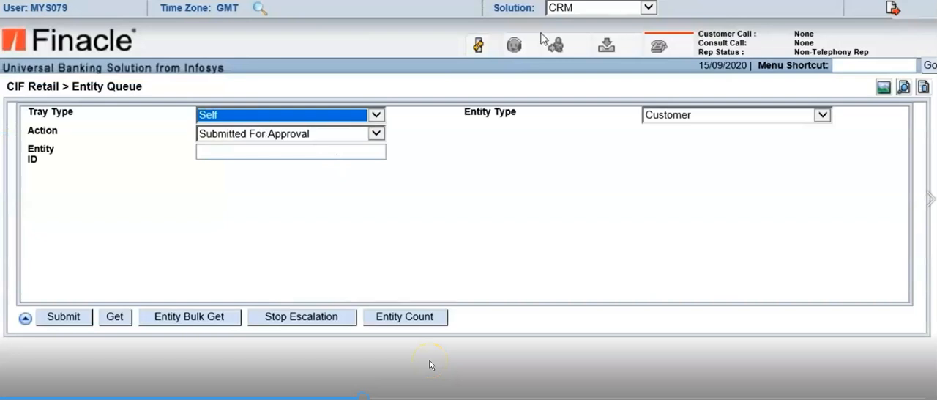
# Set the Entity Queue's tray type to Business Center Group and its group to BRAUTH
pyautogui.click(380, 116)
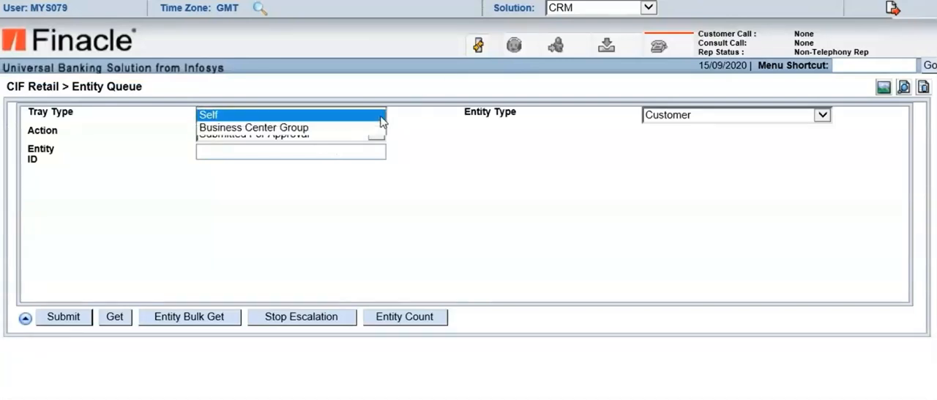
pyautogui.click(300, 129)
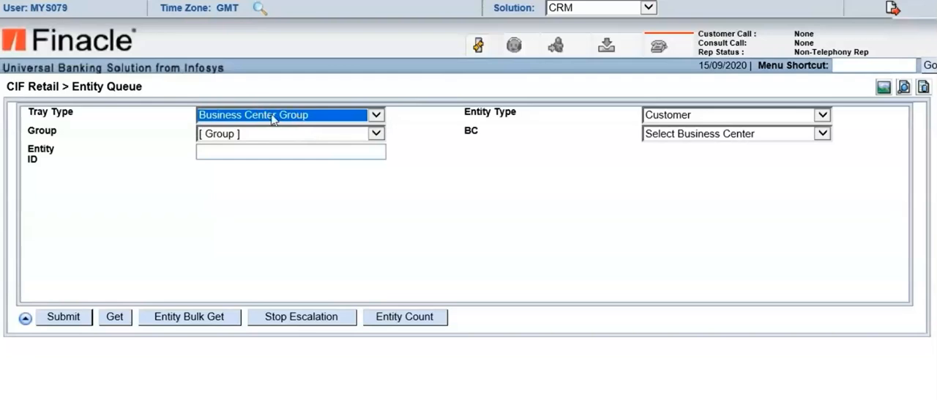
pyautogui.click(378, 134)
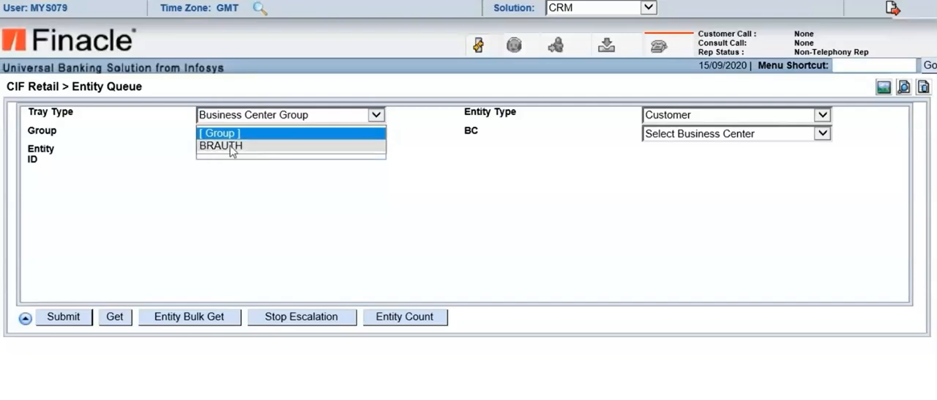
pyautogui.click(232, 148)
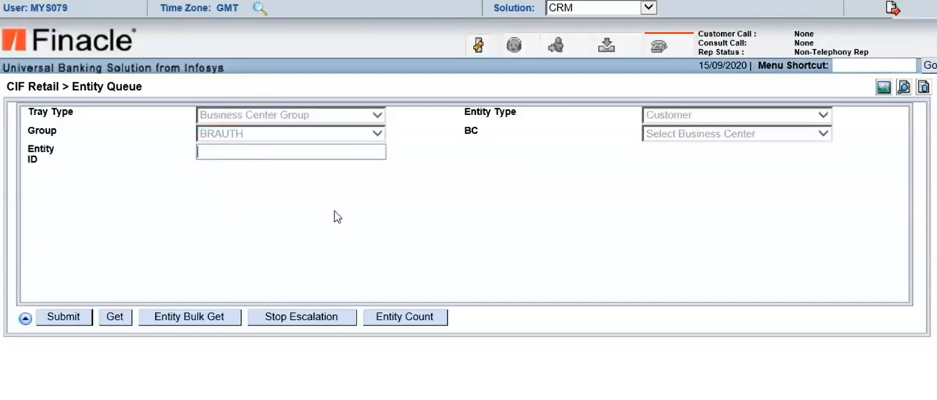
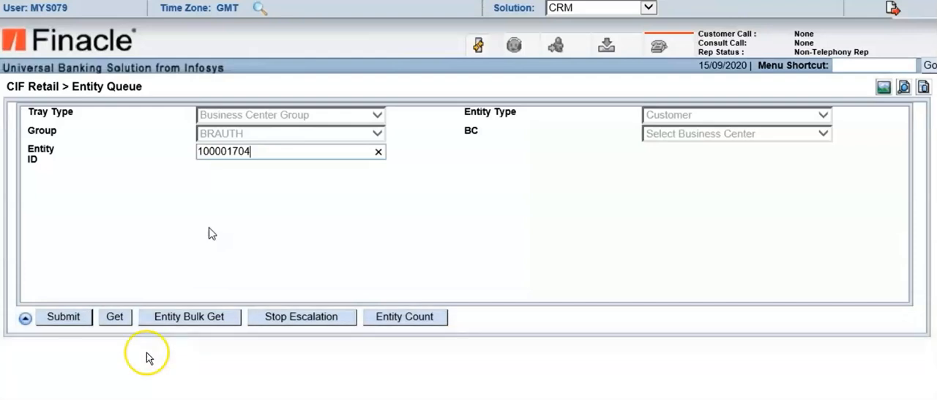
# List the group's entities and get the submitted customer into the Self tray by entering its CIF ID as Entity ID
pyautogui.click(378, 151)
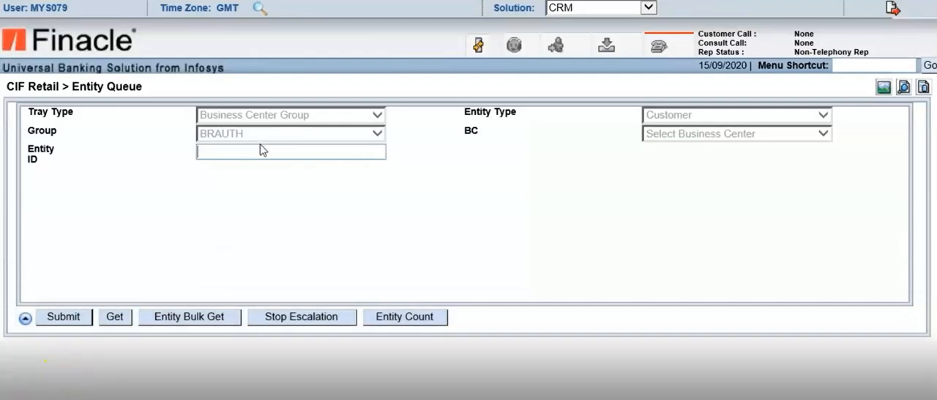
pyautogui.click(64, 316)
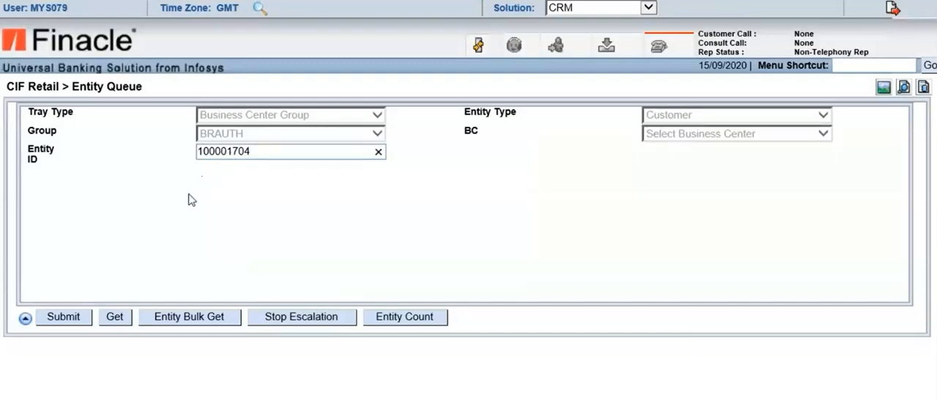
pyautogui.click(115, 317)
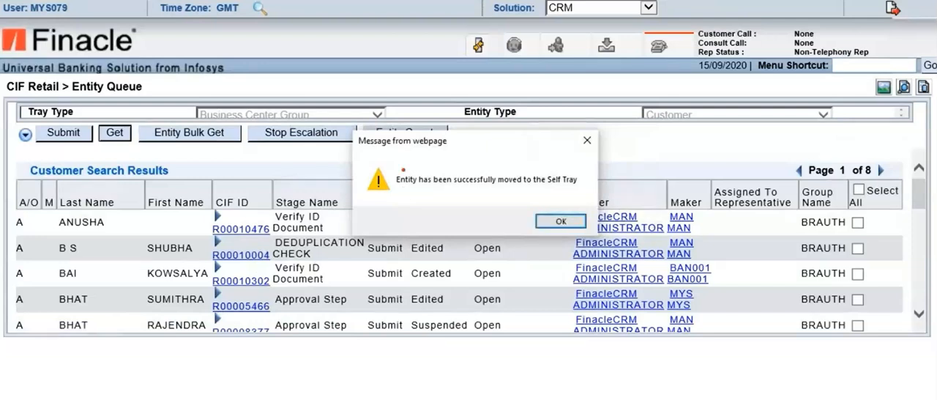
# Select the customer's record in the Self tray and open the Validate Document Checklist from its current process step
pyautogui.moveTo(388, 162)
pyautogui.mouseDown()
pyautogui.moveTo(454, 203)
pyautogui.moveTo(561, 198)
pyautogui.moveTo(585, 166)
pyautogui.moveTo(515, 154)
pyautogui.moveTo(407, 152)
pyautogui.moveTo(388, 162)
pyautogui.mouseUp()
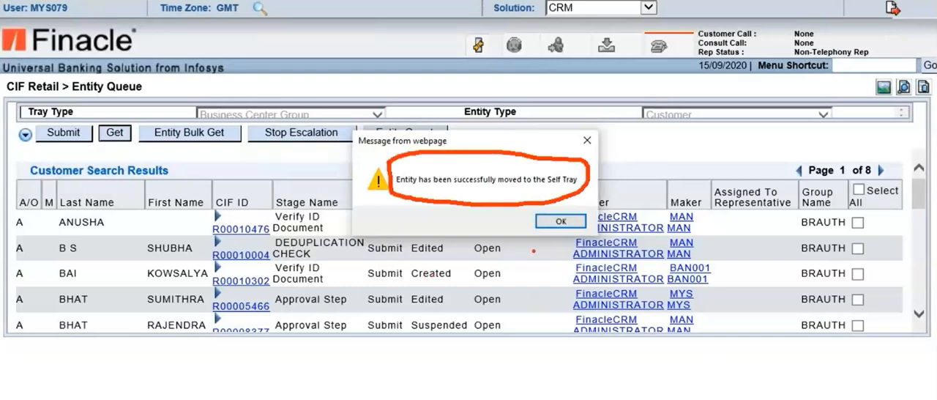
pyautogui.click(551, 221)
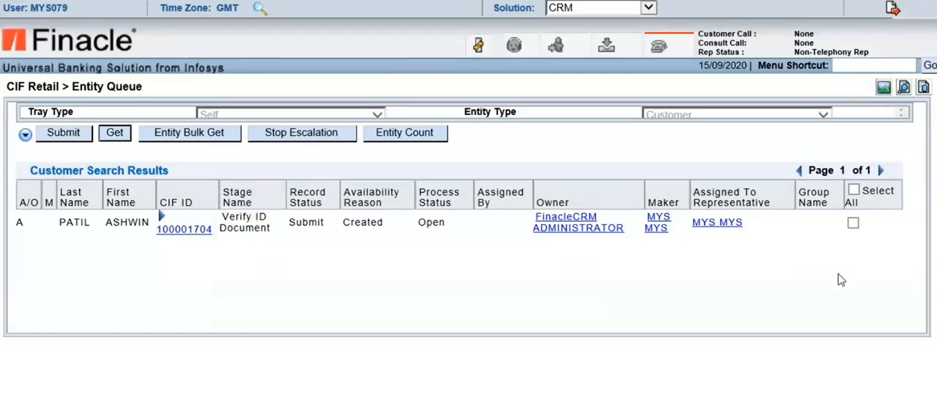
pyautogui.click(853, 224)
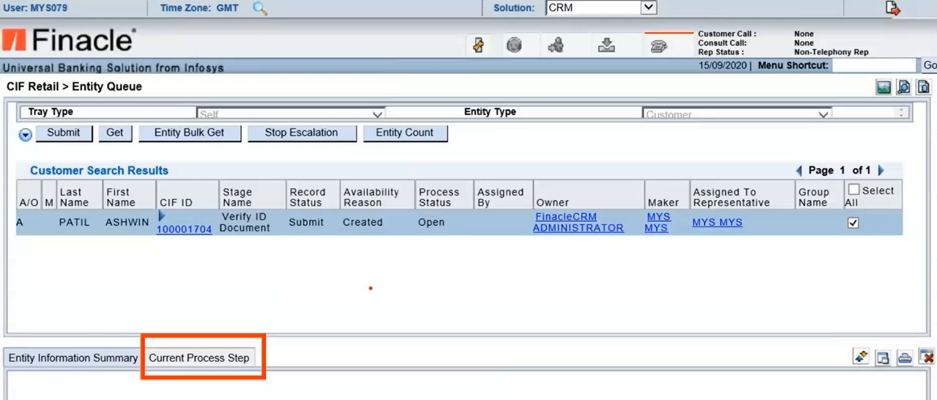
pyautogui.click(203, 359)
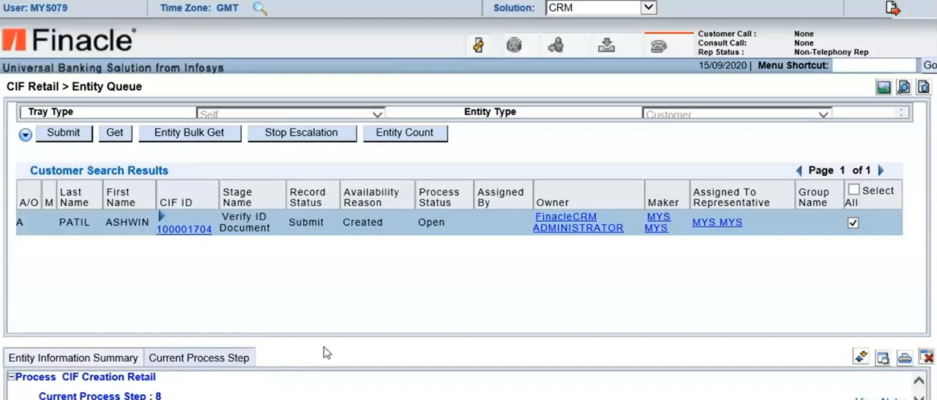
pyautogui.click(918, 398)
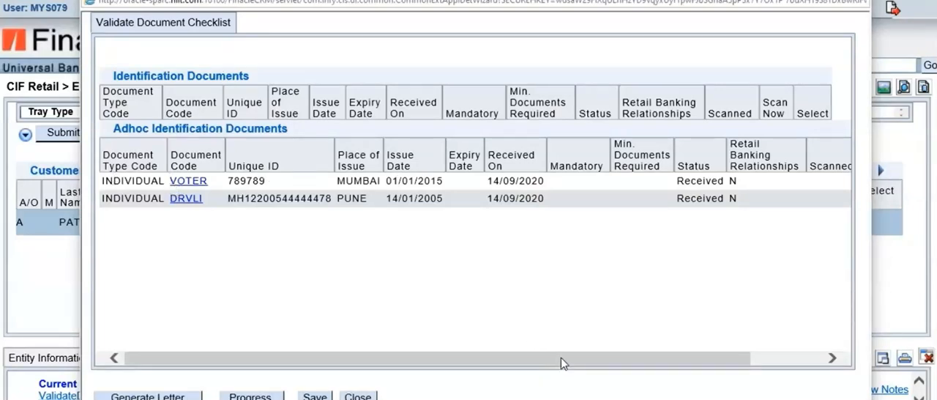
# View the identification details of the VOTER document in the checklist and close them without saving
pyautogui.moveTo(562, 359); pyautogui.dragTo(830, 199)
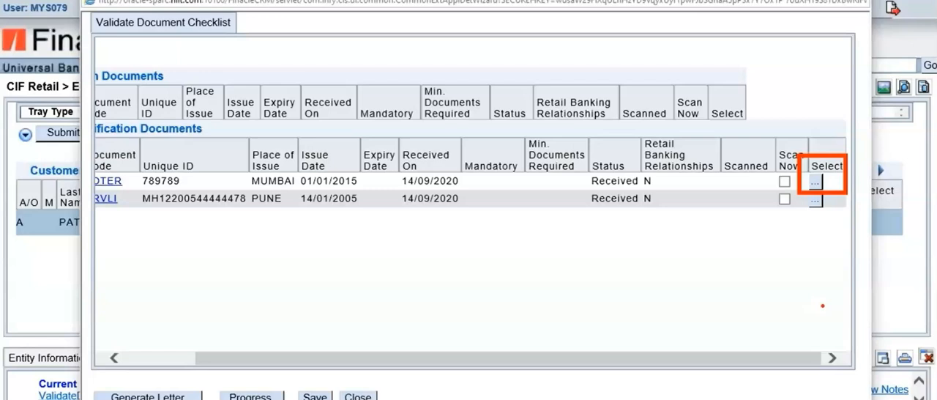
pyautogui.click(817, 184)
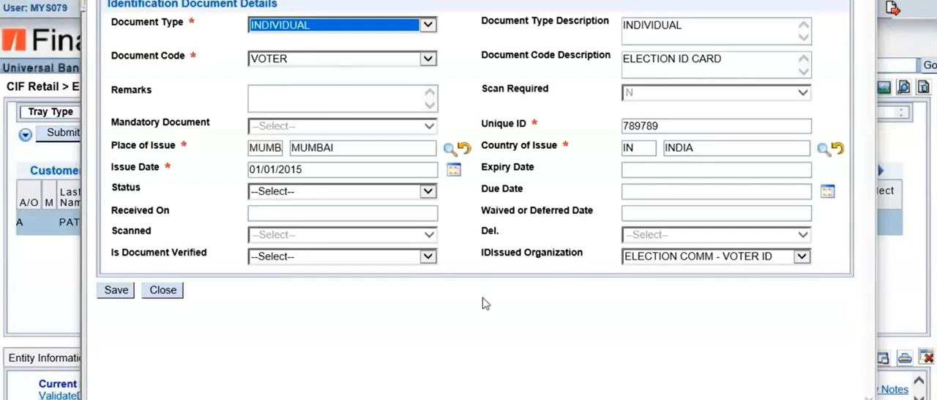
pyautogui.click(163, 290)
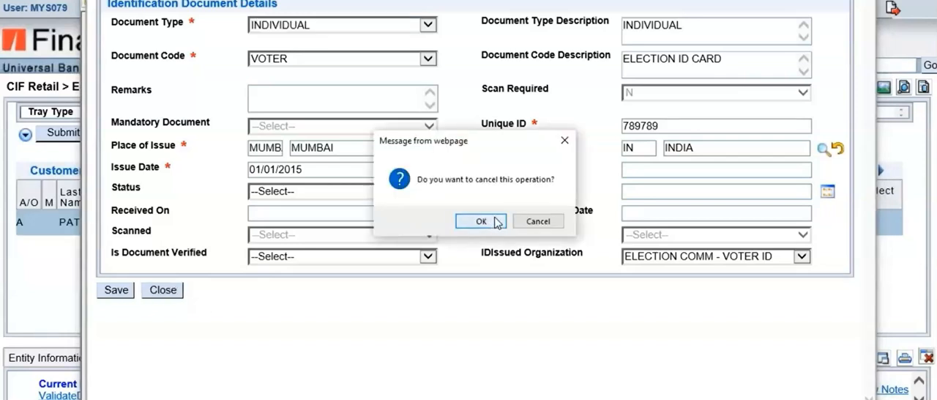
pyautogui.click(481, 221)
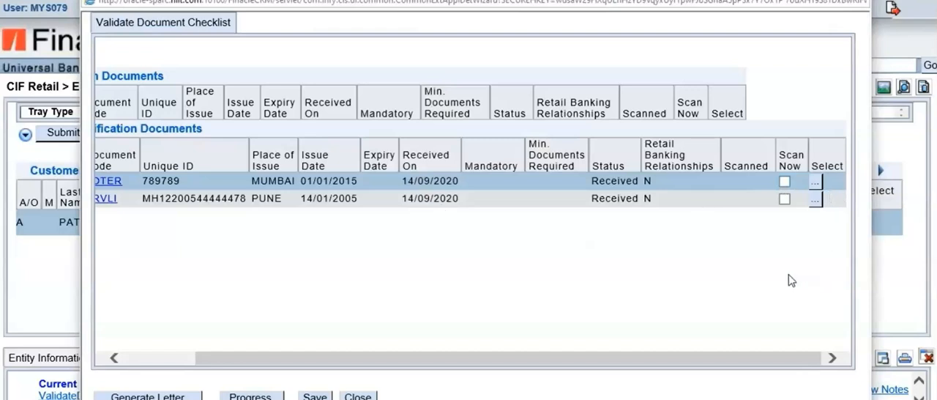
# Mark the VOTER and DRVLI documents as Scan Now and progress the document checklist
pyautogui.click(785, 182)
pyautogui.click(784, 199)
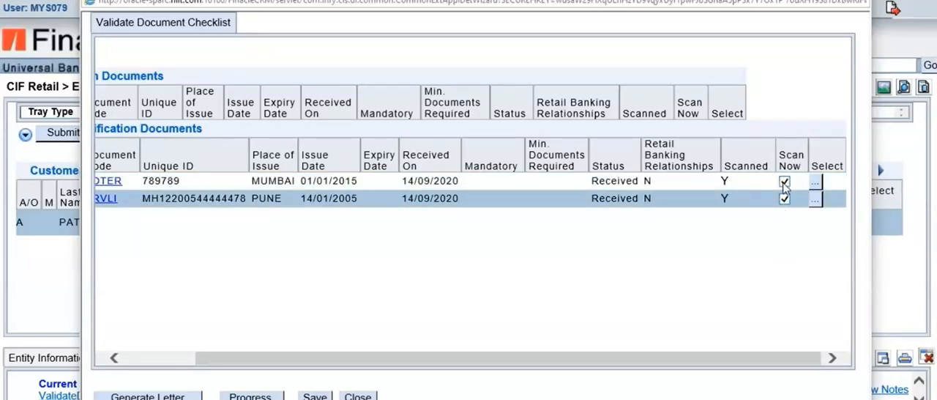
pyautogui.click(785, 181)
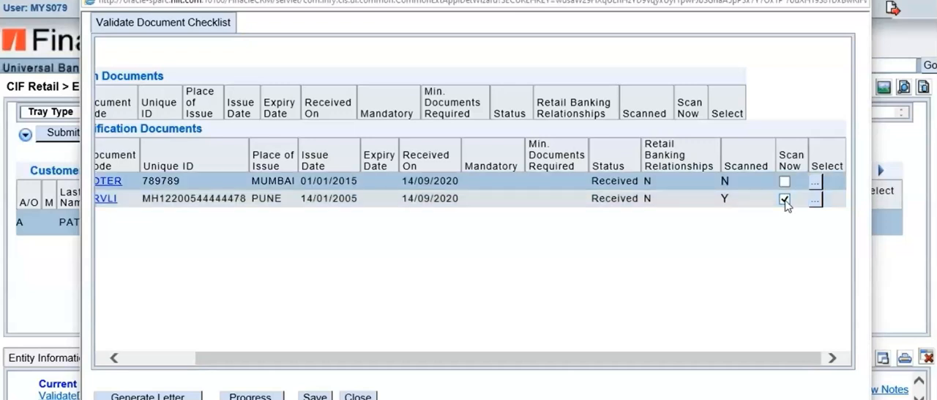
pyautogui.click(785, 199)
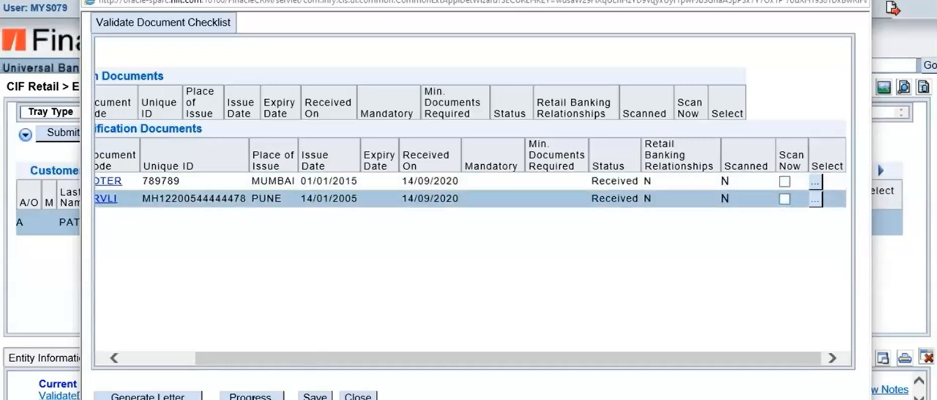
pyautogui.click(252, 396)
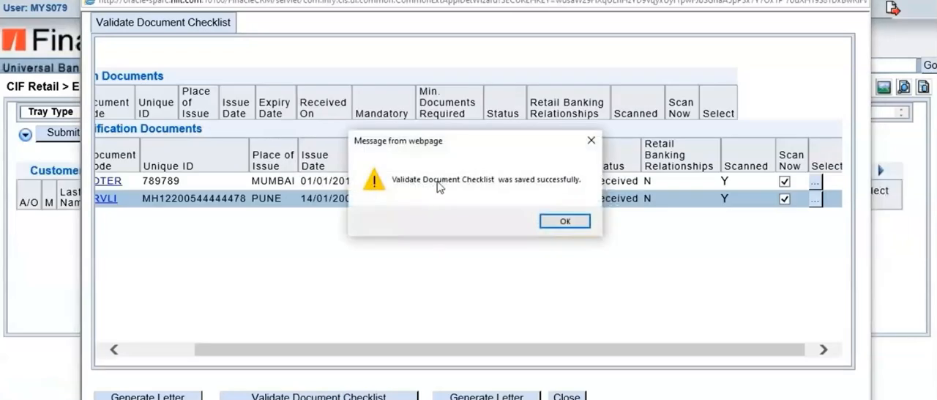
pyautogui.click(565, 222)
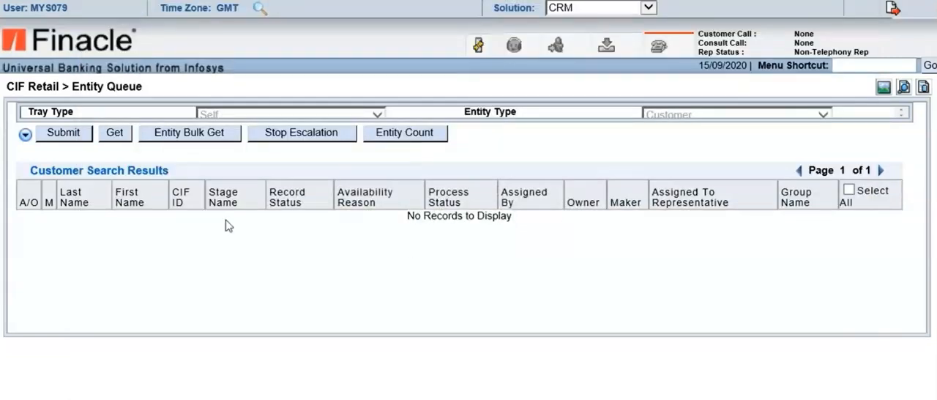
# Get the customer's record into the Self tray again and open the Approval Form from its current process step
pyautogui.click(114, 132)
pyautogui.click(556, 227)
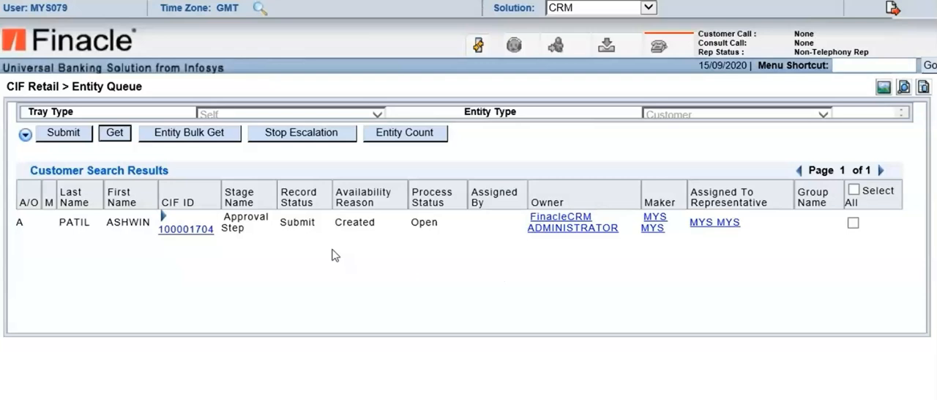
pyautogui.click(177, 230)
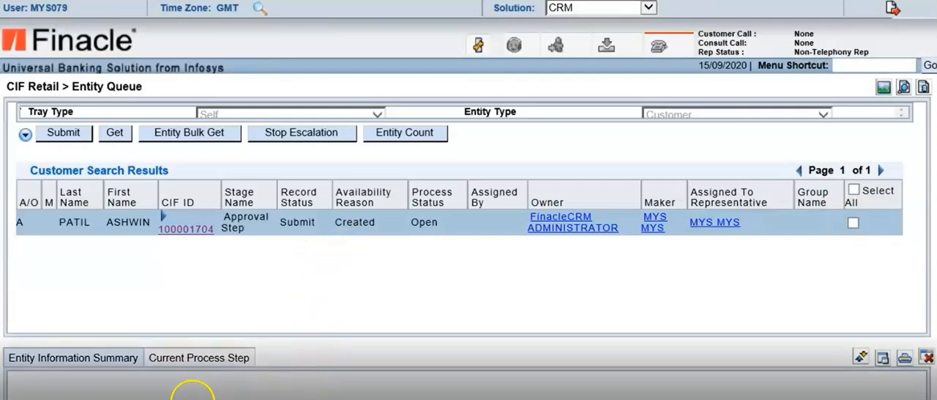
pyautogui.click(853, 224)
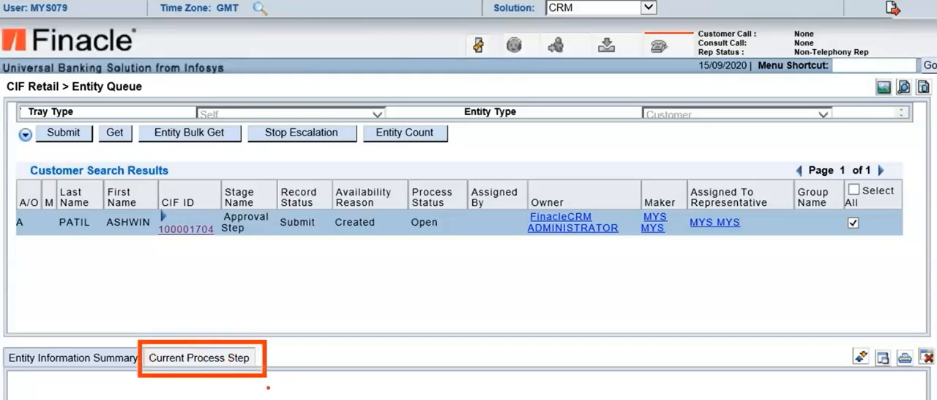
pyautogui.click(229, 360)
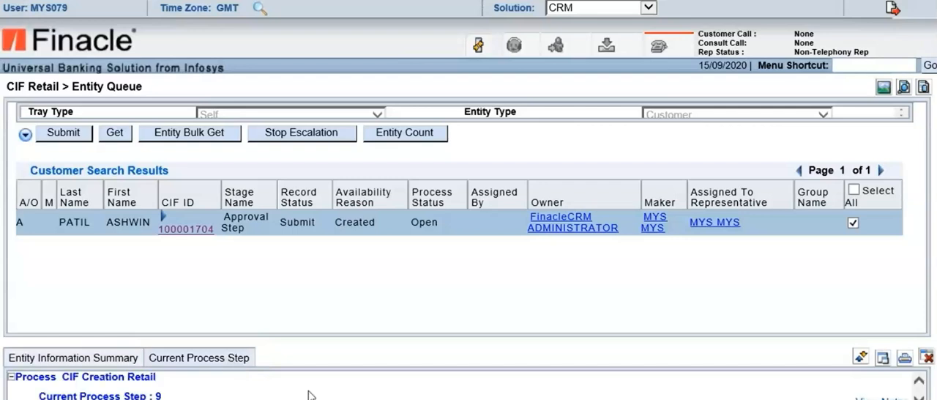
pyautogui.click(919, 399)
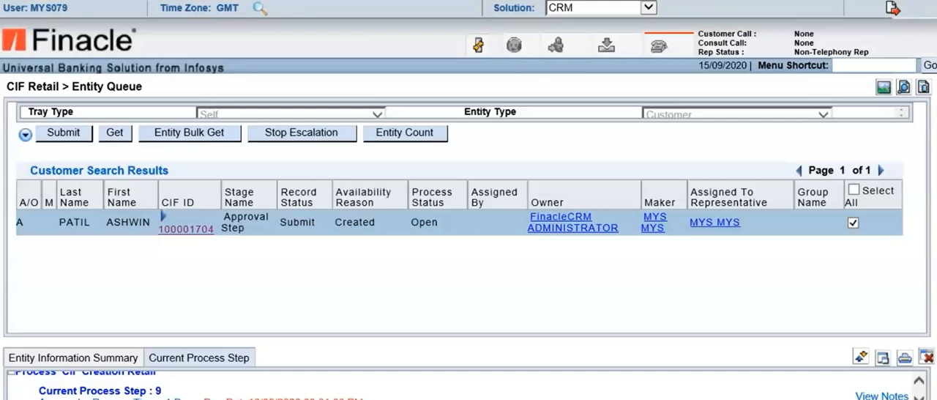
pyautogui.click(162, 380)
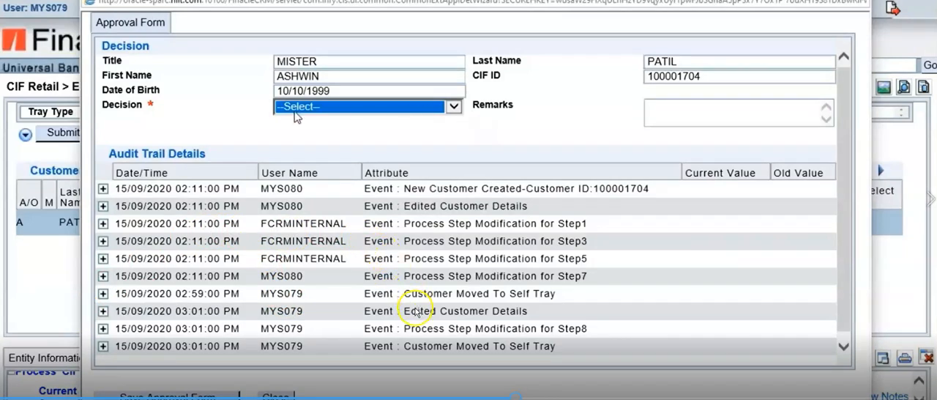
pyautogui.click(454, 107)
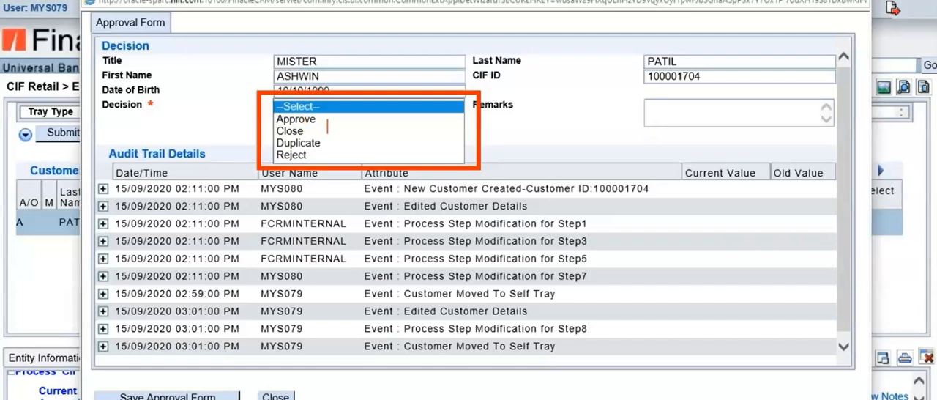
pyautogui.write('Approve - ')
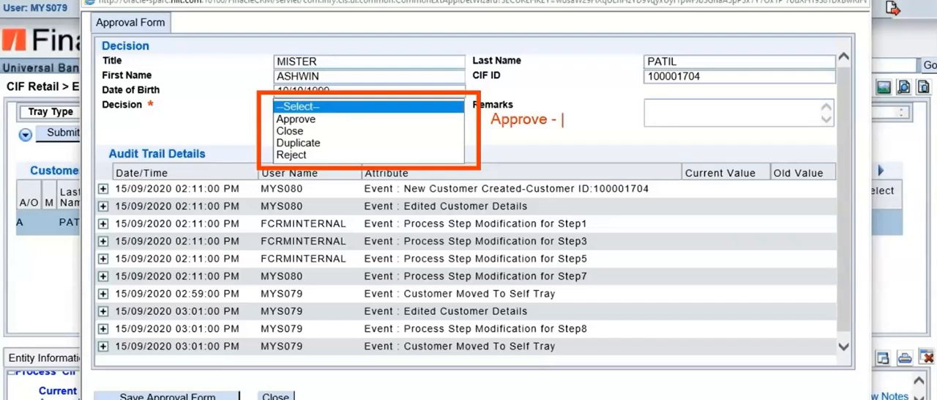
pyautogui.write('Approv')
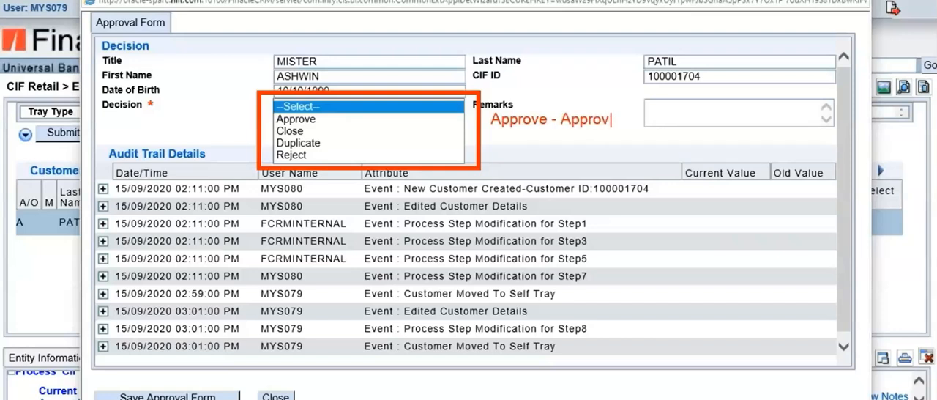
pyautogui.write('ed/Ve')
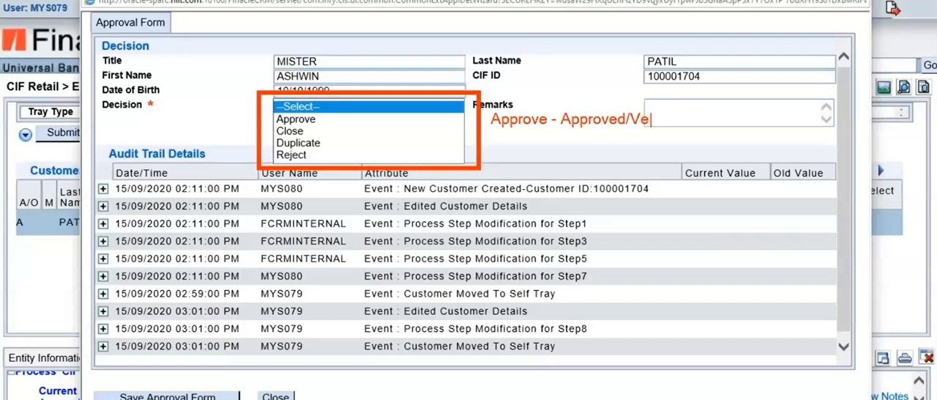
pyautogui.write('rified')
pyautogui.press('Return')
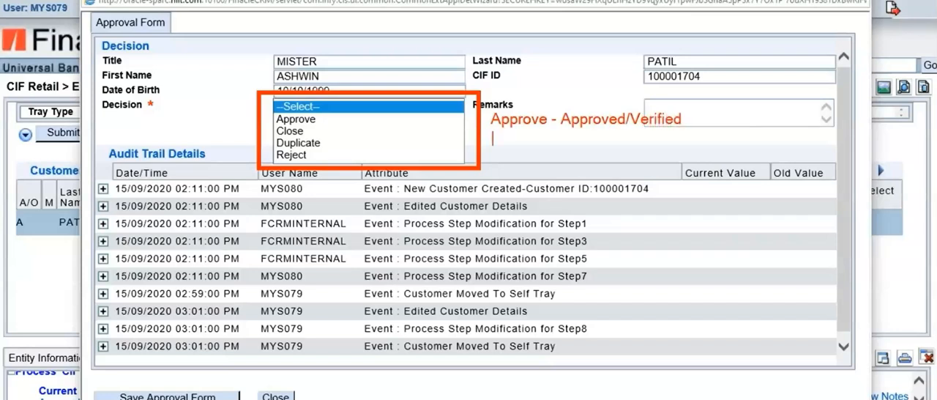
pyautogui.write('Close - File is Closed Perm')
pyautogui.press('BackSpace')
pyautogui.press('BackSpace')
pyautogui.press('BackSpace')
pyautogui.press('BackSpace')
pyautogui.press('Return')
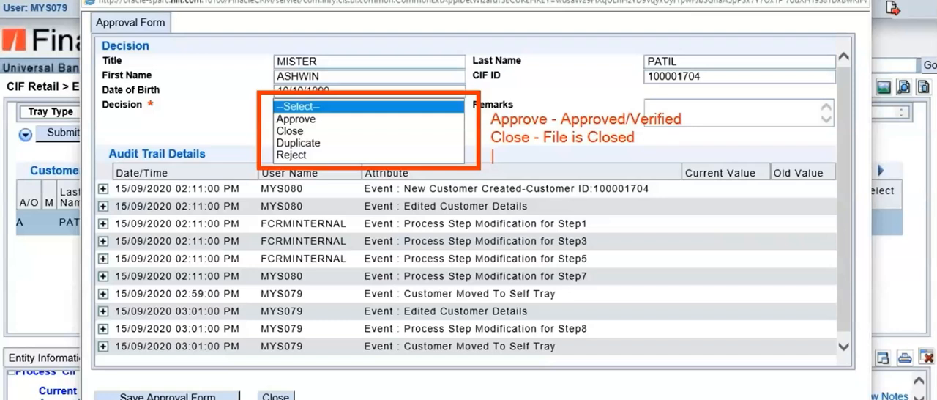
pyautogui.write('Reject -')
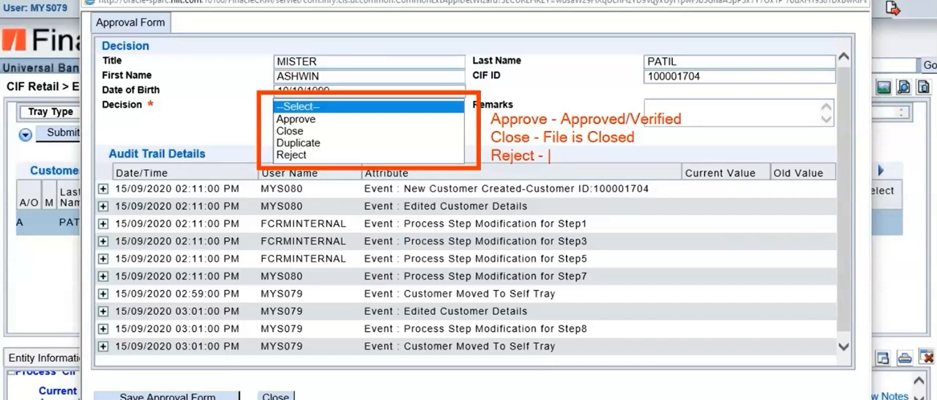
pyautogui.write(' Sent')
pyautogui.press('BackSpace')
pyautogui.write('ba')
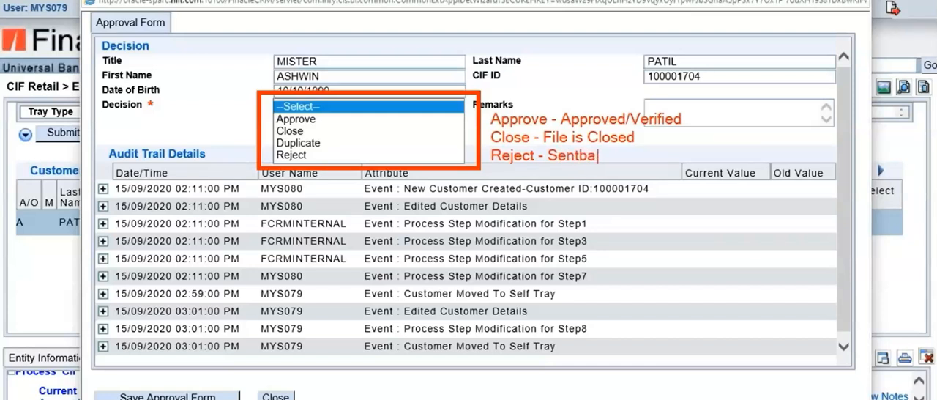
pyautogui.write('ck to the ')
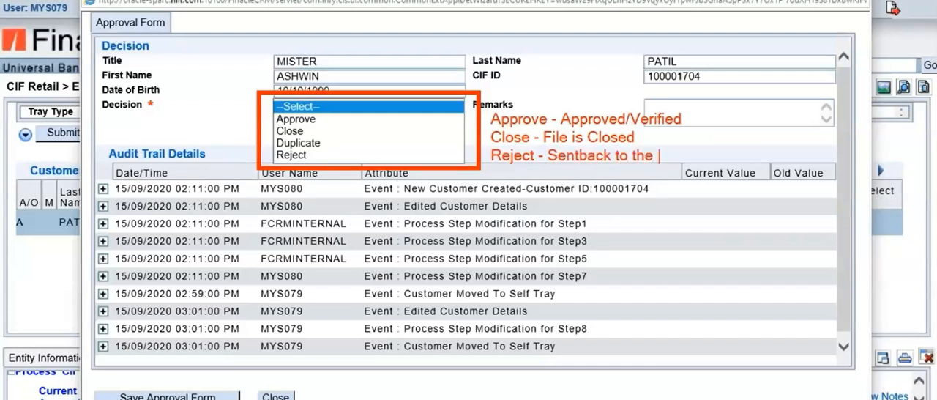
pyautogui.write('Maker')
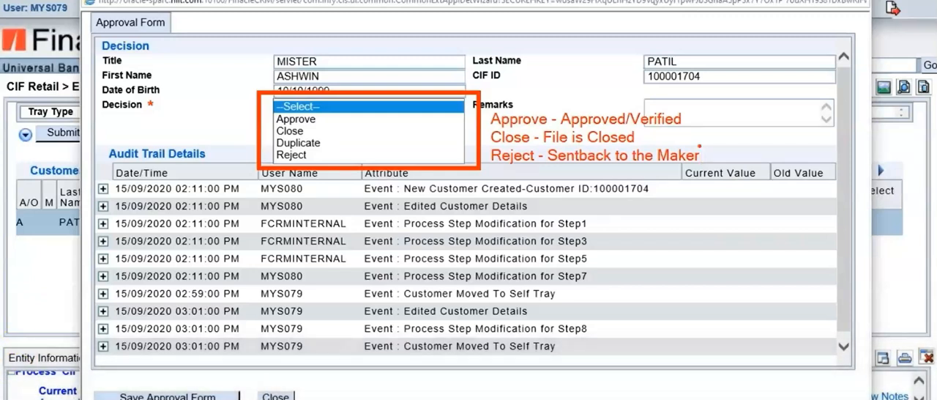
pyautogui.press('Escape')
# Set the approval decision to Reject and enter the remark "DOB is entered wrongly."
pyautogui.click(460, 108)
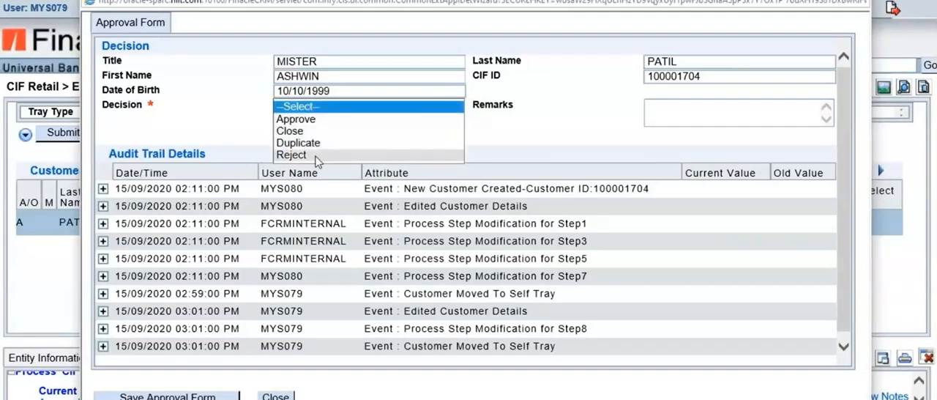
pyautogui.click(317, 155)
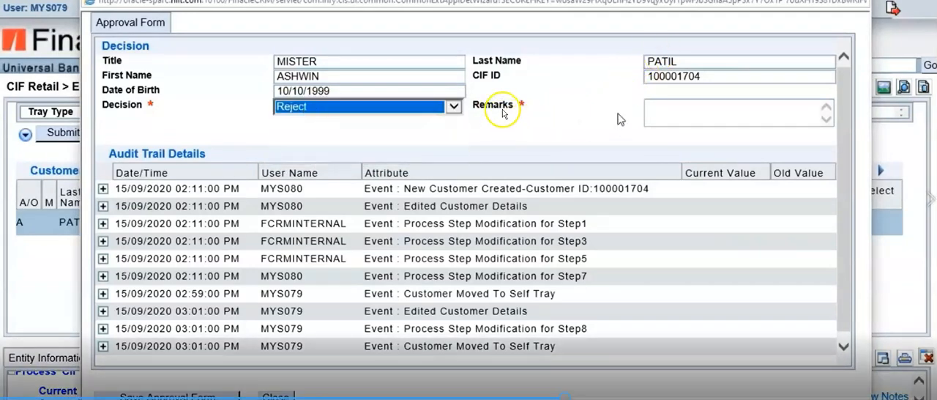
pyautogui.click(665, 114)
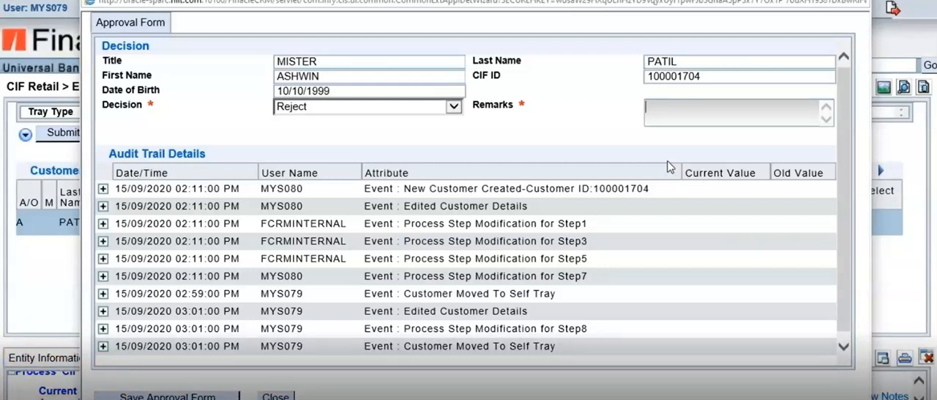
pyautogui.write('DOB is enter')
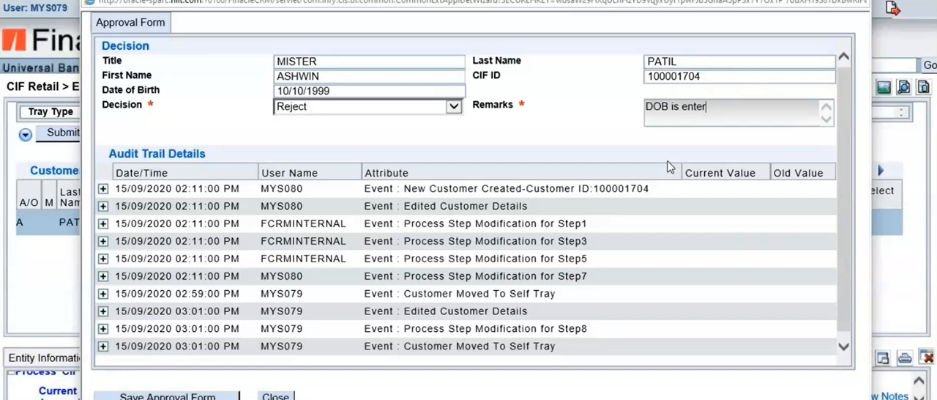
pyautogui.write('ed wrongly.')
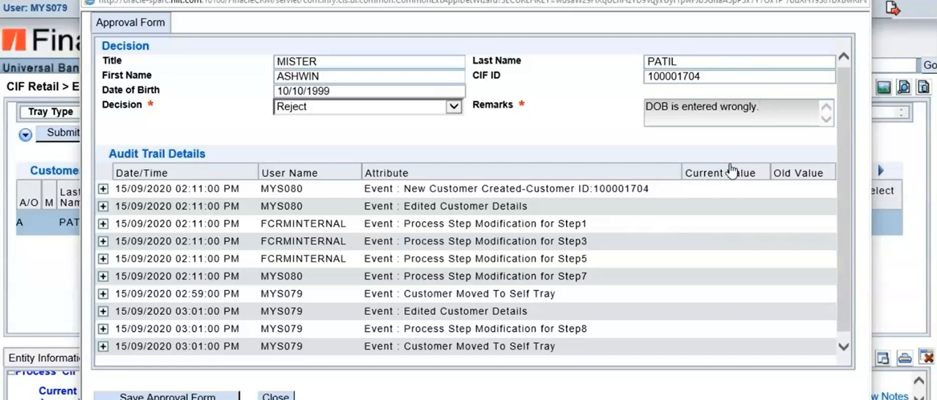
# Replace the remark with "Enter correct DOB" and save the rejected Approval Form
pyautogui.moveTo(768, 109); pyautogui.dragTo(625, 106)
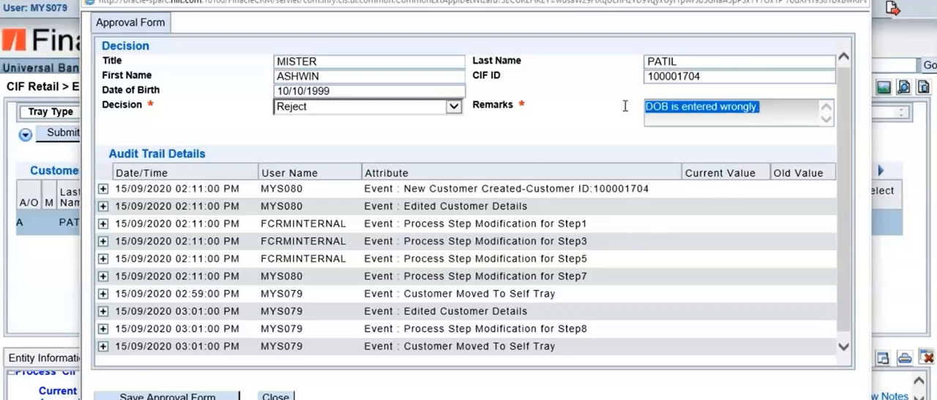
pyautogui.write('Enter c')
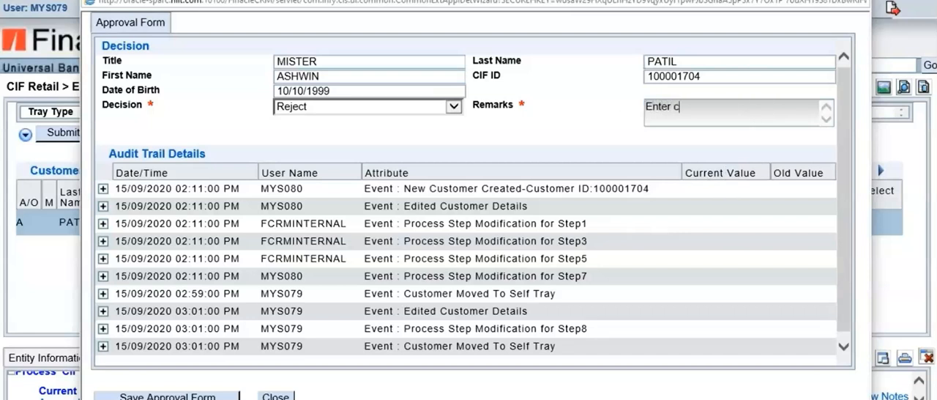
pyautogui.write('orrect DOB')
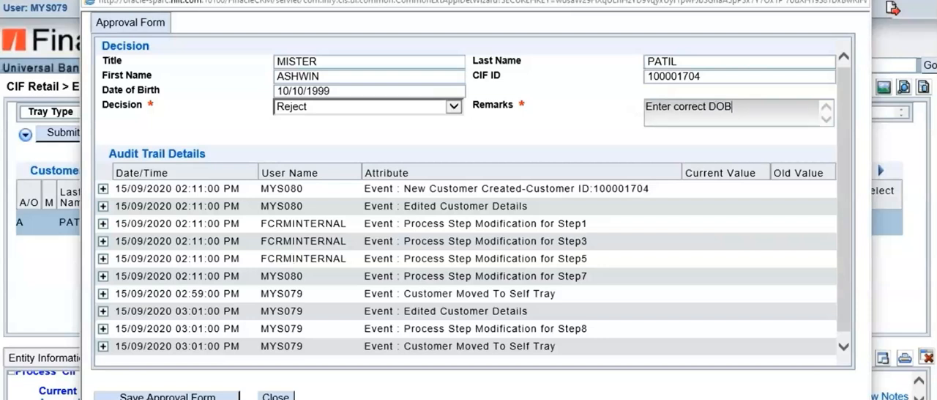
pyautogui.click(170, 395)
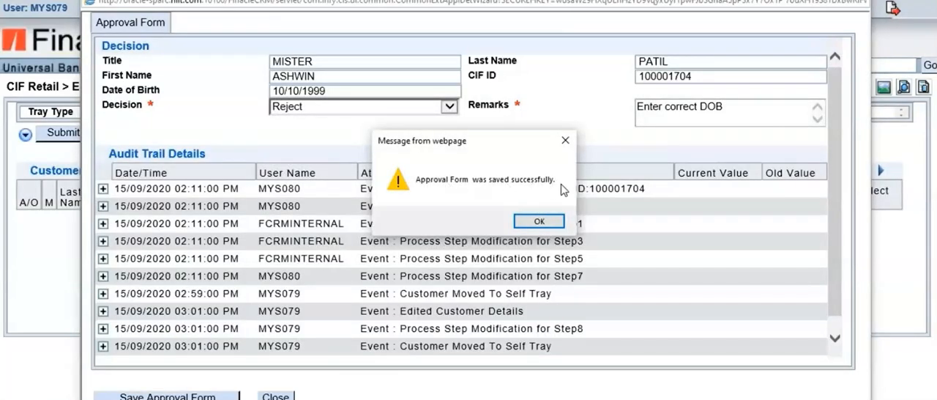
pyautogui.click(545, 222)
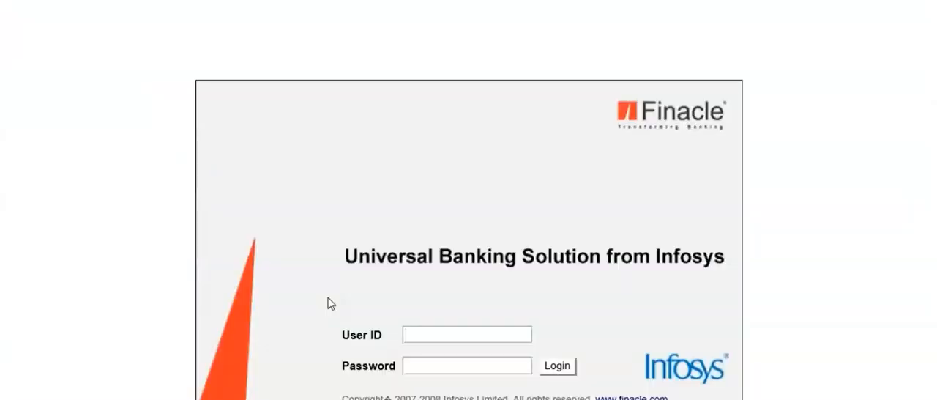
# Log in as the first user by entering that user's ID and the account password
pyautogui.write('ma')
pyautogui.press('BackSpace')
pyautogui.press('BackSpace')
pyautogui.write('mys080')
pyautogui.press('Tab')
pyautogui.write('********')
pyautogui.press('Return')
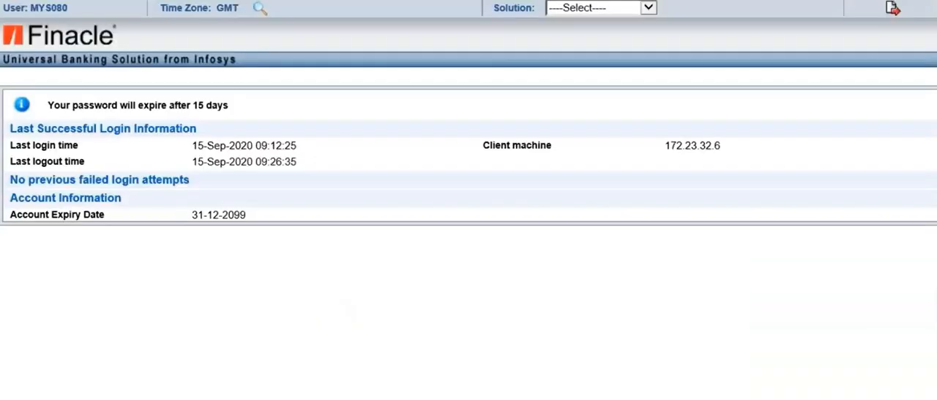
# Select the CRM solution and open the CIF Retail Entity Queue
pyautogui.click(649, 9)
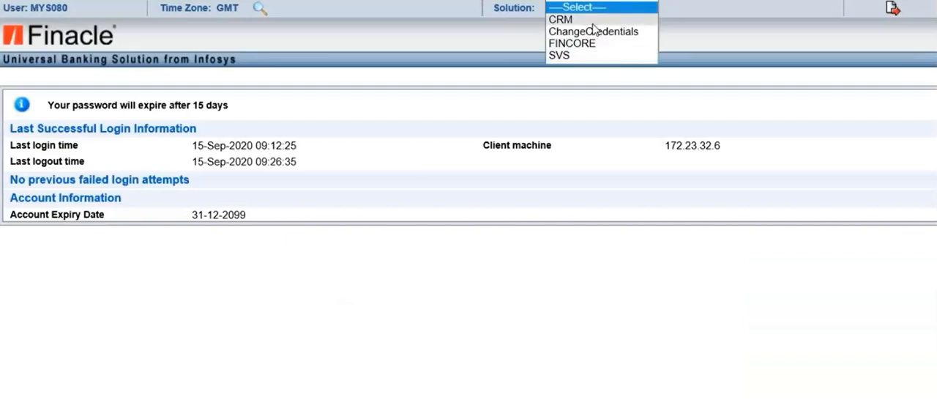
pyautogui.click(591, 22)
pyautogui.click(497, 220)
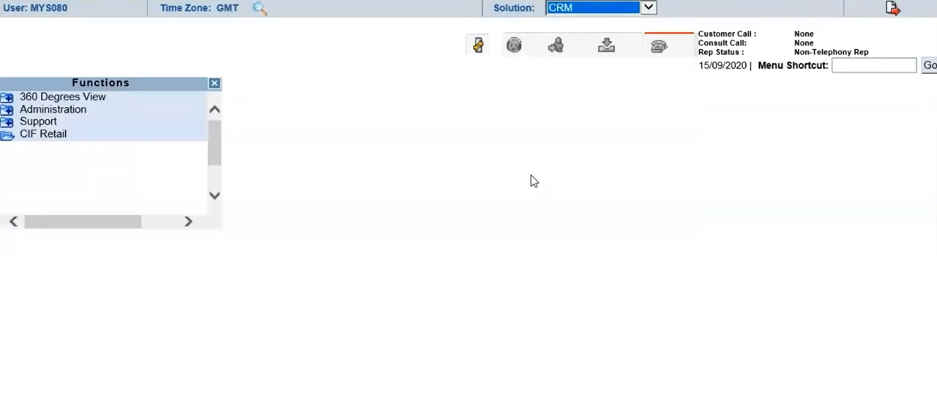
pyautogui.click(9, 137)
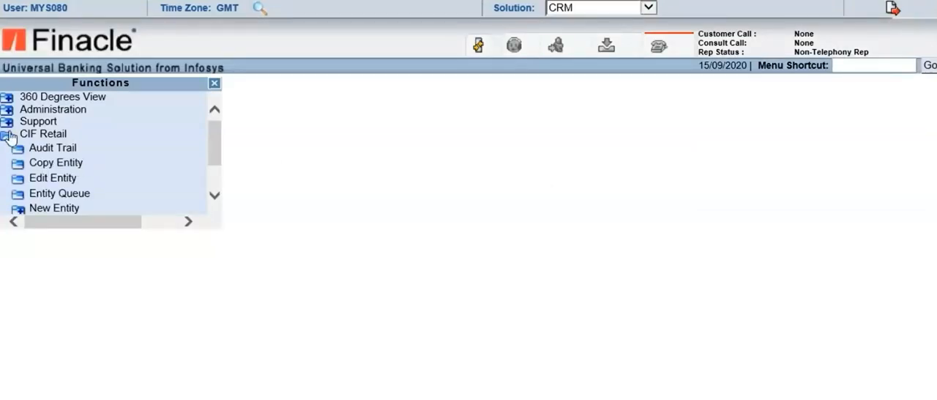
pyautogui.click(23, 139)
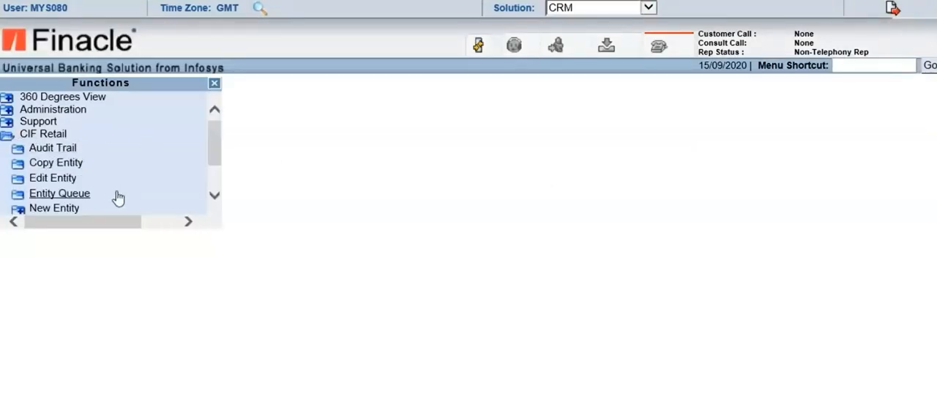
pyautogui.click(59, 193)
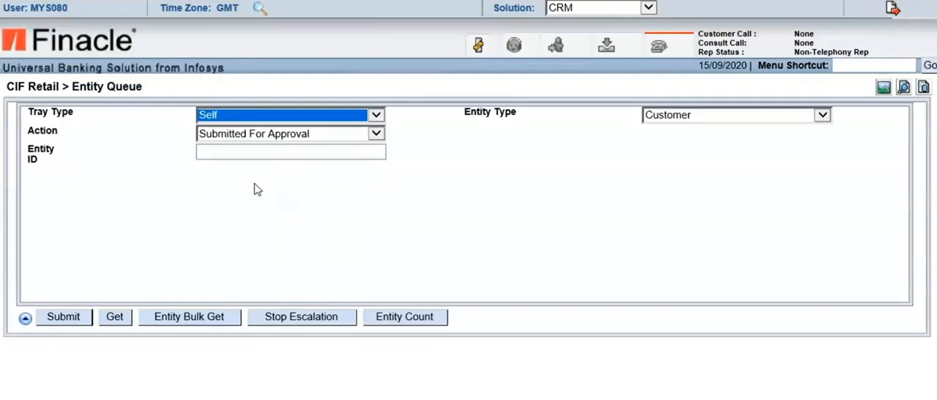
# List the customer records in the Self tray with the action set to Saved
pyautogui.click(375, 134)
pyautogui.click(266, 146)
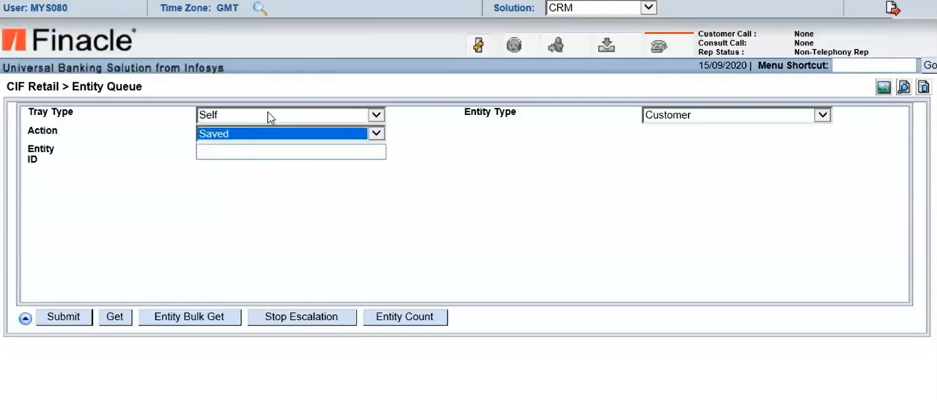
pyautogui.click(53, 316)
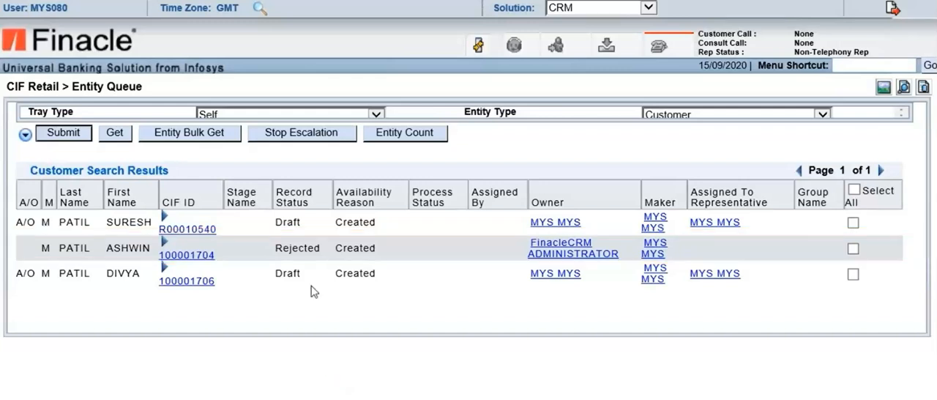
# Open the Audit Trail of the rejected customer record and list all its entries
pyautogui.click(853, 250)
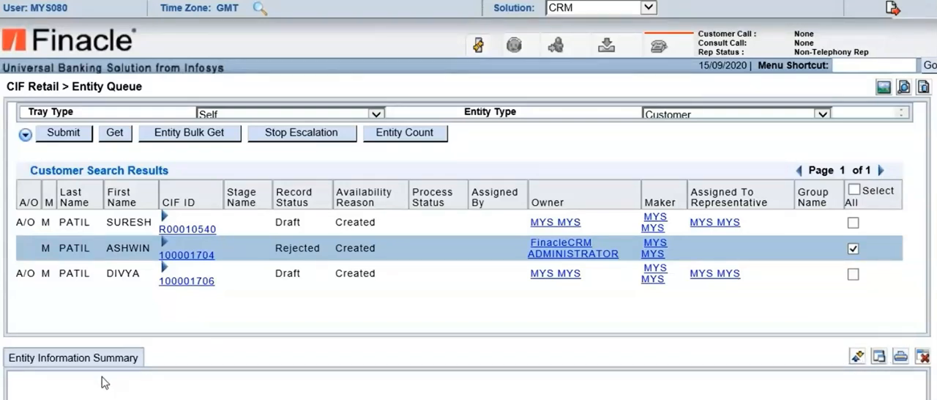
pyautogui.click(853, 248)
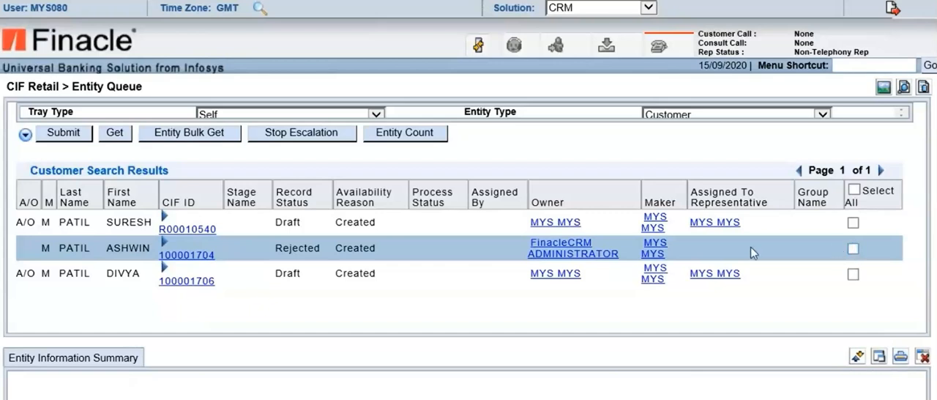
pyautogui.rightClick(208, 261)
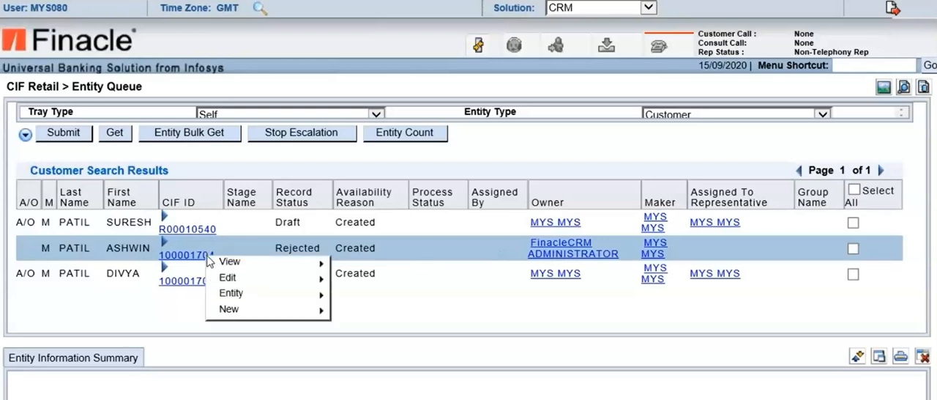
pyautogui.moveTo(248, 270)
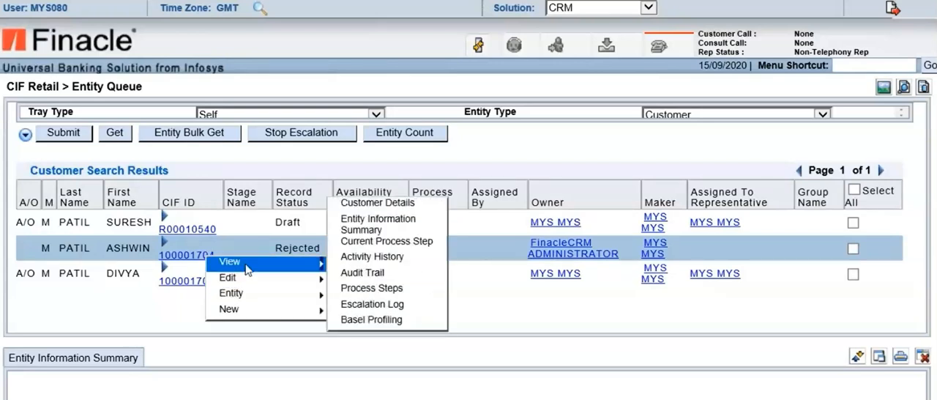
pyautogui.click(353, 271)
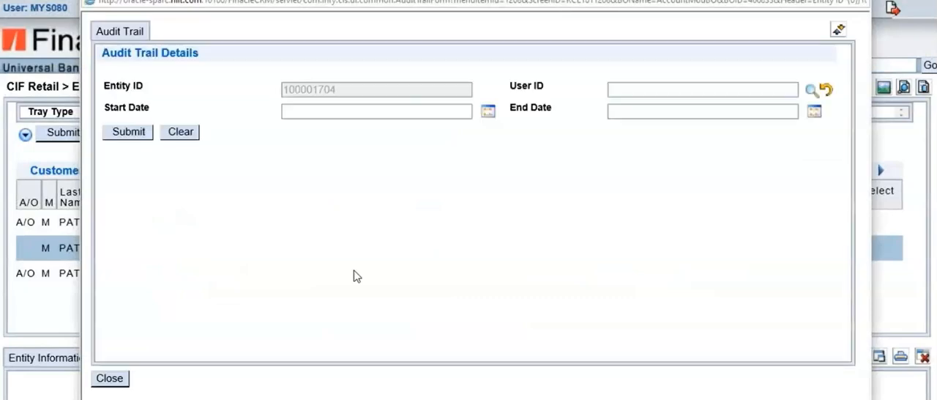
pyautogui.click(134, 136)
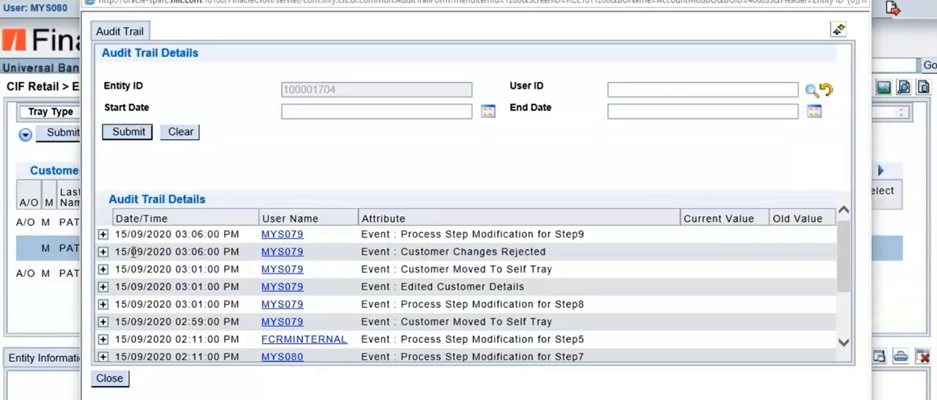
# Examine the audit trail entries, expanding Customer Changes Rejected and Process Step Modification for Step9, and close the Audit Trail window
pyautogui.click(103, 251)
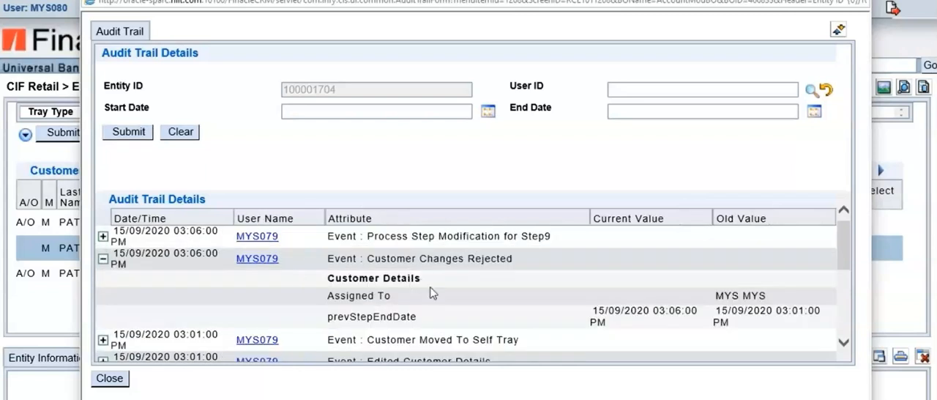
pyautogui.scroll(-3, 655, 327)
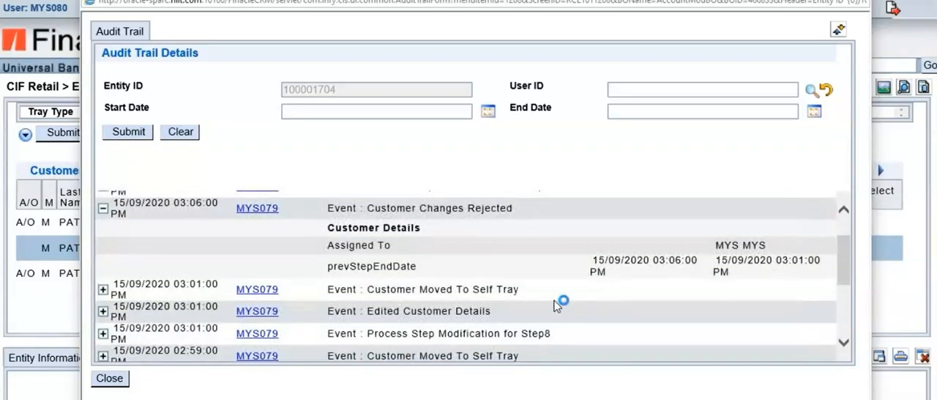
pyautogui.scroll(-1, 558, 304)
pyautogui.scroll(4, 554, 298)
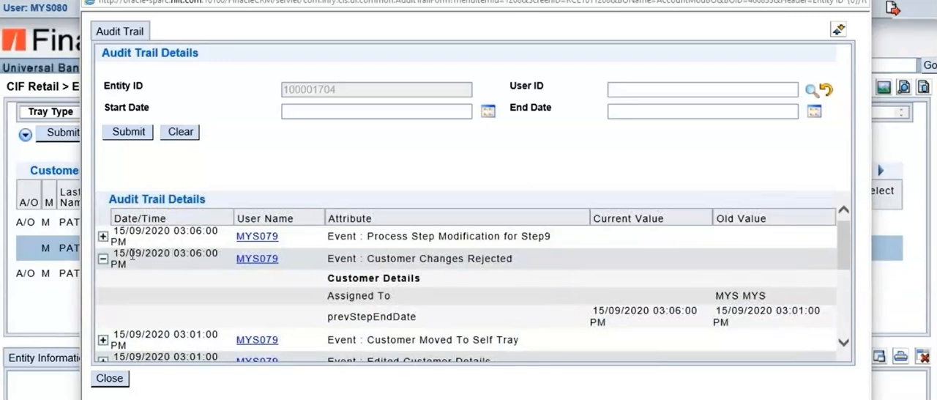
pyautogui.scroll(-2, 136, 265)
pyautogui.scroll(3, 102, 282)
pyautogui.click(104, 237)
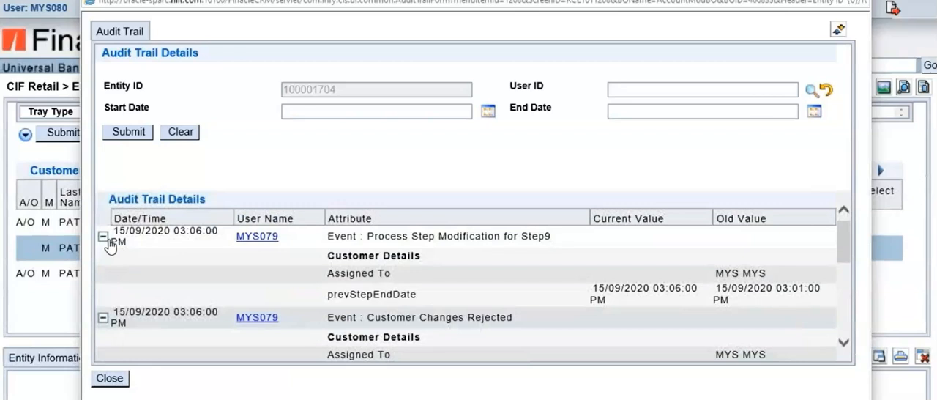
pyautogui.scroll(-3, 108, 247)
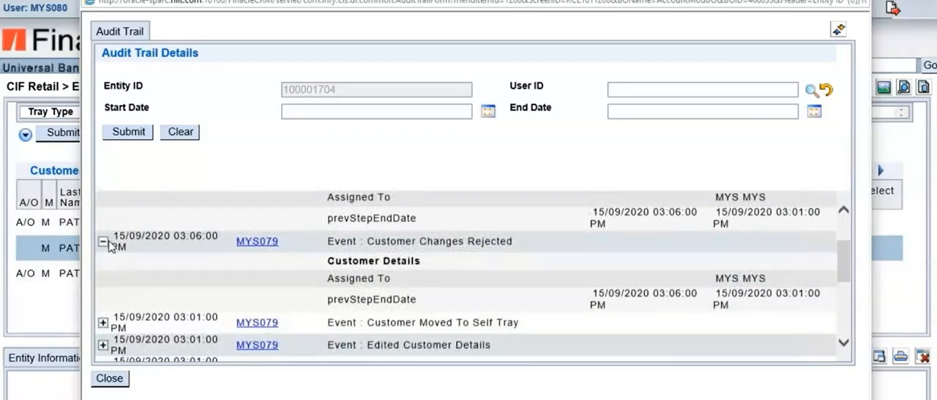
pyautogui.scroll(-3, 109, 247)
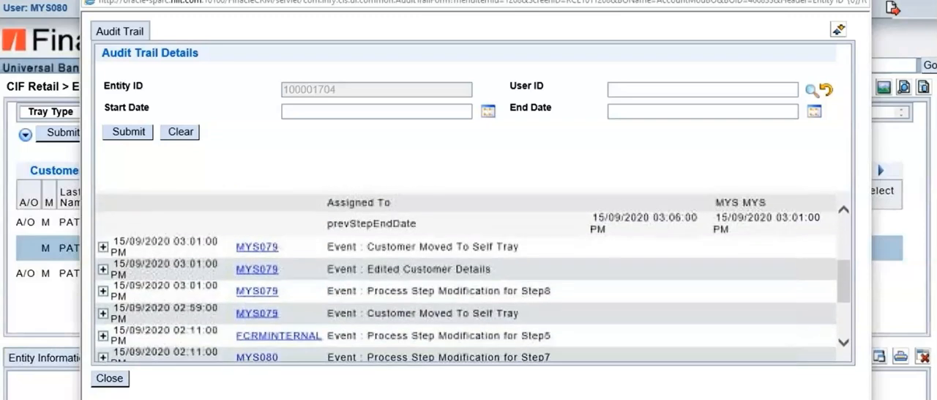
pyautogui.scroll(-4, 110, 246)
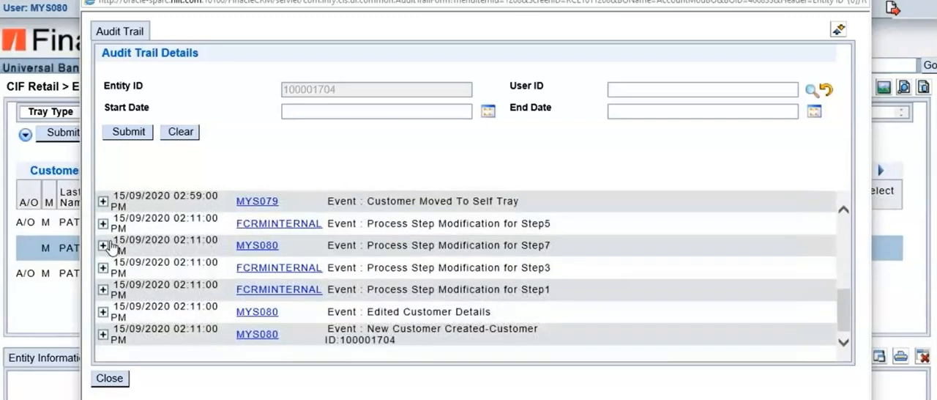
pyautogui.scroll(7, 108, 246)
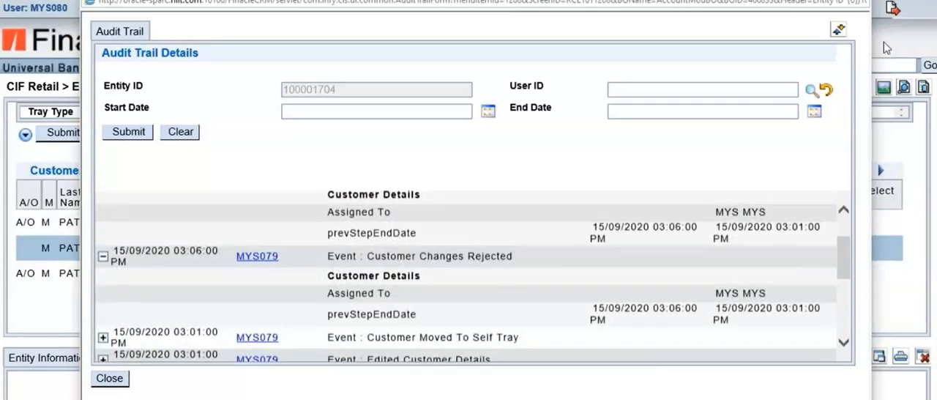
pyautogui.click(855, 2)
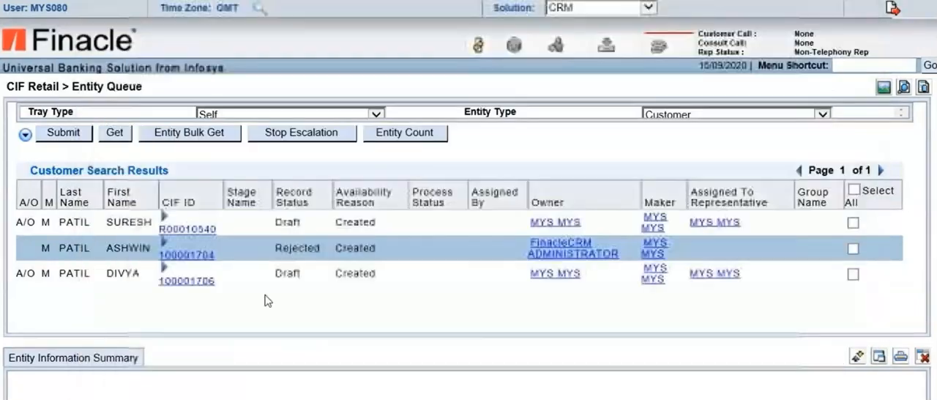
# Open the rejected customer's Activity History and list all activities
pyautogui.rightClick(196, 254)
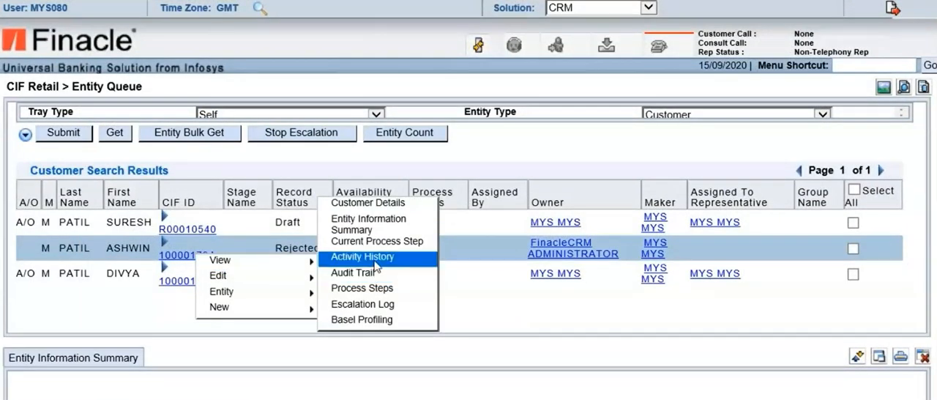
pyautogui.click(374, 261)
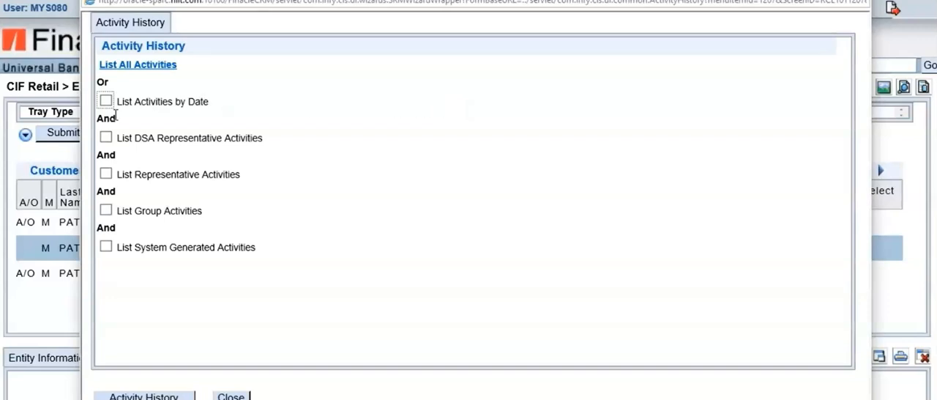
pyautogui.click(142, 67)
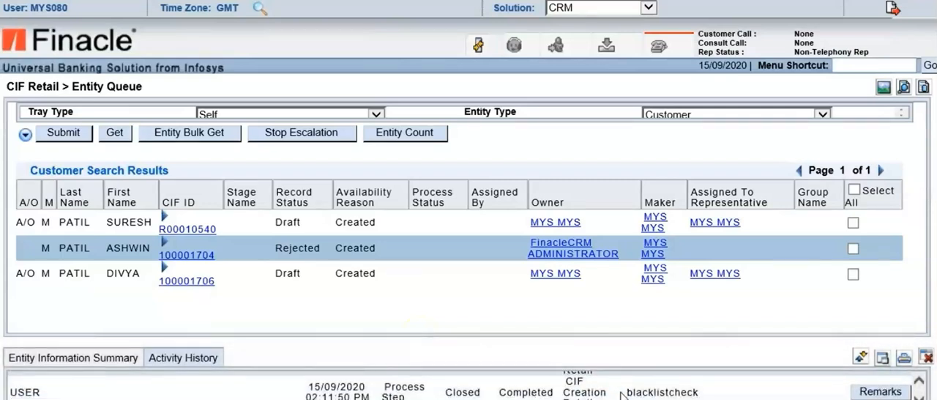
# Check the remarks recorded for the rejected customer's process-step activities, including Approval, and close the remarks windows
pyautogui.scroll(3, 623, 394)
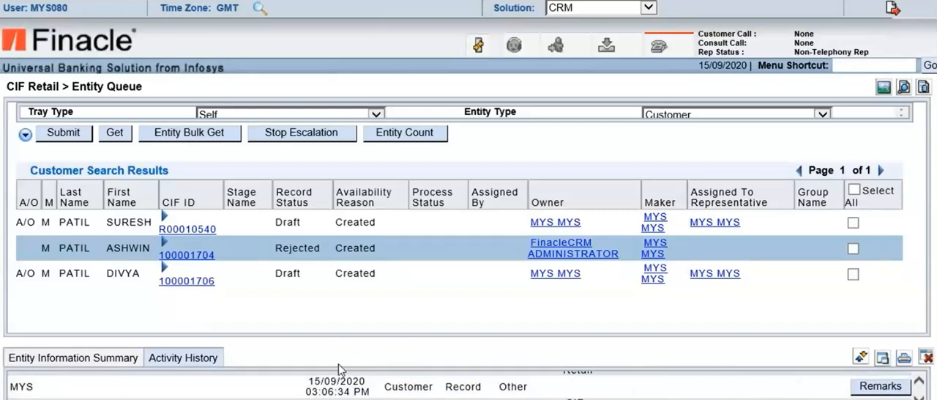
pyautogui.click(881, 360)
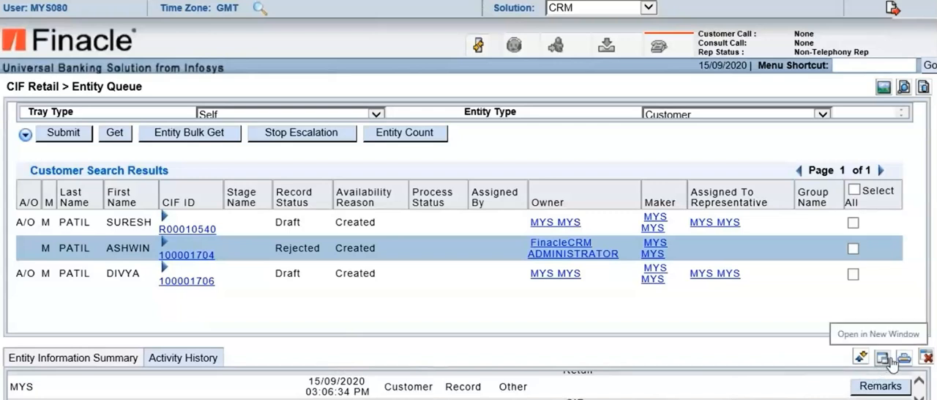
pyautogui.scroll(-2, 711, 391)
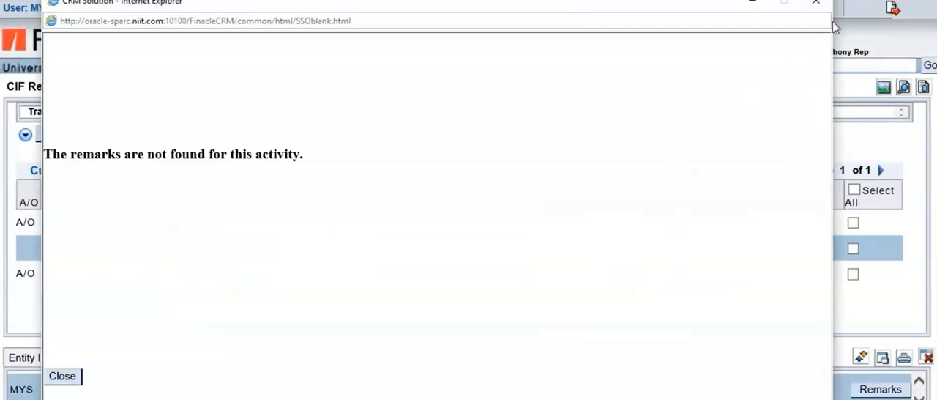
pyautogui.click(815, 2)
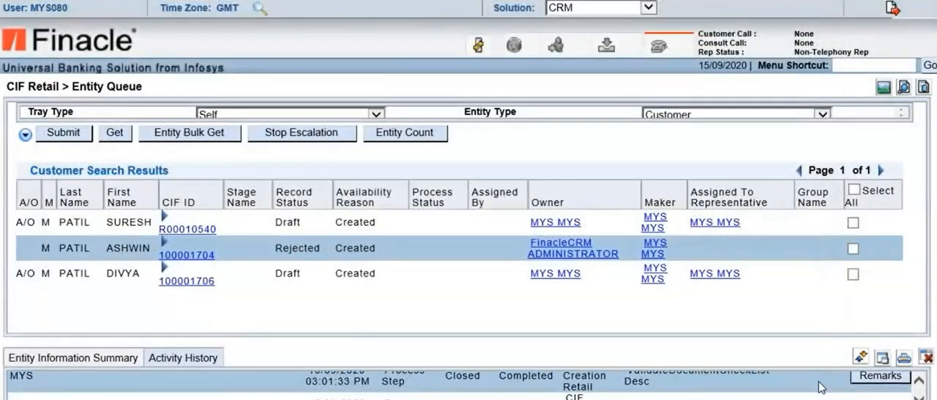
pyautogui.scroll(-1, 819, 387)
pyautogui.scroll(-2, 820, 392)
pyautogui.scroll(-4, 820, 392)
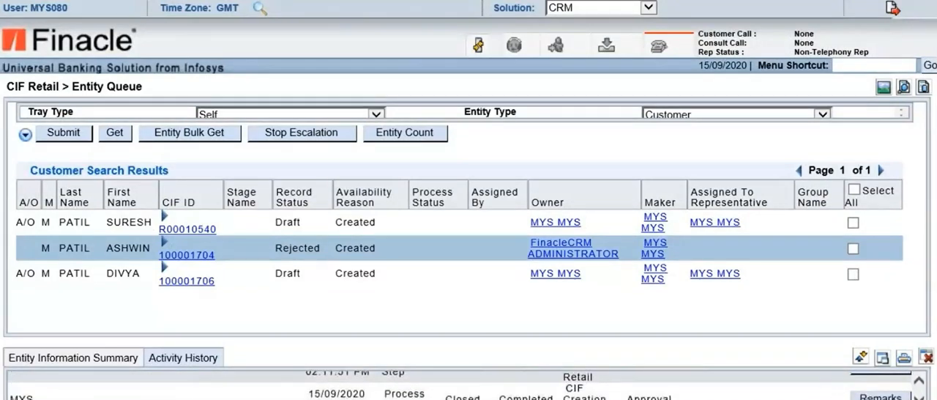
pyautogui.click(880, 398)
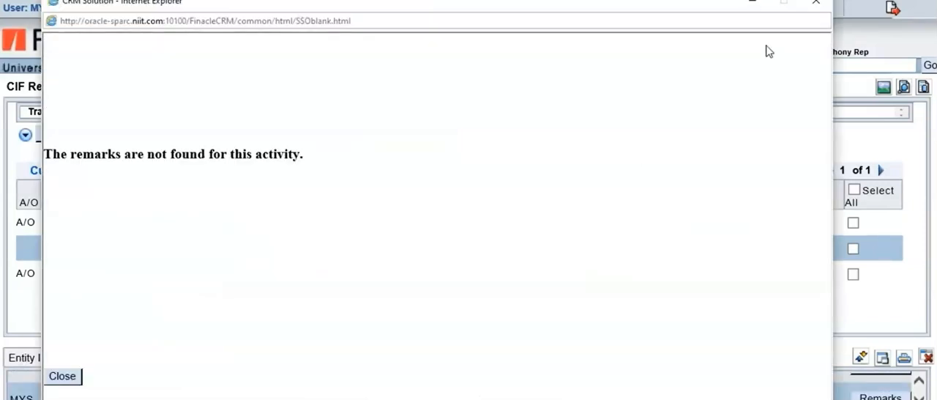
pyautogui.click(816, 5)
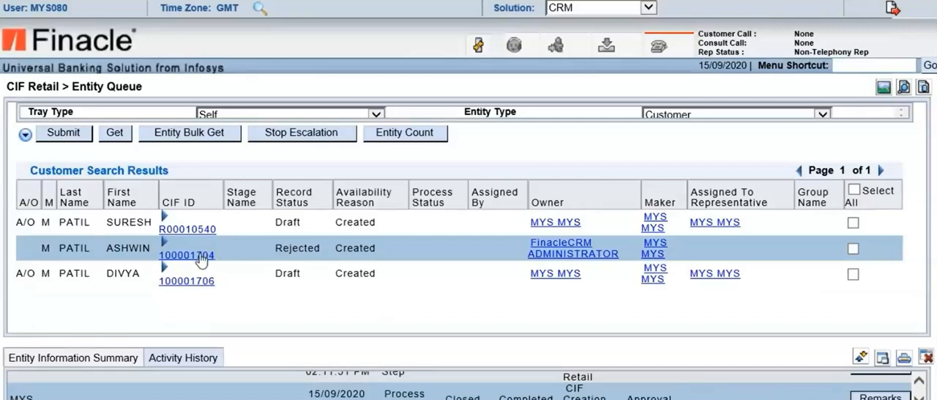
# Open the General Details of the rejected customer record for editing from the Entity Queue
pyautogui.click(95, 357)
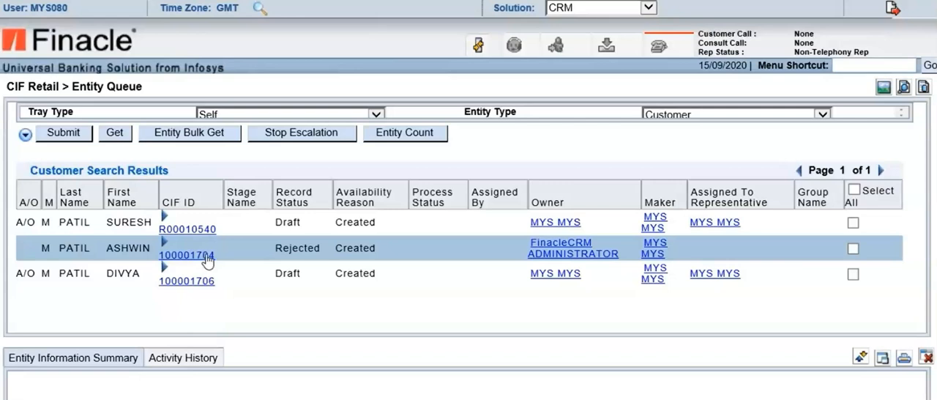
pyautogui.click(207, 258)
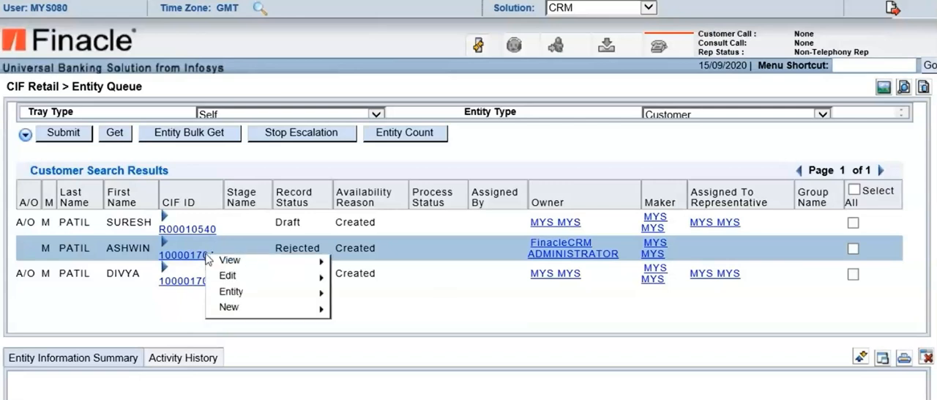
pyautogui.moveTo(245, 279)
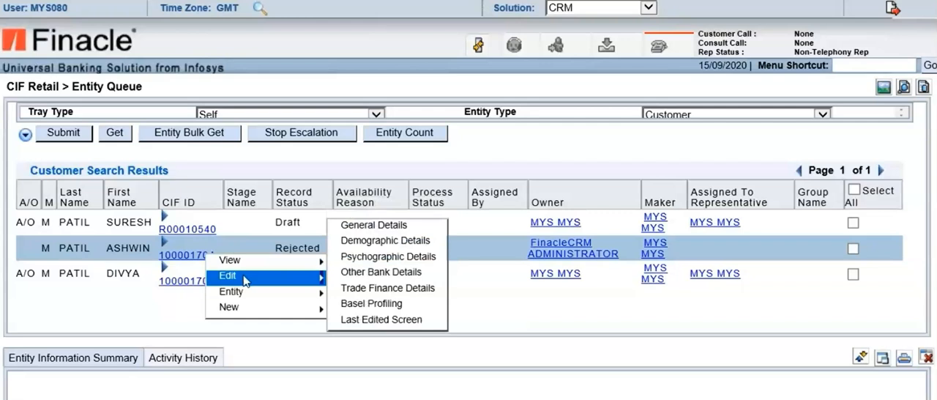
pyautogui.click(373, 224)
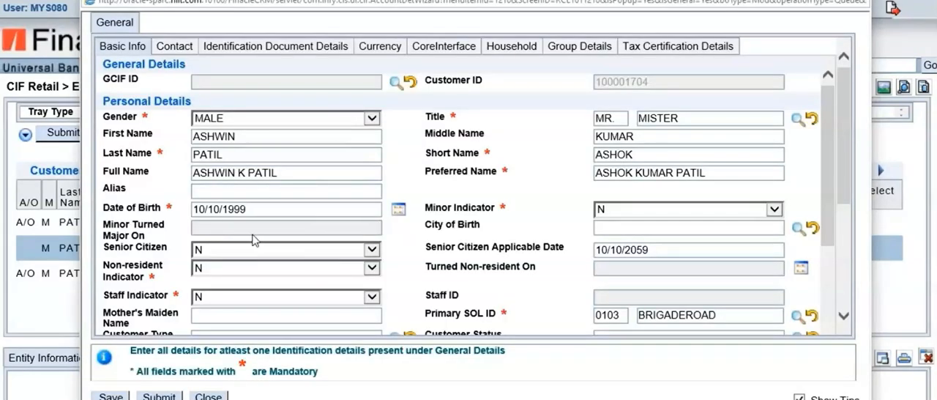
# Correct the day in the customer's date of birth and submit the general details
pyautogui.click(205, 210)
pyautogui.press('BackSpace')
pyautogui.press('BackSpace')
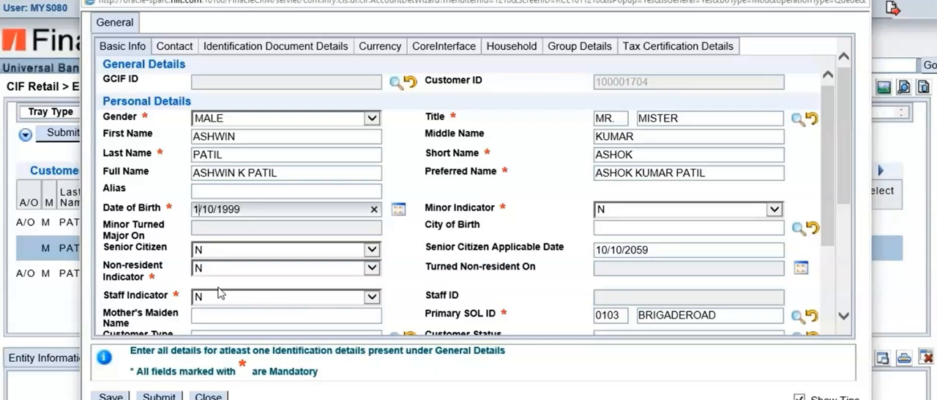
pyautogui.write('01')
pyautogui.click(407, 184)
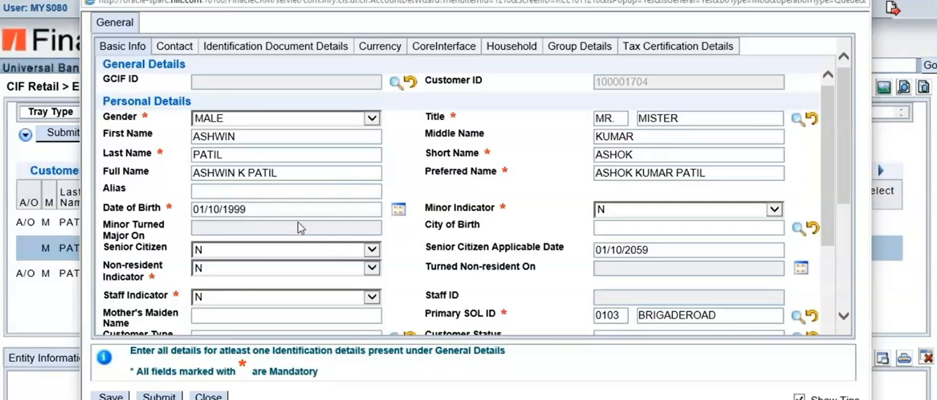
pyautogui.scroll(-3, 289, 247)
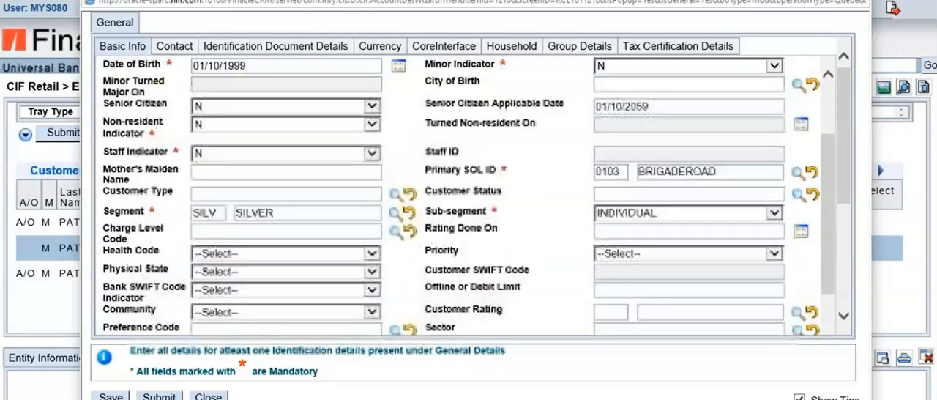
pyautogui.scroll(3, 469, 197)
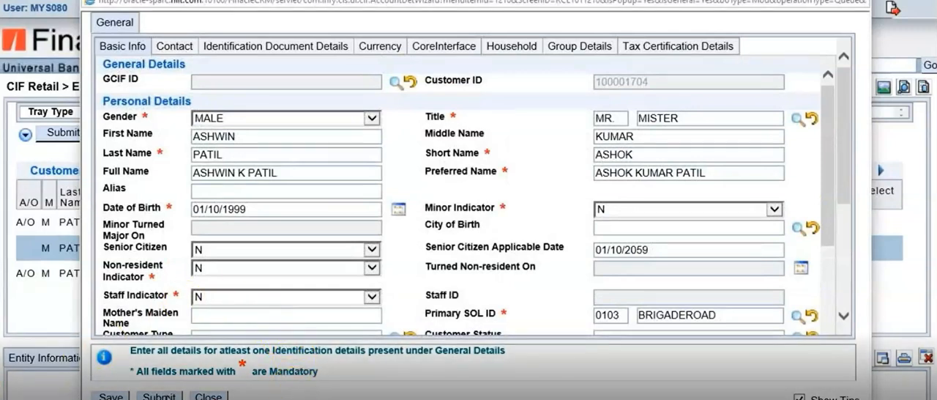
pyautogui.click(161, 396)
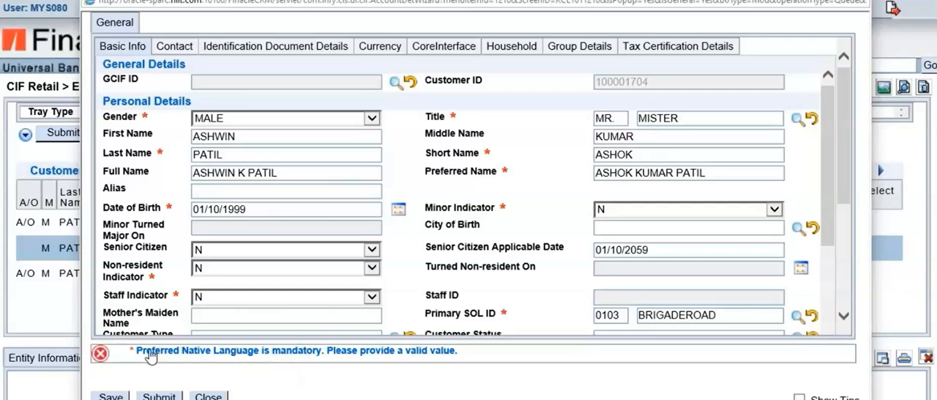
# Reselect INFENG as the Preferred Native Language, submit the general details again and close the form
pyautogui.click(205, 356)
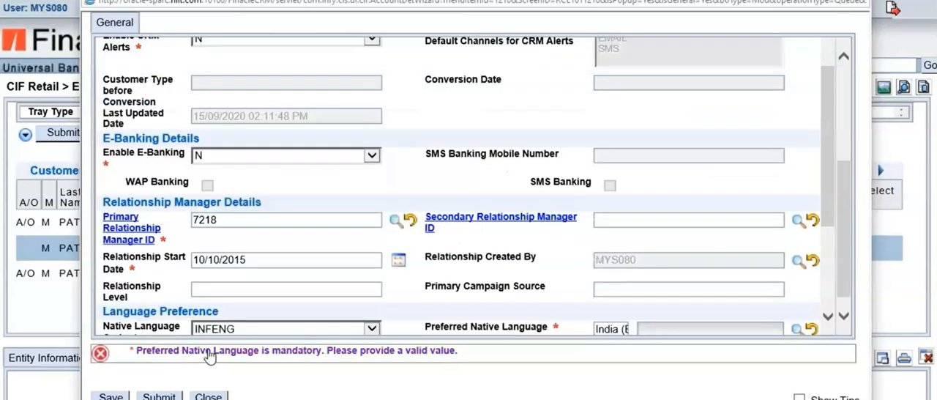
pyautogui.scroll(-3, 662, 317)
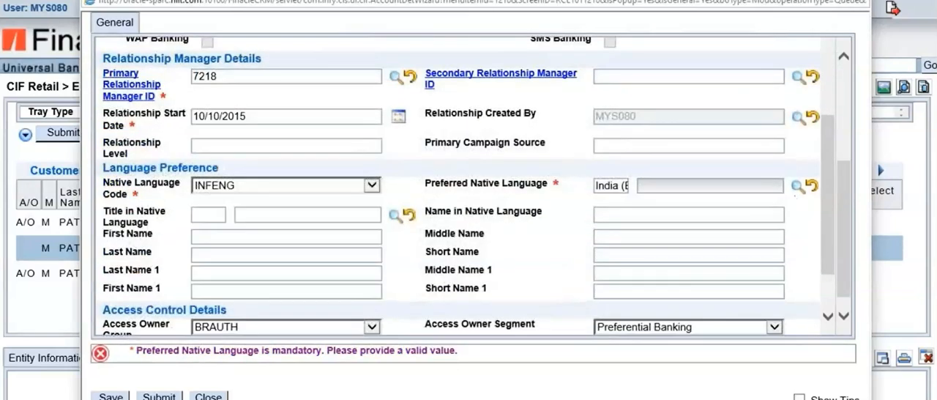
pyautogui.click(813, 187)
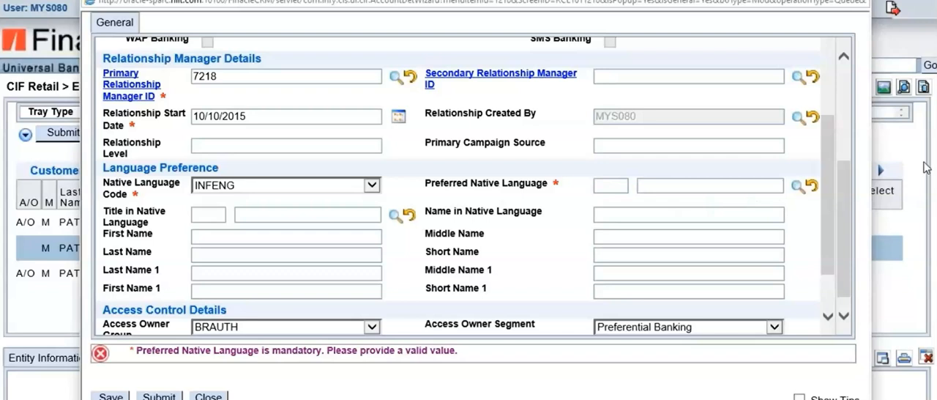
pyautogui.click(796, 187)
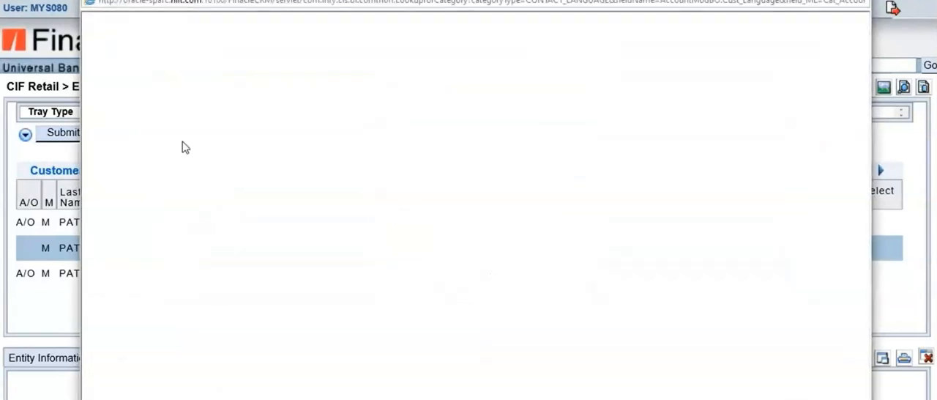
pyautogui.click(141, 111)
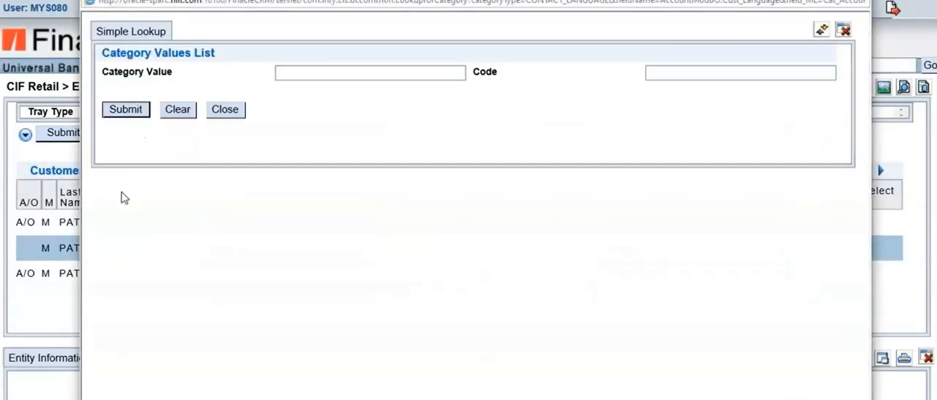
pyautogui.click(107, 230)
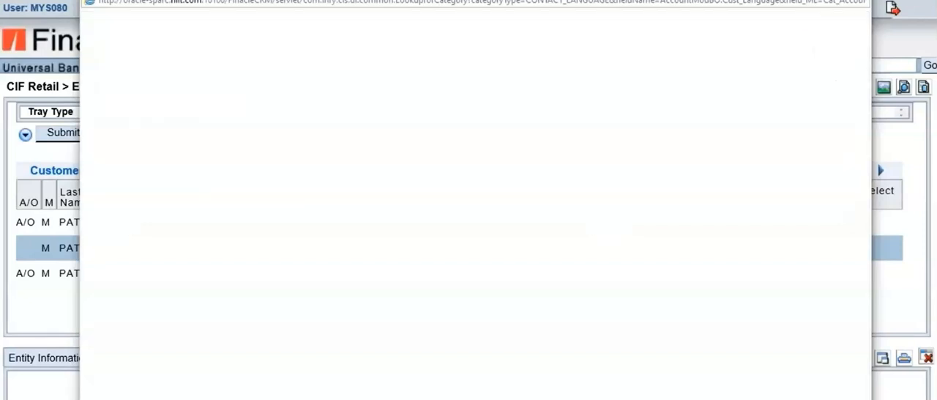
pyautogui.scroll(-3, 626, 276)
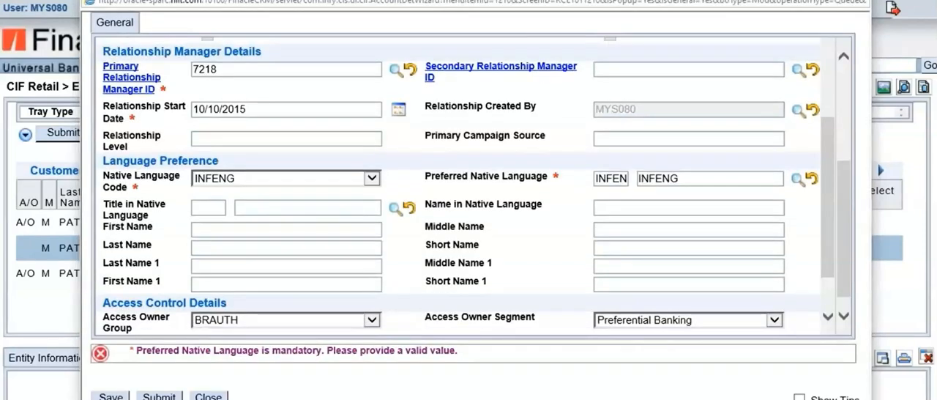
pyautogui.click(167, 396)
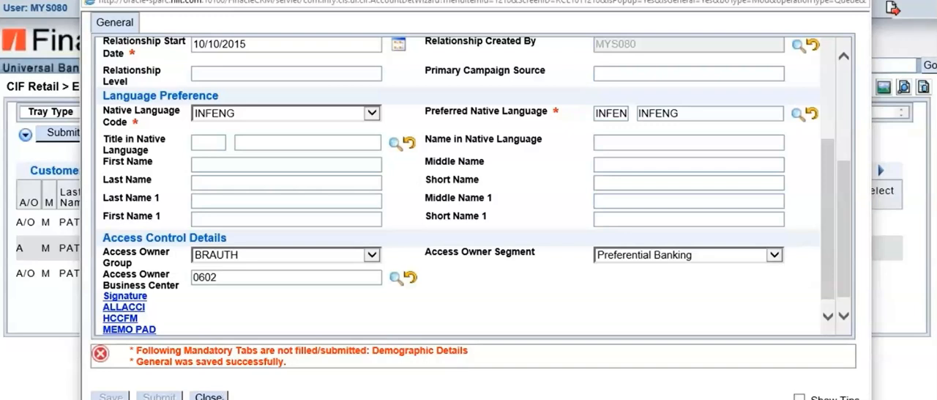
pyautogui.click(209, 396)
pyautogui.click(481, 221)
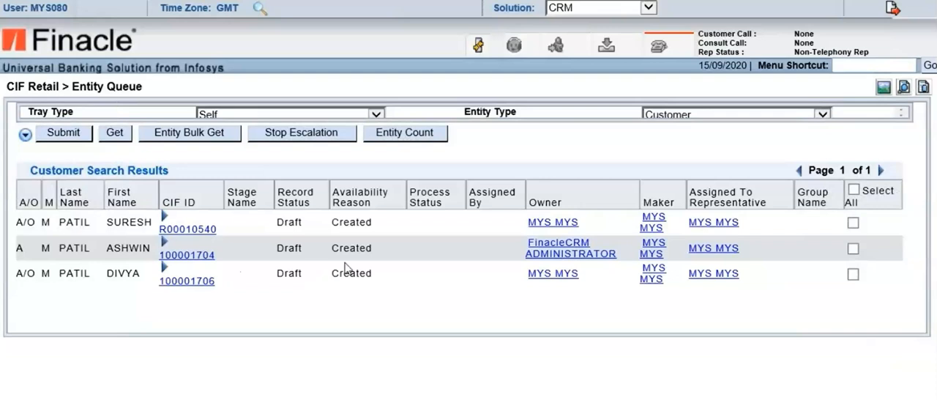
# Open the Demographic Details of the same customer record for editing
pyautogui.rightClick(195, 253)
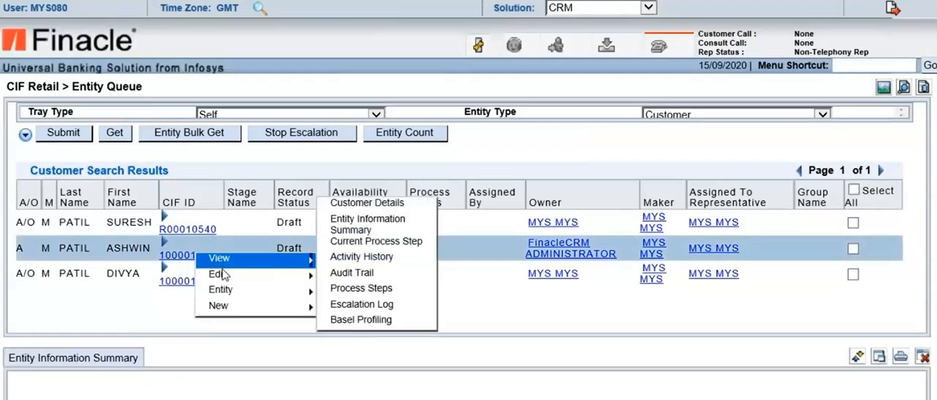
pyautogui.moveTo(223, 273)
pyautogui.click(409, 278)
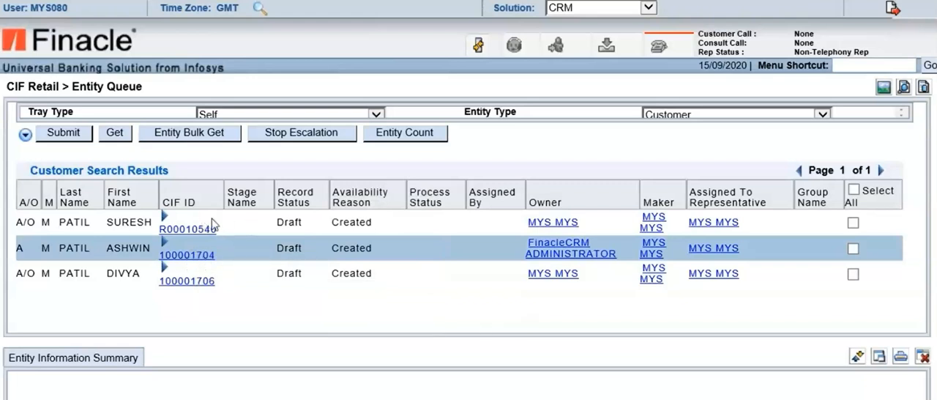
pyautogui.rightClick(196, 260)
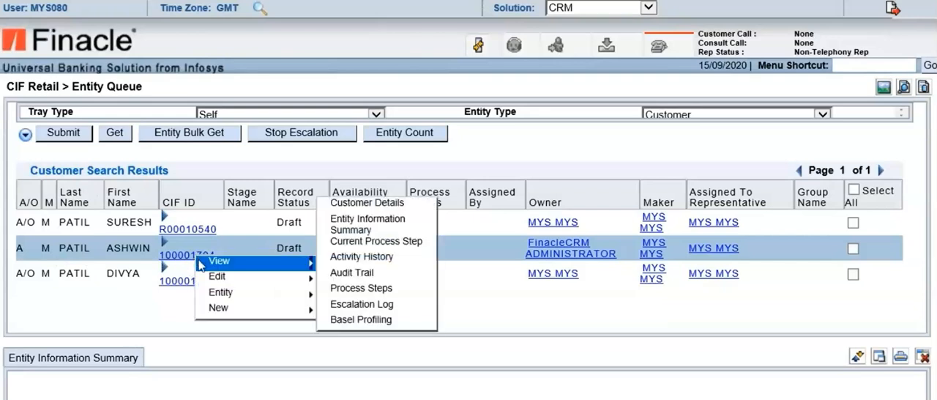
pyautogui.moveTo(227, 285)
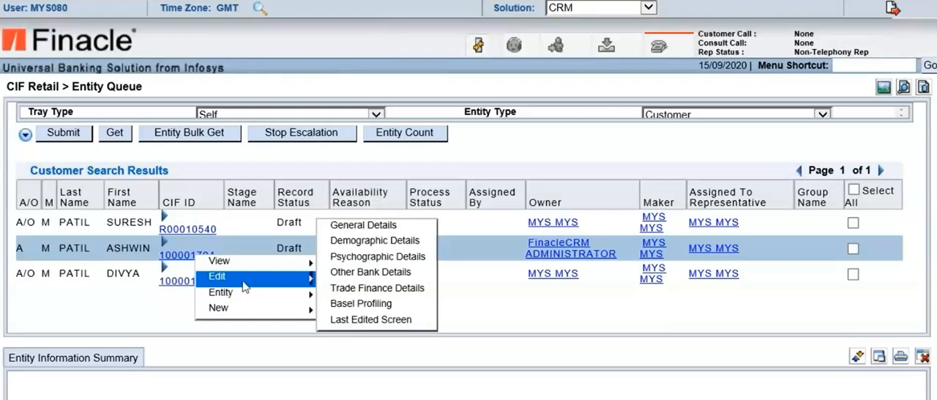
pyautogui.click(356, 242)
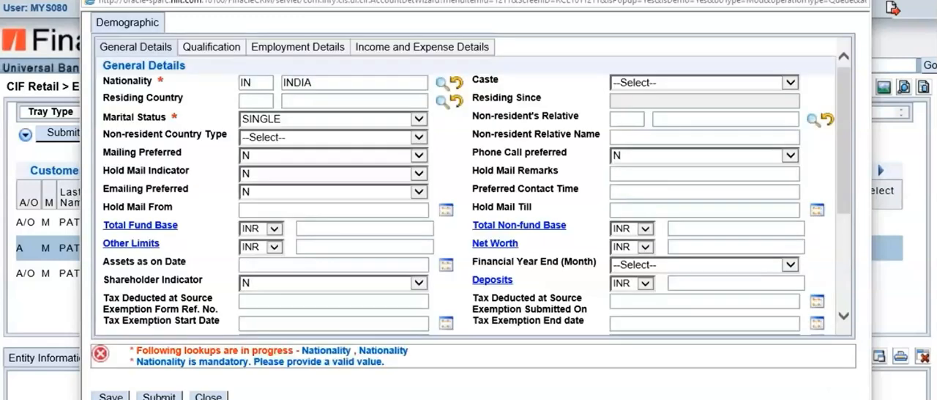
# Re-enter the customer's Nationality as IN (INDIA) and submit the demographic details
pyautogui.click(456, 81)
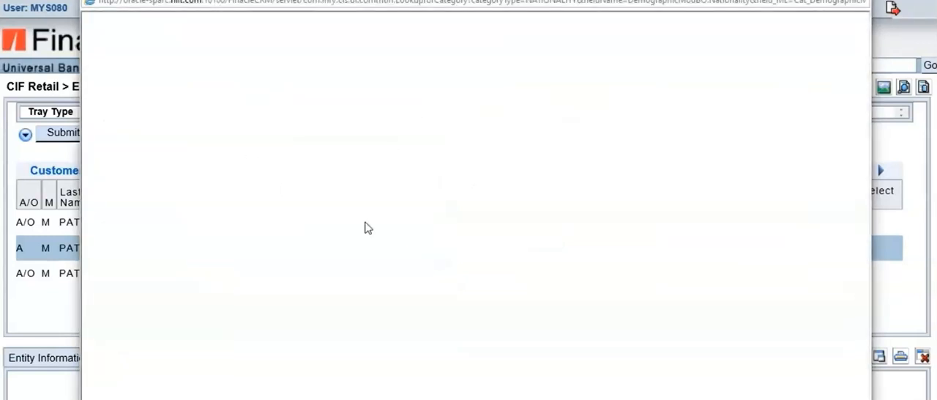
pyautogui.click(125, 109)
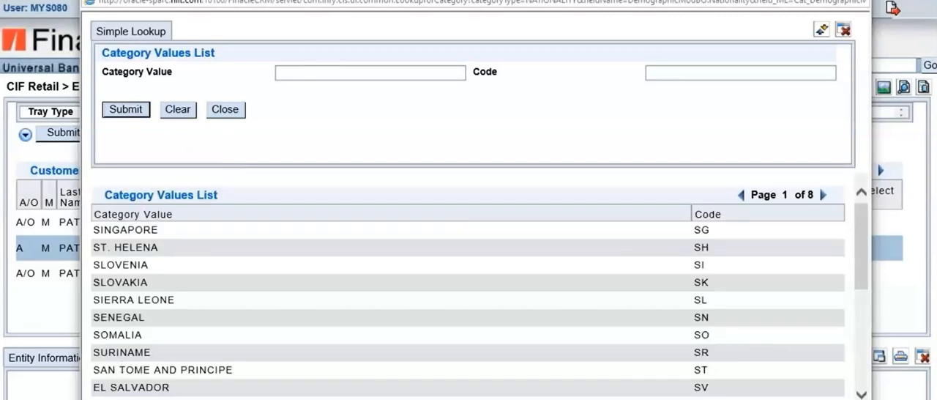
pyautogui.click(855, 0)
pyautogui.click(258, 84)
pyautogui.write('in')
pyautogui.click(211, 82)
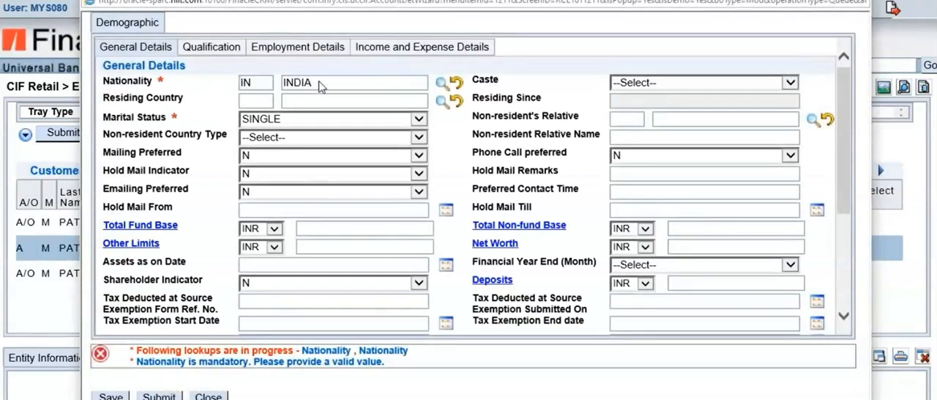
pyautogui.click(159, 396)
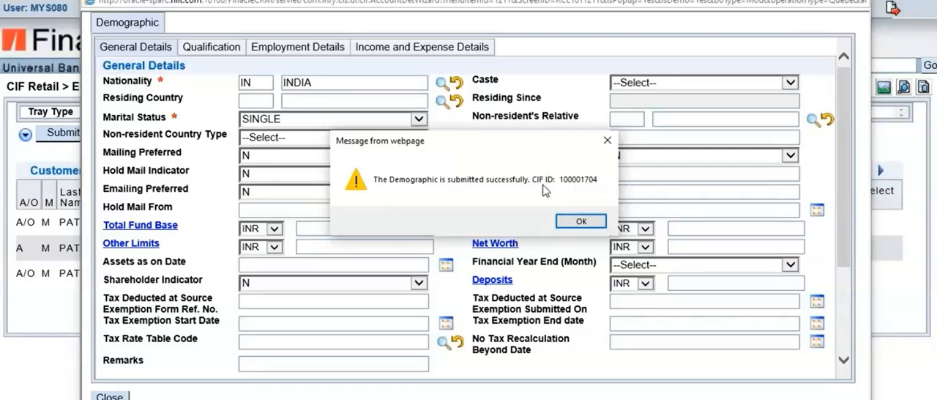
pyautogui.click(593, 221)
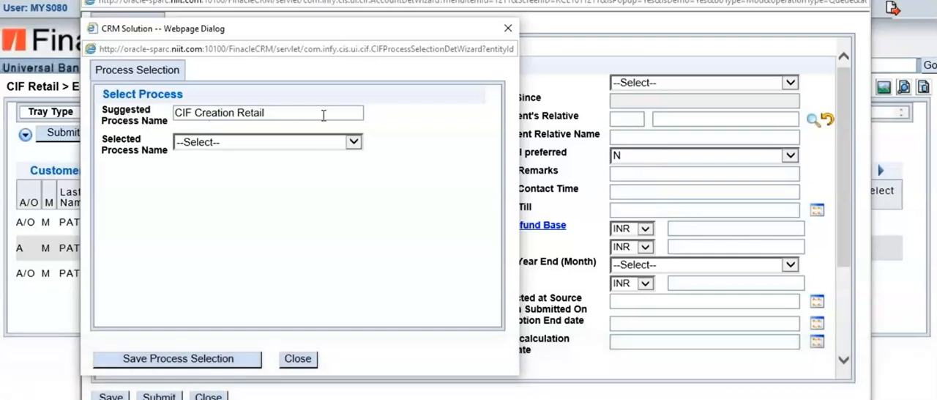
# Save the suggested CIF Creation Retail process for the customer and log out of the current session
pyautogui.click(219, 361)
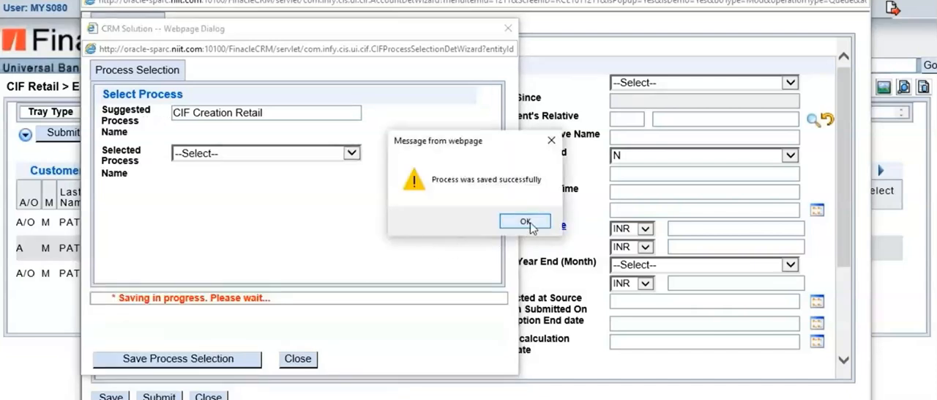
pyautogui.click(526, 221)
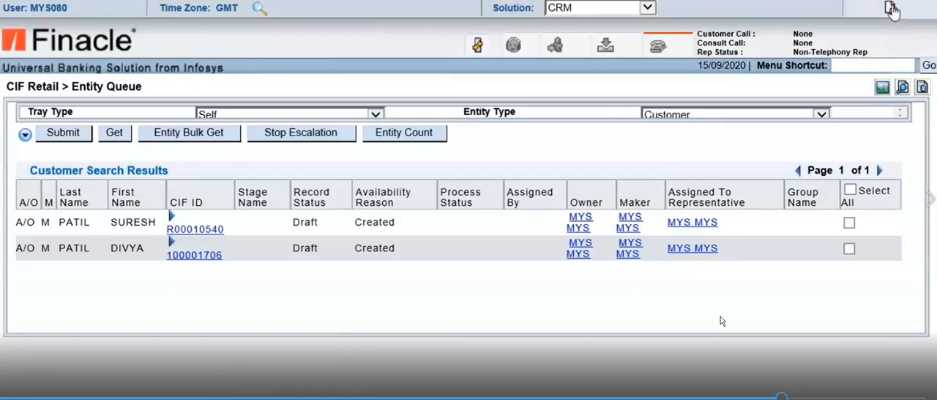
pyautogui.click(891, 10)
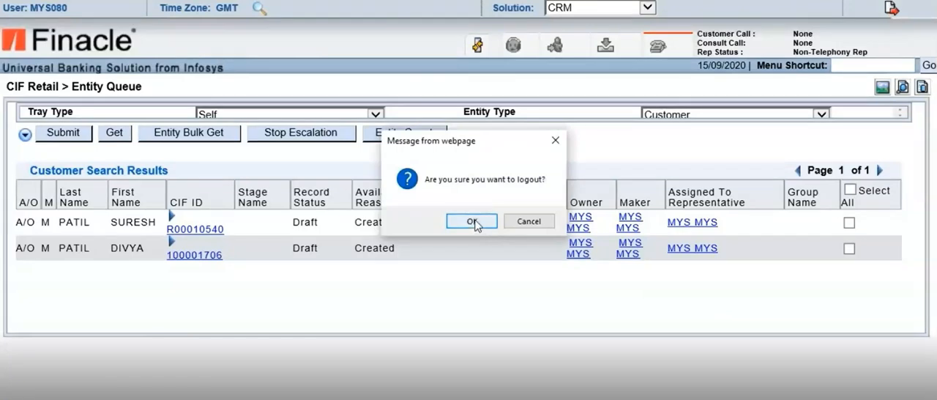
pyautogui.click(472, 221)
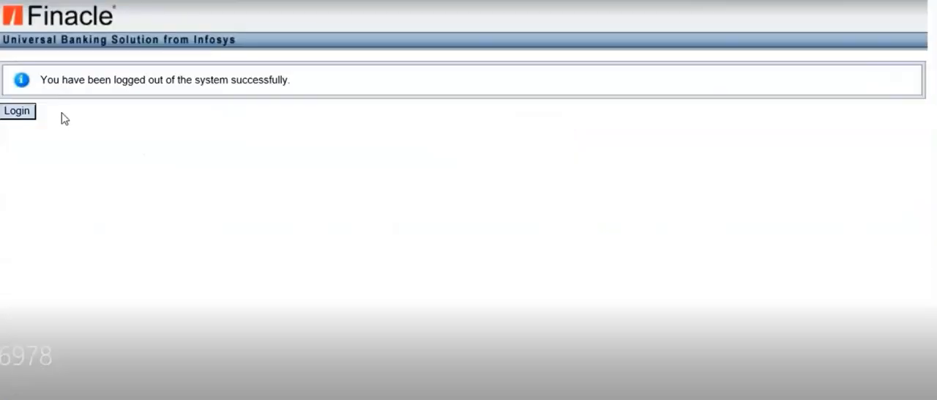
pyautogui.click(22, 111)
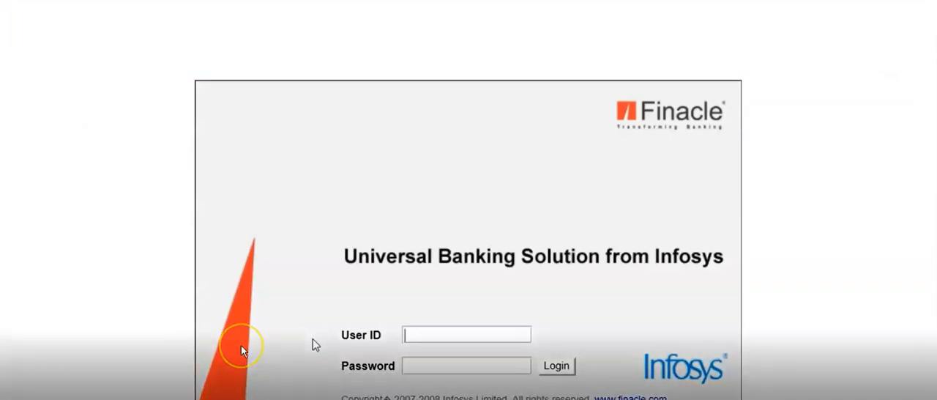
pyautogui.write('mys079')
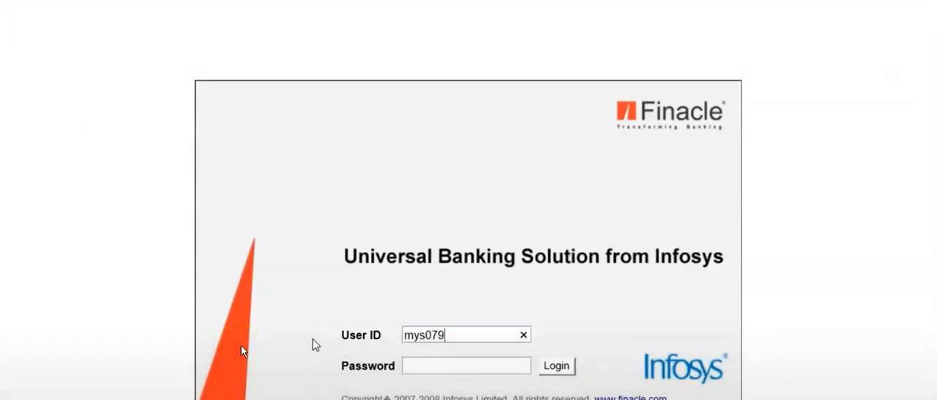
pyautogui.press('Tab')
pyautogui.write('••••••••')
pyautogui.press('Return')
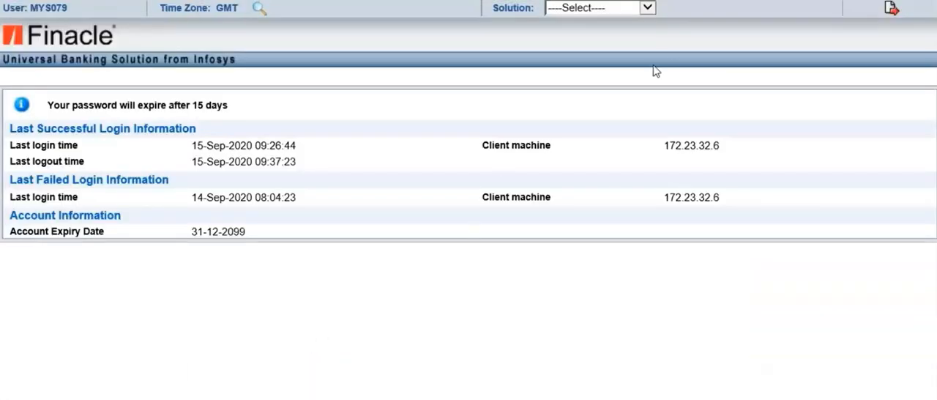
# Switch the solution to CRM and open the CIF Retail Entity Queue
pyautogui.click(645, 8)
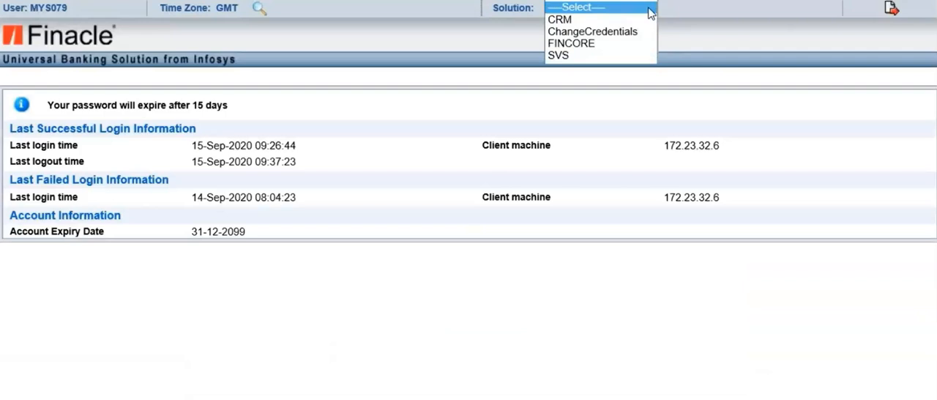
pyautogui.click(597, 19)
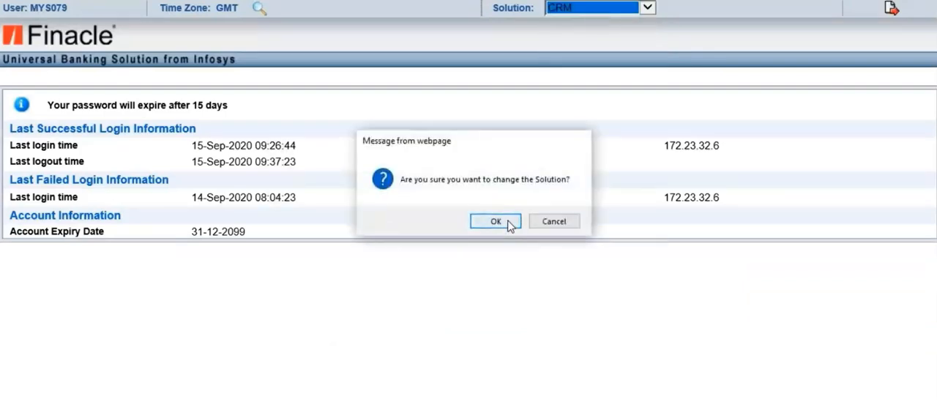
pyautogui.click(514, 222)
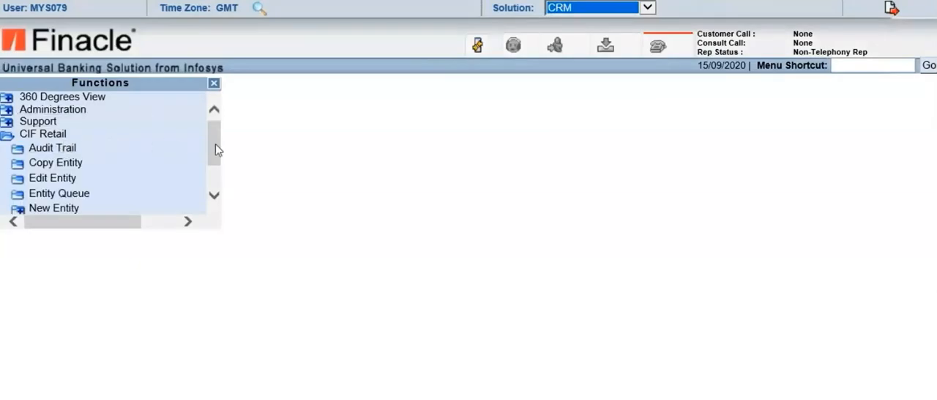
pyautogui.moveTo(216, 143)
pyautogui.mouseDown()
pyautogui.moveTo(212, 165)
pyautogui.moveTo(214, 156)
pyautogui.mouseUp()
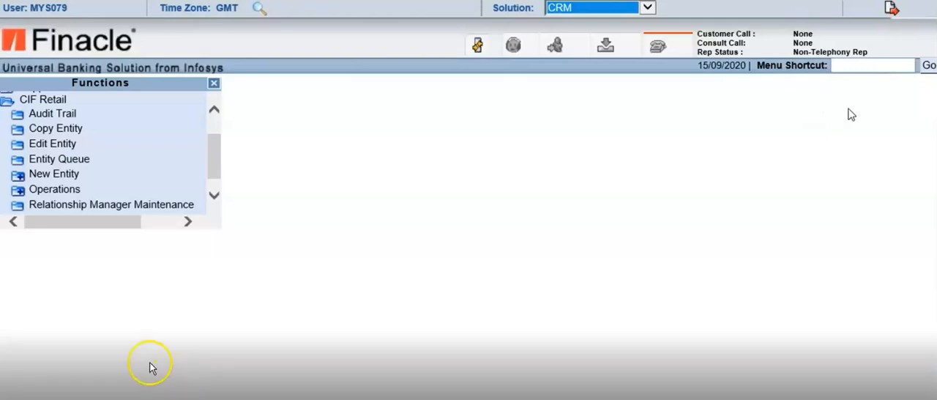
pyautogui.click(65, 161)
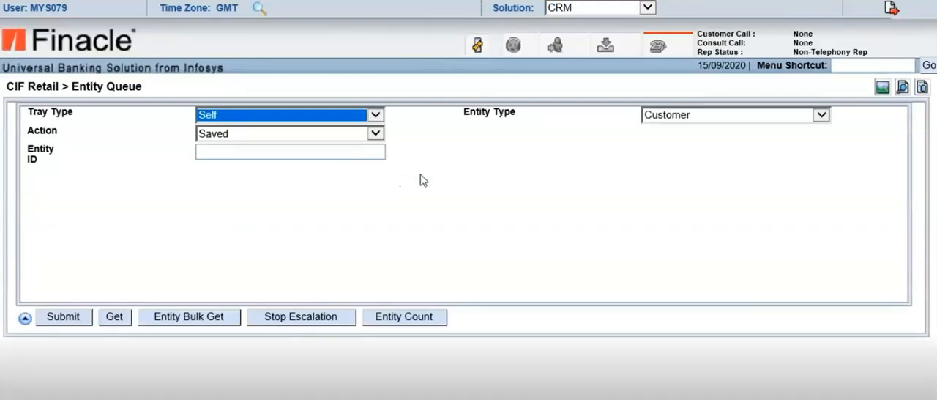
# Fetch the customer from the Business Center Group tray, group BRAUTH, by Entity ID into the self tray
pyautogui.click(376, 114)
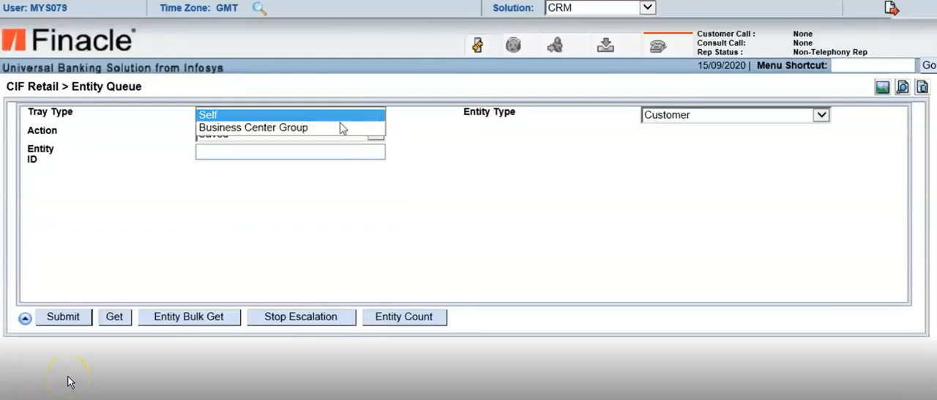
pyautogui.click(326, 128)
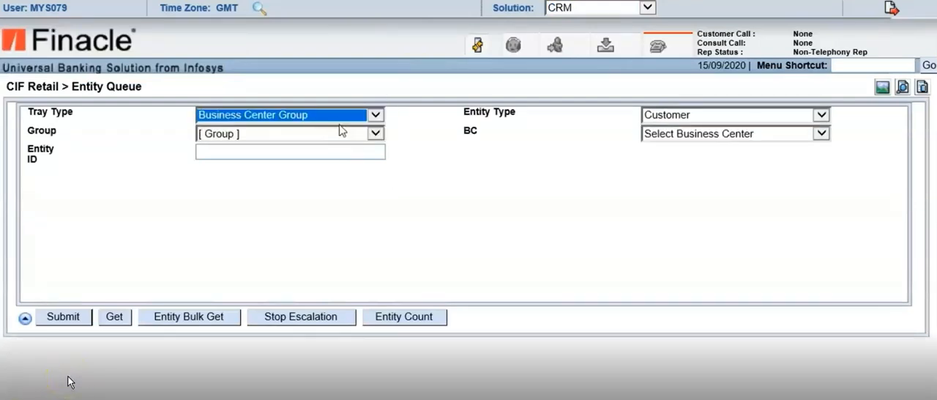
pyautogui.click(376, 133)
pyautogui.click(242, 145)
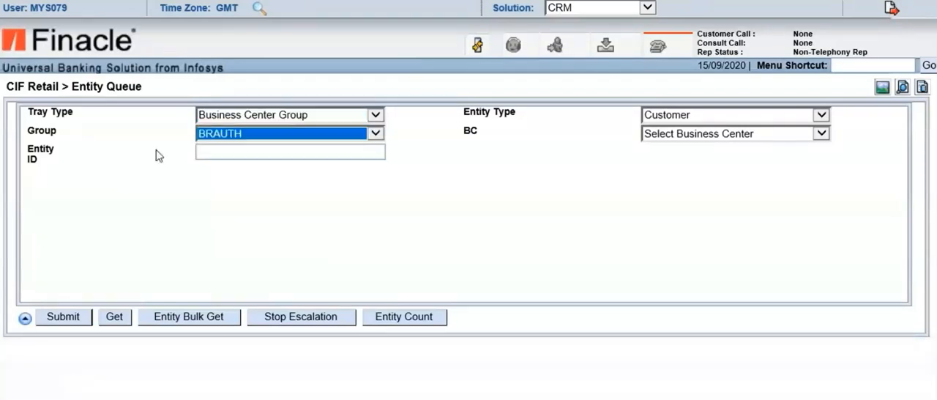
pyautogui.click(233, 153)
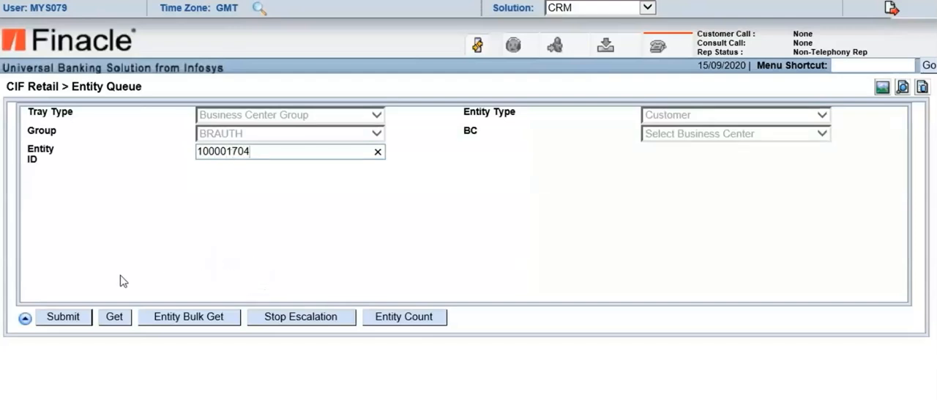
pyautogui.click(114, 319)
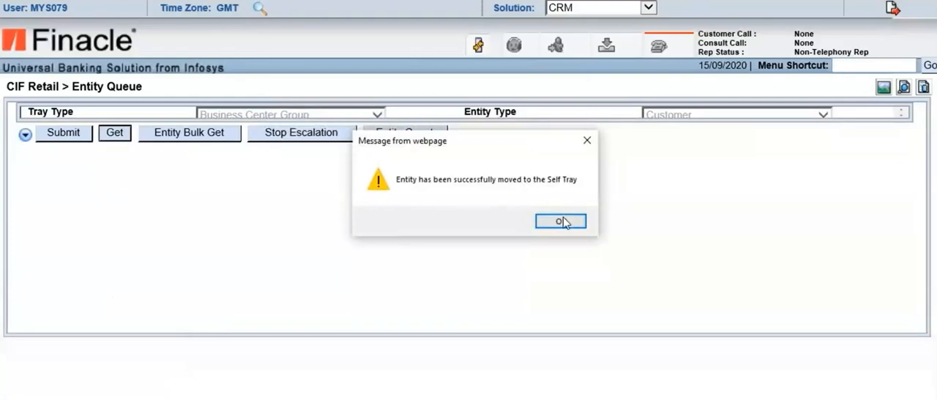
pyautogui.click(559, 222)
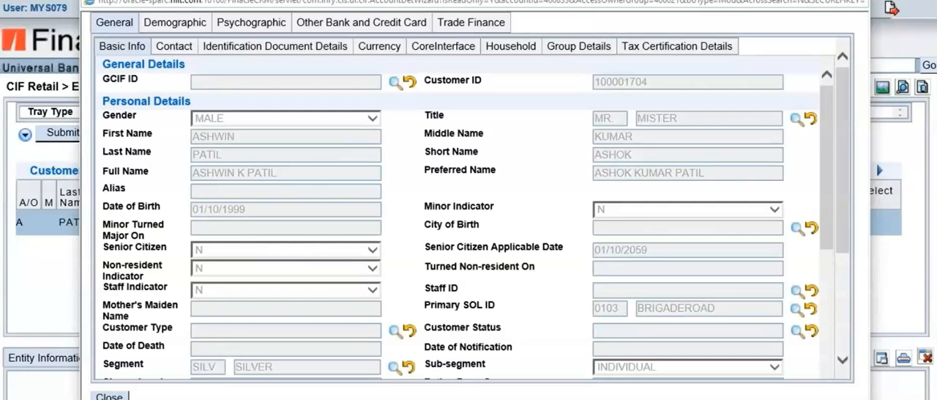
# Close the customer's details, then select the queued record and open the Validate Document Checklist of its current process step
pyautogui.click(855, 0)
pyautogui.click(852, 224)
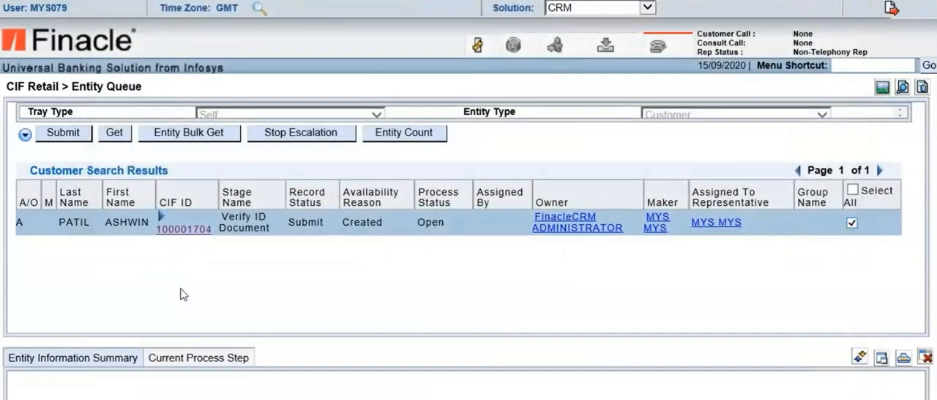
pyautogui.click(202, 360)
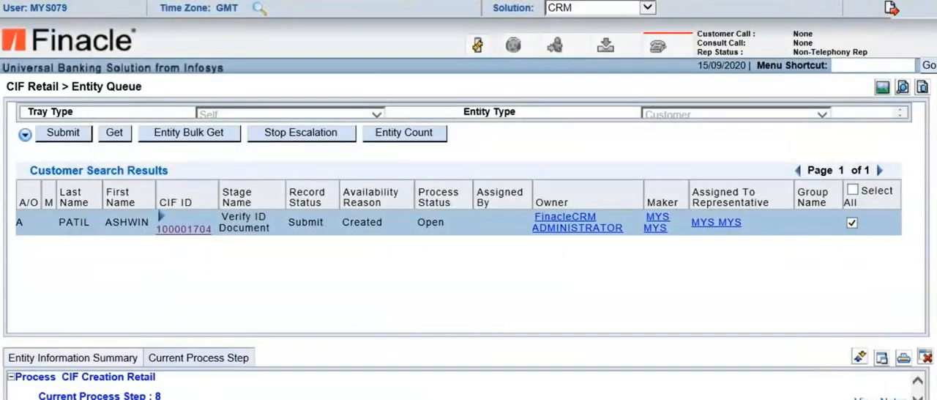
pyautogui.scroll(-1, 184, 391)
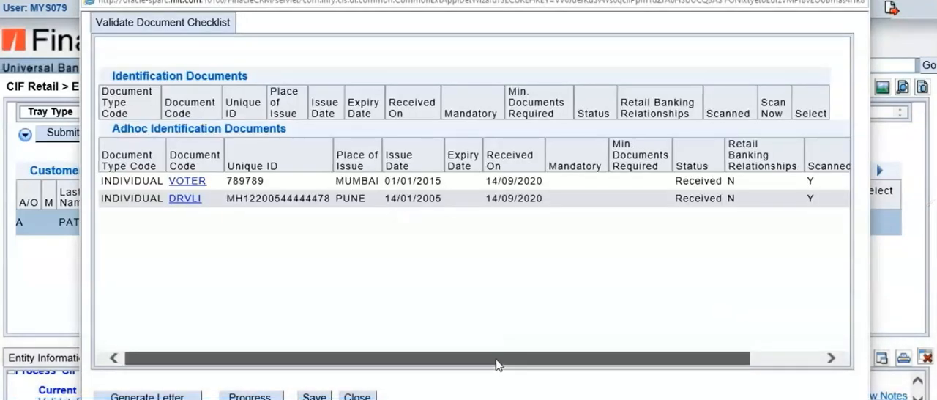
# Mark the VOTER and DRVLI documents for Scan Now and progress the Validate Document Checklist
pyautogui.moveTo(491, 358); pyautogui.dragTo(575, 358)
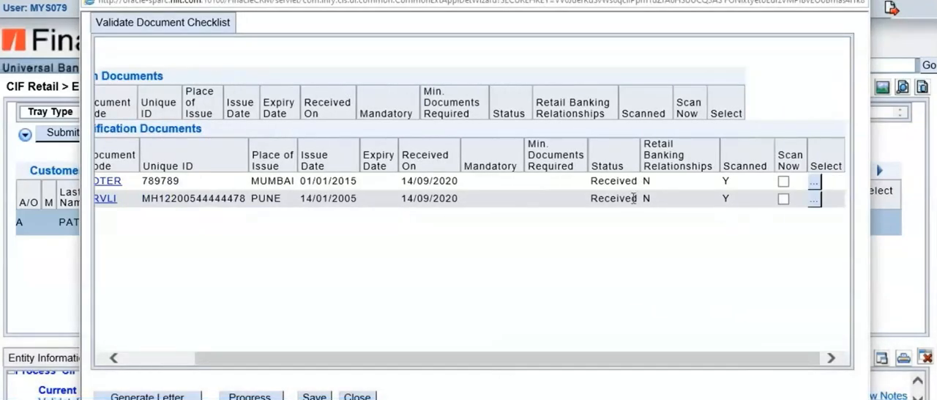
pyautogui.click(783, 181)
pyautogui.click(783, 200)
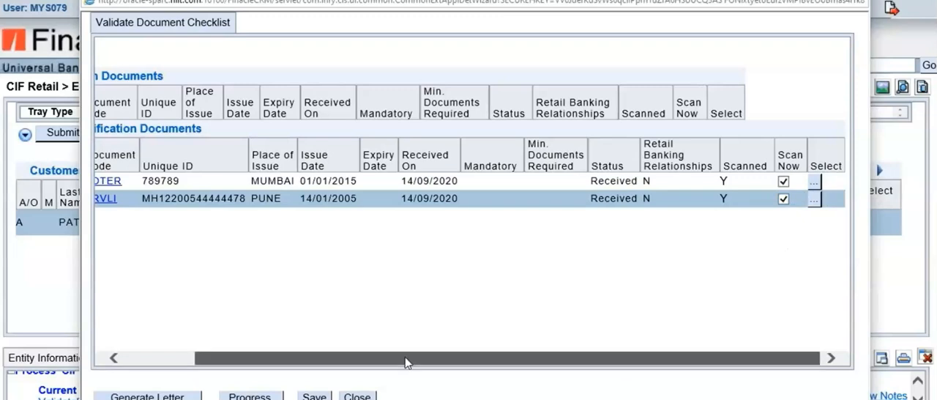
pyautogui.moveTo(408, 359); pyautogui.dragTo(241, 290)
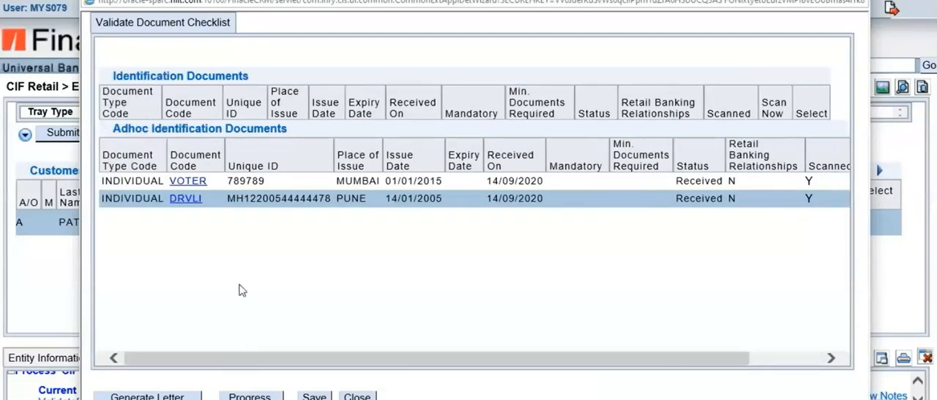
pyautogui.click(250, 396)
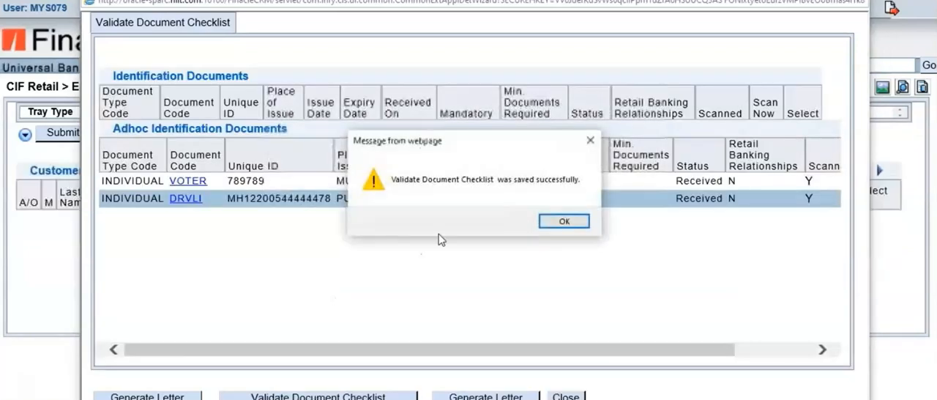
pyautogui.click(565, 221)
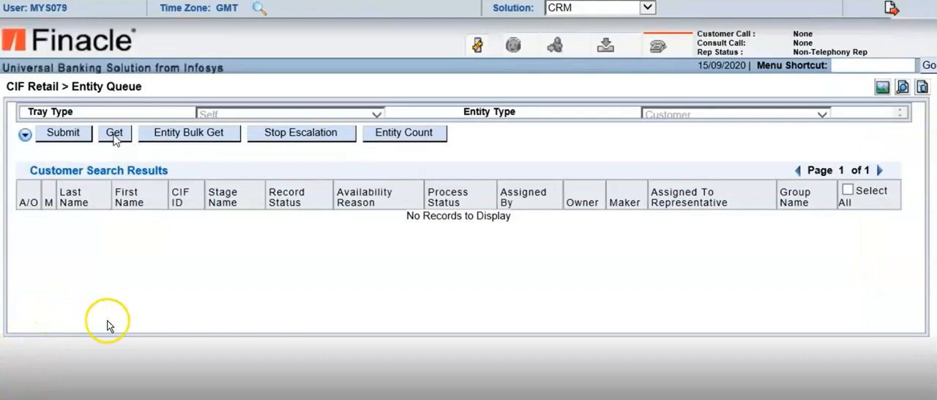
# Fetch the same customer into the self tray for the Approval Step and show the record's current process step
pyautogui.click(114, 134)
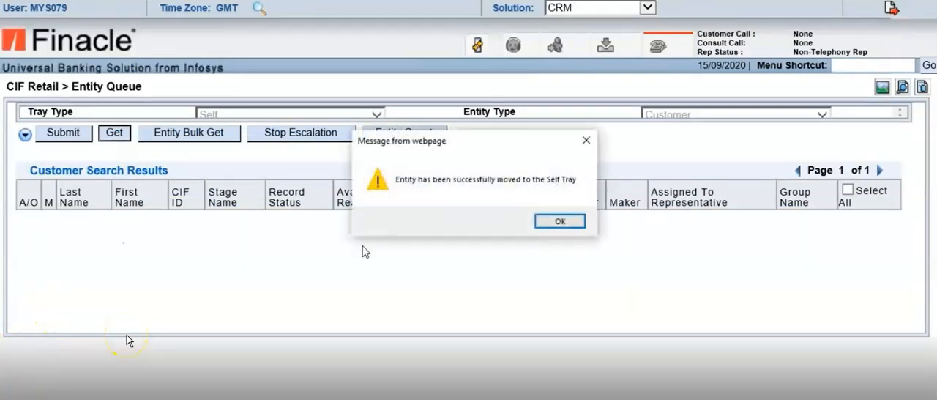
pyautogui.click(560, 221)
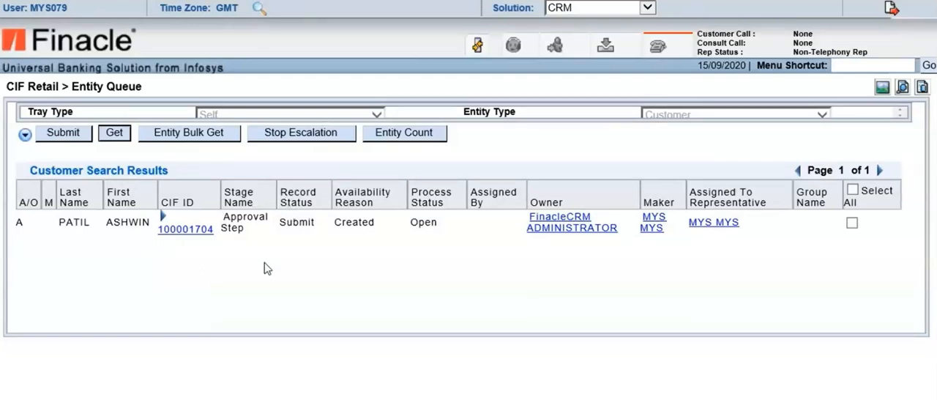
pyautogui.click(852, 223)
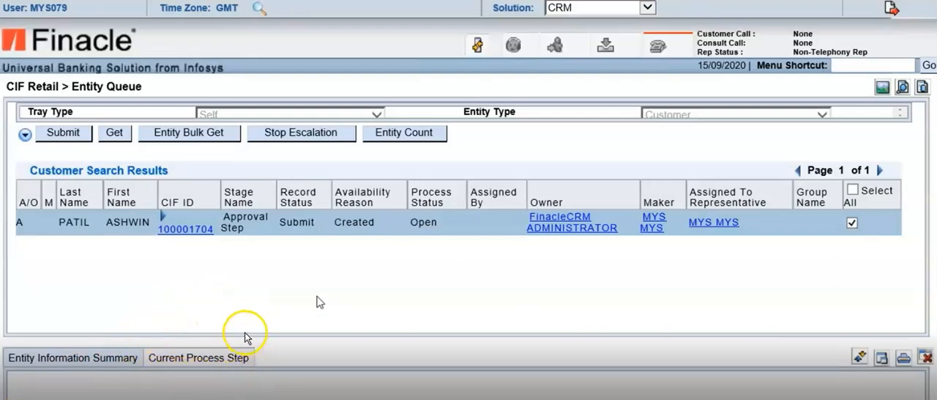
pyautogui.click(210, 357)
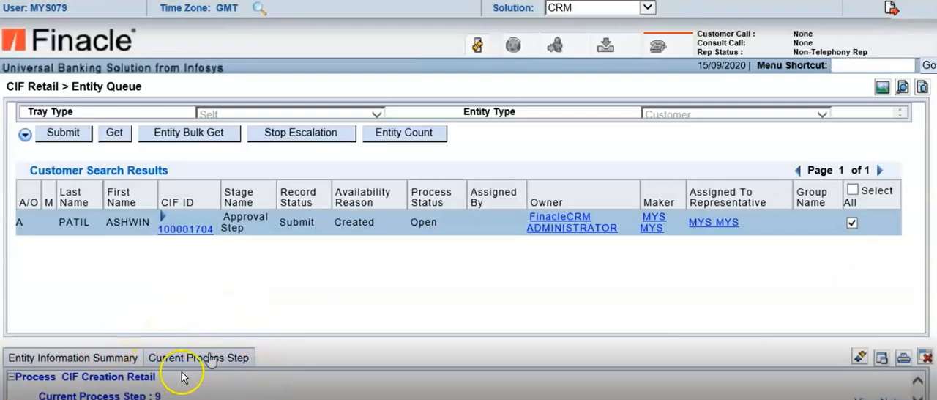
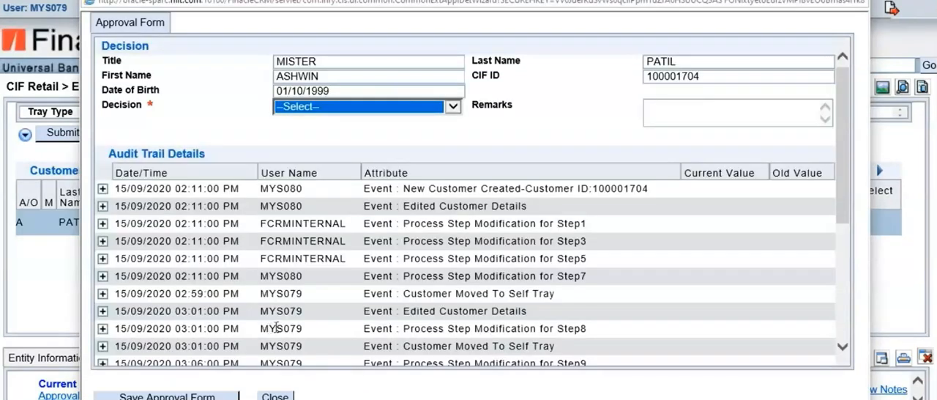
# Examine the audit trail's customer creation event, first Edited Customer Details event, and Step1 and Step3 process step modifications
pyautogui.click(103, 188)
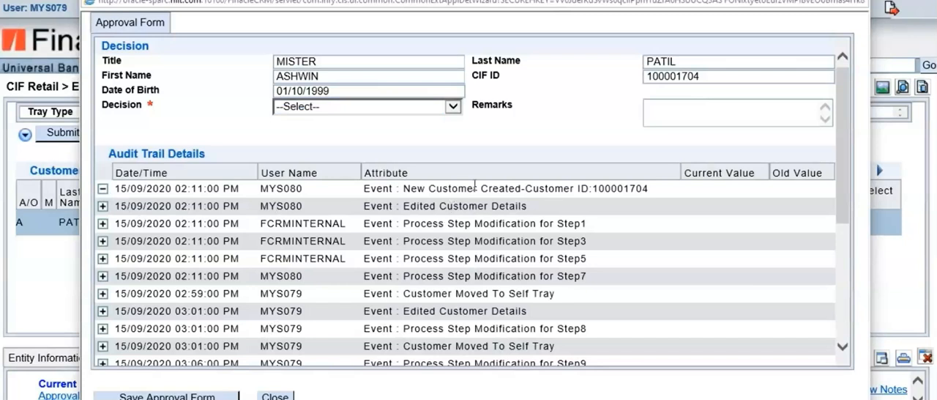
pyautogui.click(102, 207)
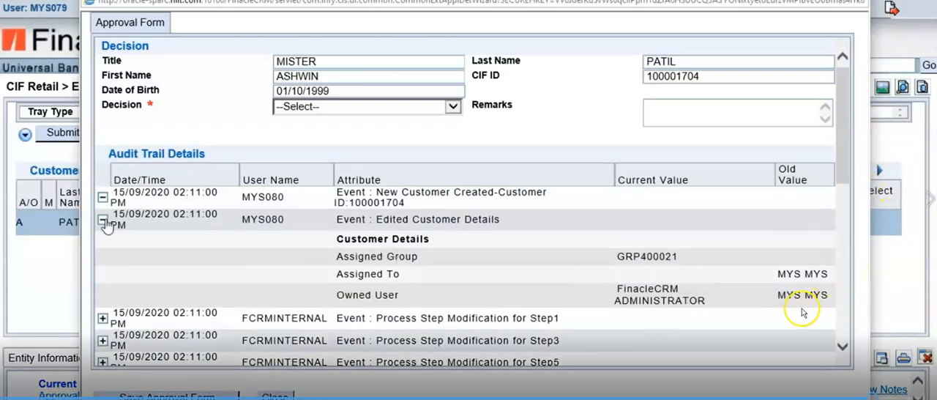
pyautogui.click(103, 219)
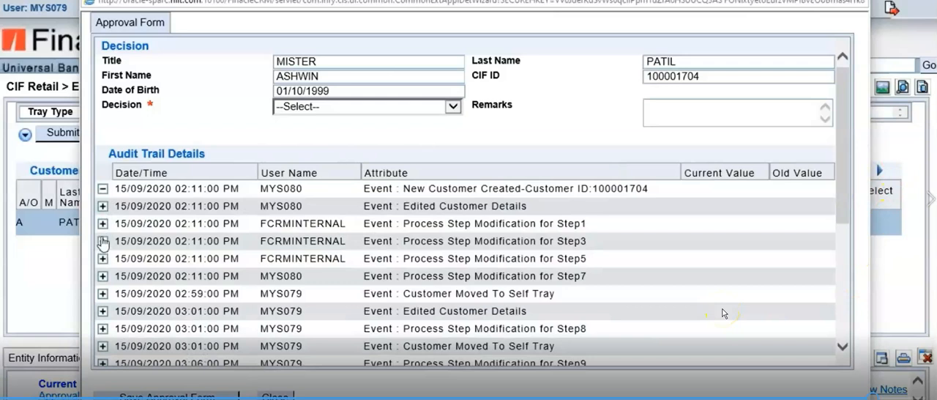
pyautogui.click(104, 224)
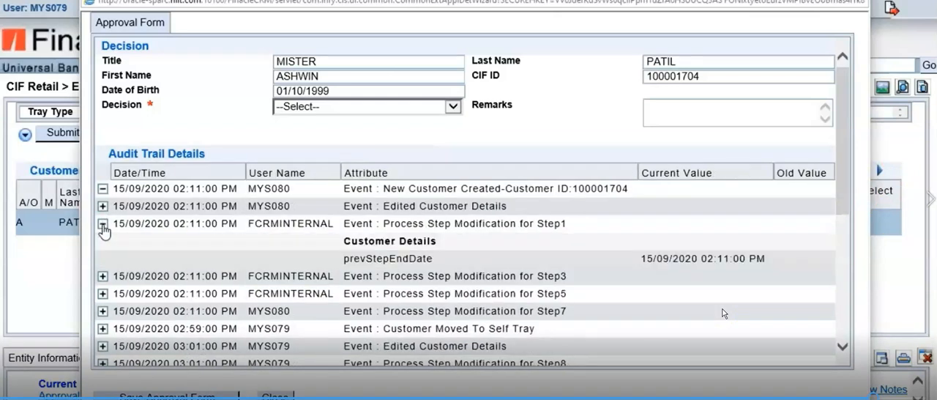
pyautogui.click(103, 224)
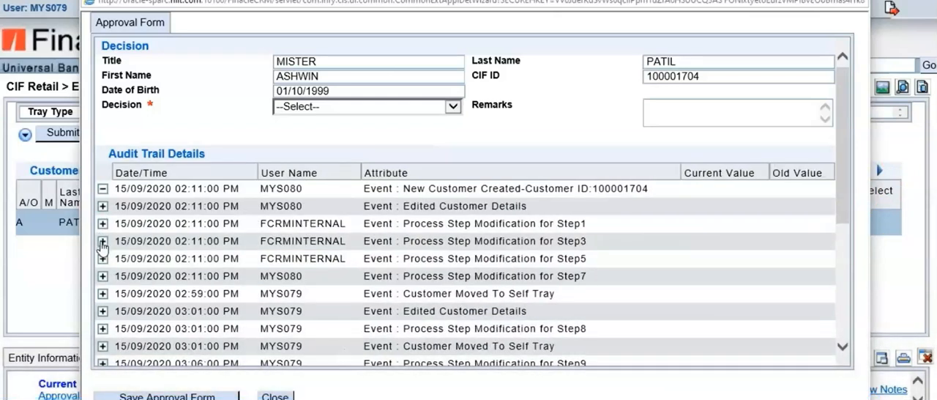
pyautogui.click(102, 241)
pyautogui.click(103, 235)
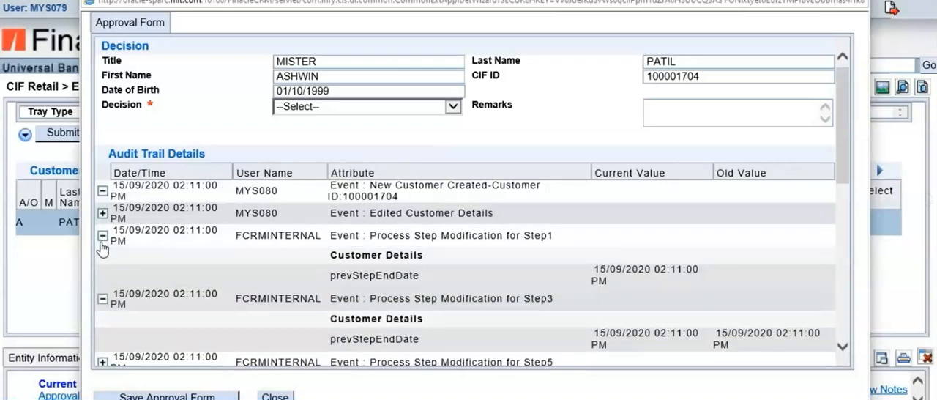
pyautogui.click(103, 235)
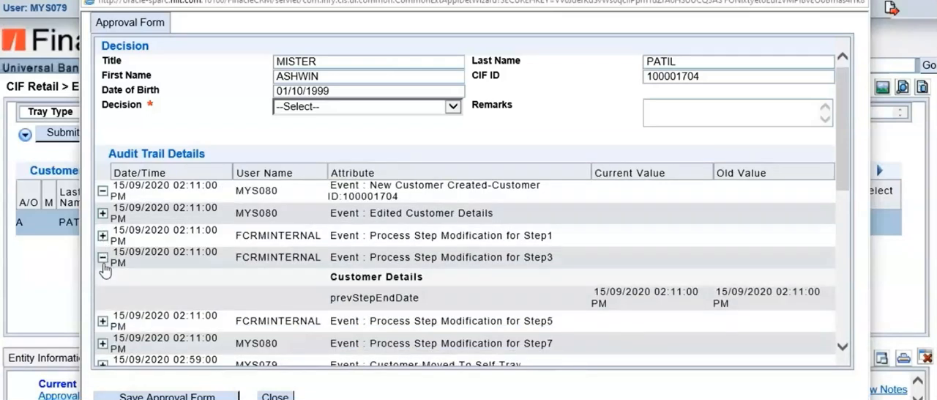
pyautogui.click(102, 258)
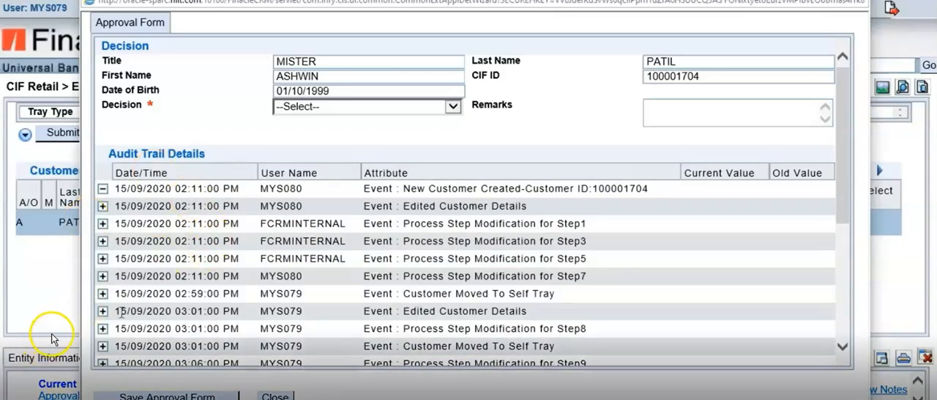
# Examine the Edited Customer Details events of 03:01 PM and 03:12 PM, comparing the current and old date of birth
pyautogui.click(103, 310)
pyautogui.scroll(-1, 463, 322)
pyautogui.scroll(-2, 463, 322)
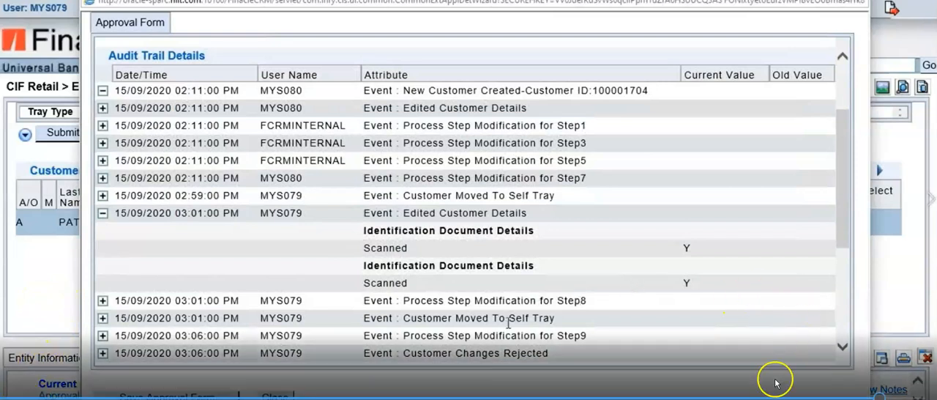
pyautogui.scroll(-3, 508, 316)
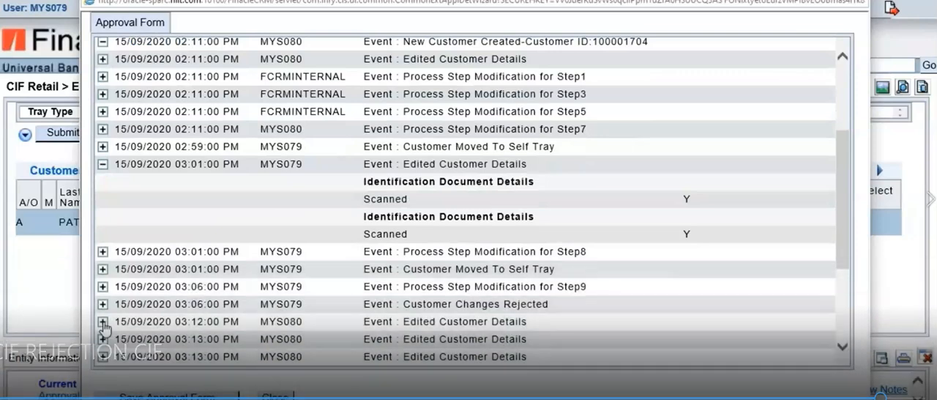
pyautogui.click(103, 322)
pyautogui.scroll(-2, 579, 308)
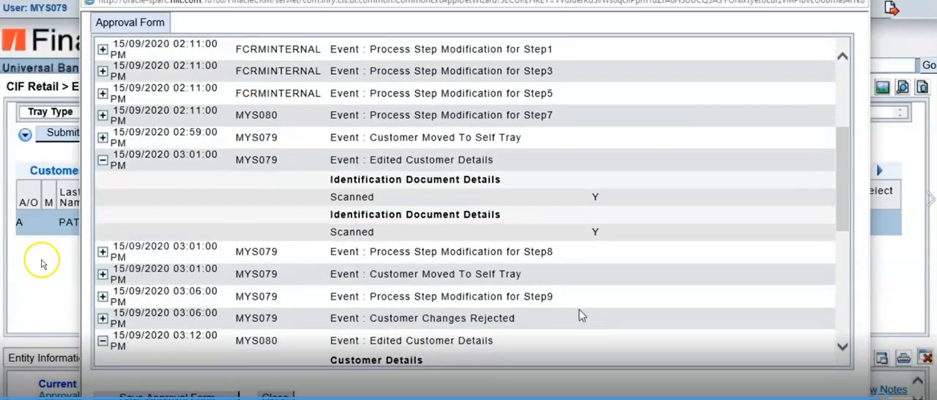
pyautogui.scroll(-6, 579, 315)
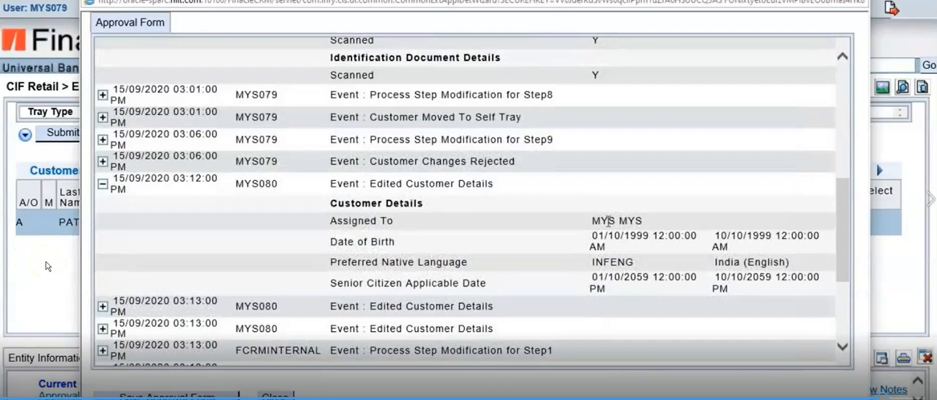
pyautogui.scroll(10, 608, 219)
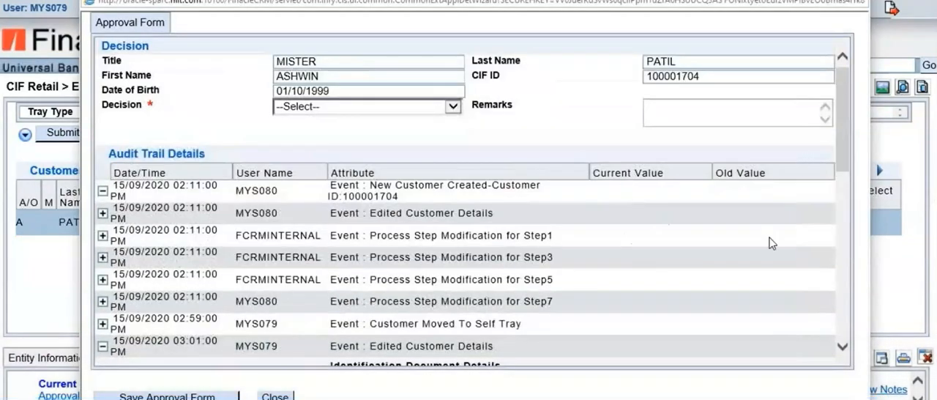
pyautogui.scroll(-10, 744, 244)
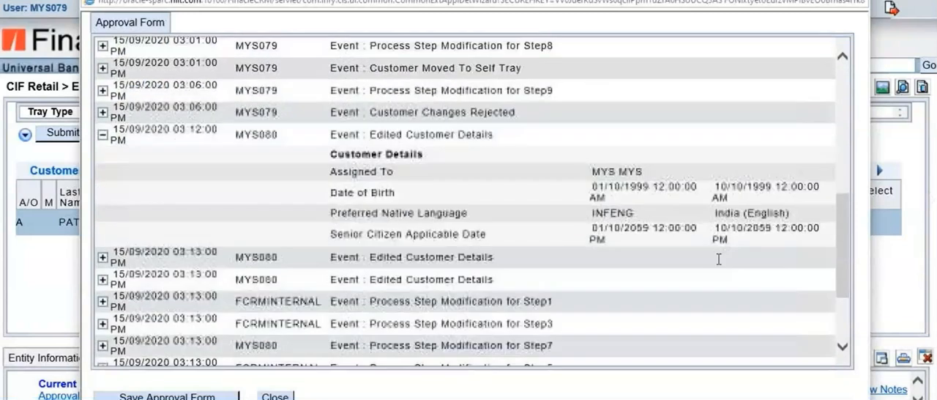
pyautogui.moveTo(715, 187); pyautogui.dragTo(773, 187)
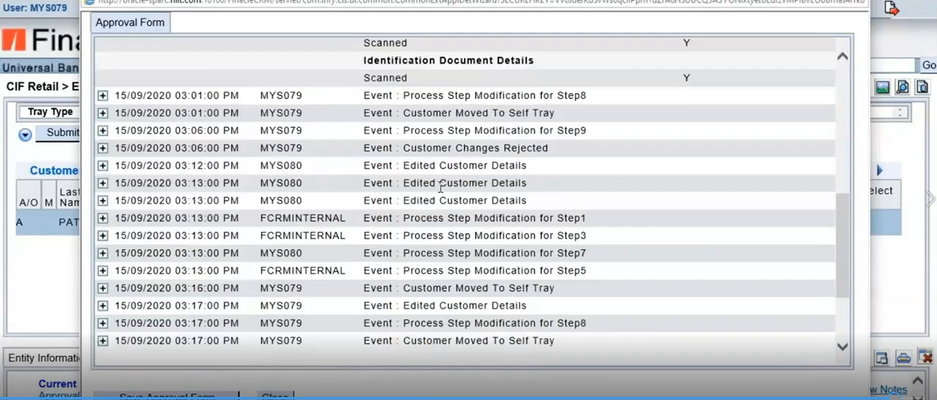
# Review the old date of birth in the 03:12 PM edit again and collapse both expanded Edited Customer Details events
pyautogui.scroll(5, 441, 186)
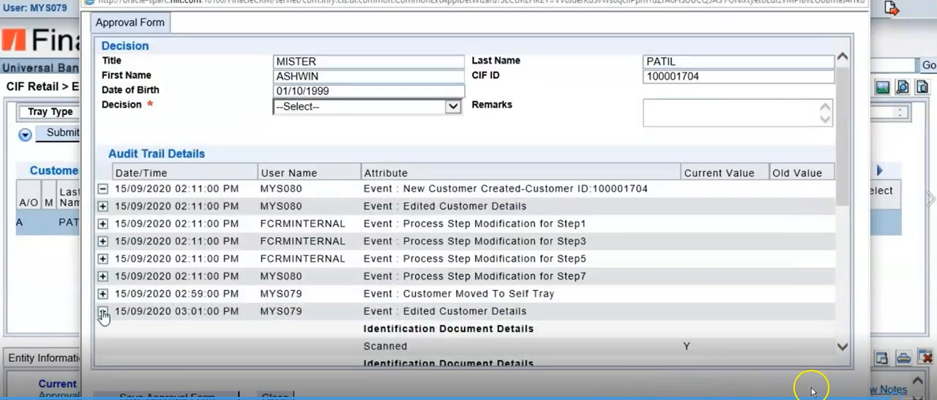
pyautogui.click(103, 310)
pyautogui.click(454, 108)
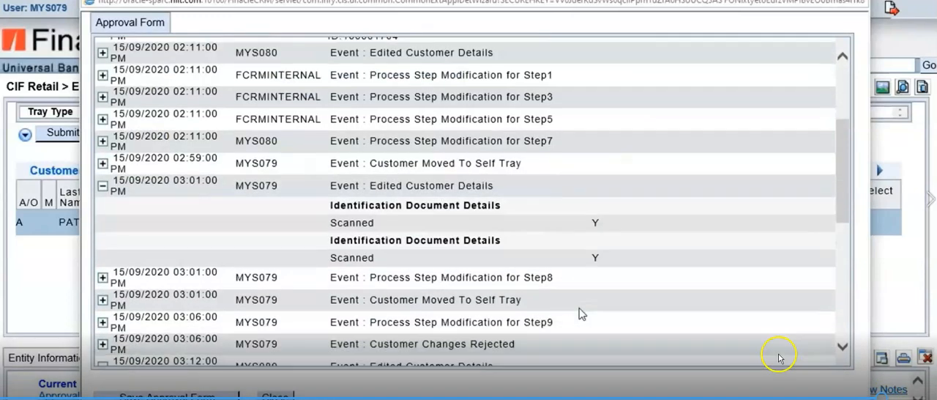
pyautogui.scroll(-3, 577, 312)
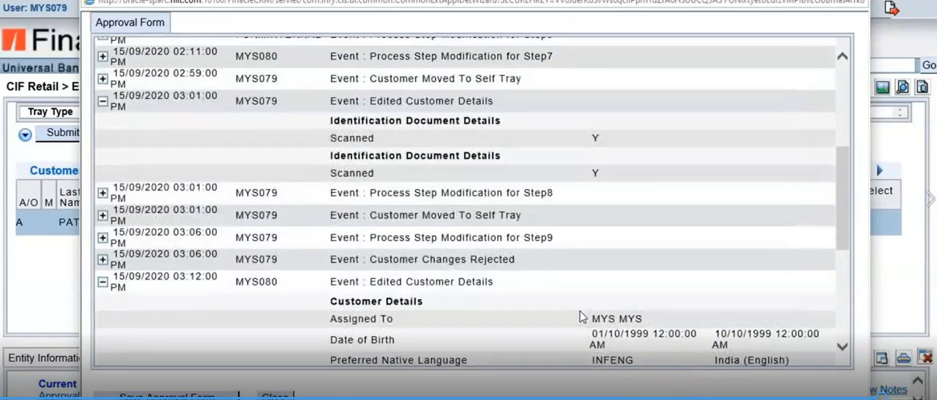
pyautogui.scroll(-3, 582, 318)
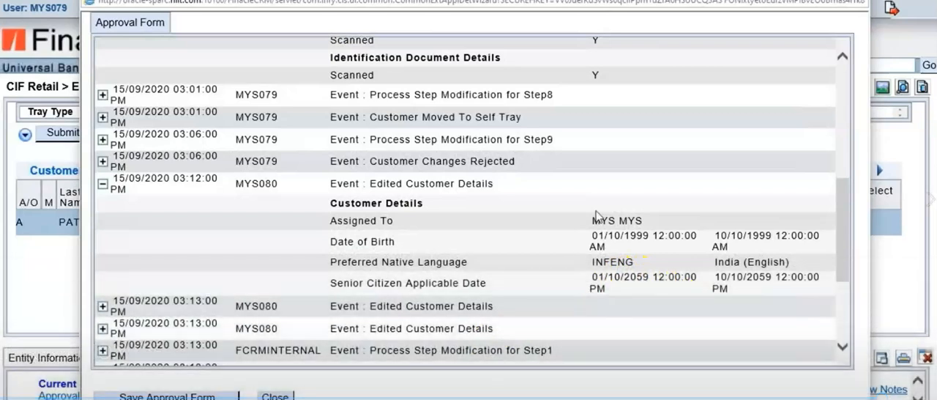
pyautogui.scroll(3, 631, 264)
pyautogui.scroll(3, 631, 263)
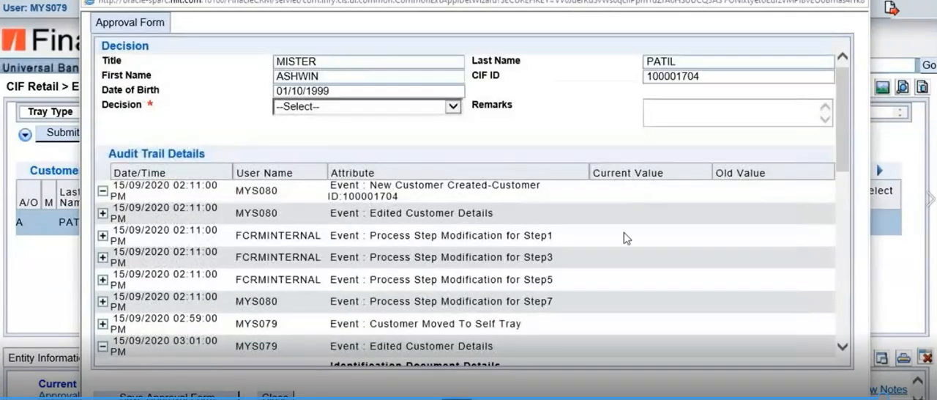
pyautogui.scroll(-6, 744, 243)
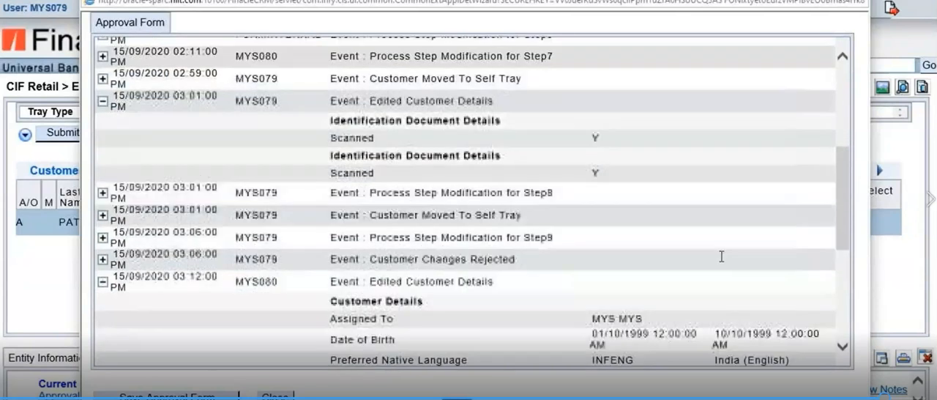
pyautogui.doubleClick(743, 187)
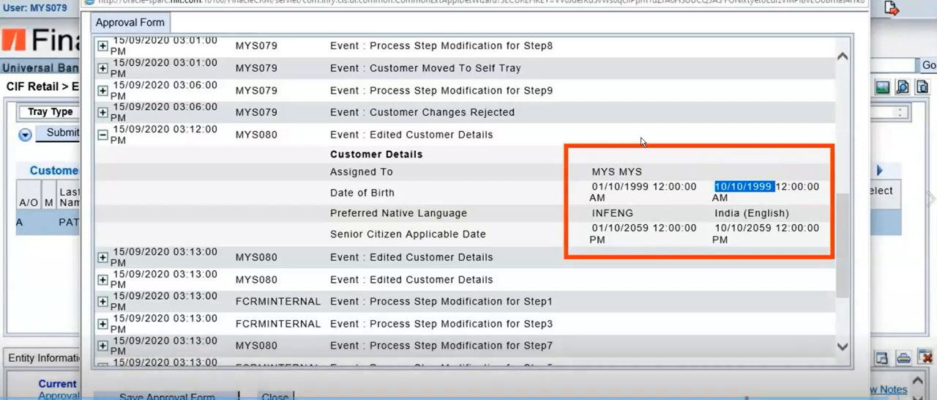
pyautogui.click(103, 135)
pyautogui.scroll(5, 441, 186)
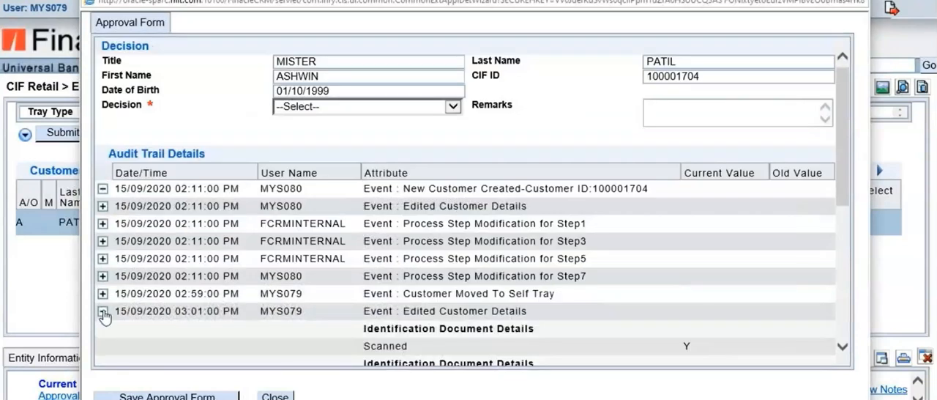
pyautogui.click(103, 311)
# Try Approve, Reject and Close as the decision to compare whether each one makes the remarks mandatory
pyautogui.click(452, 108)
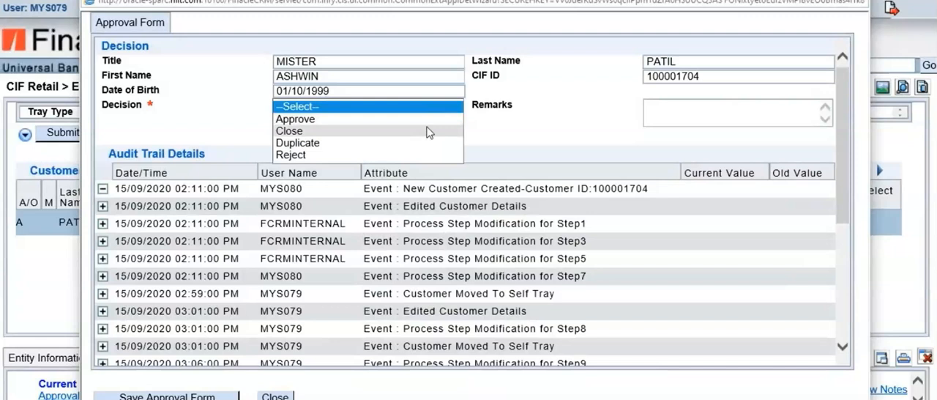
pyautogui.click(301, 120)
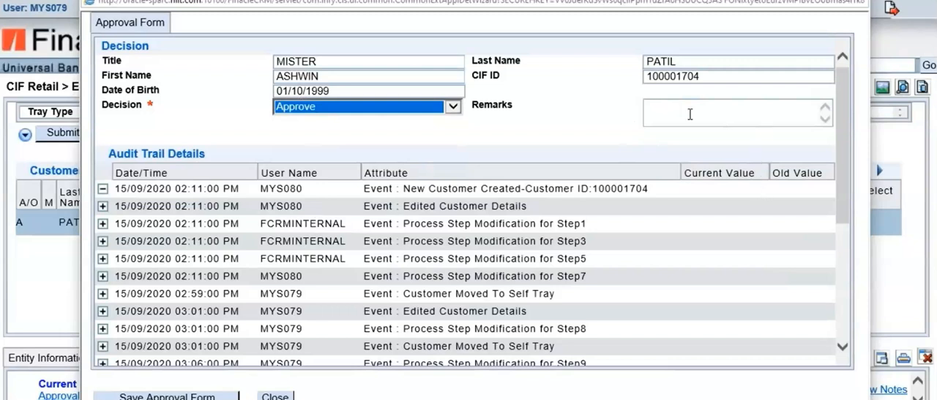
pyautogui.click(454, 106)
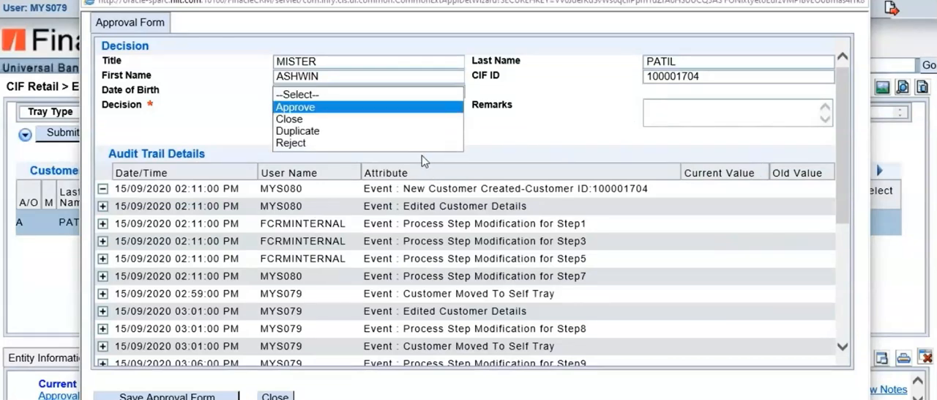
pyautogui.click(333, 145)
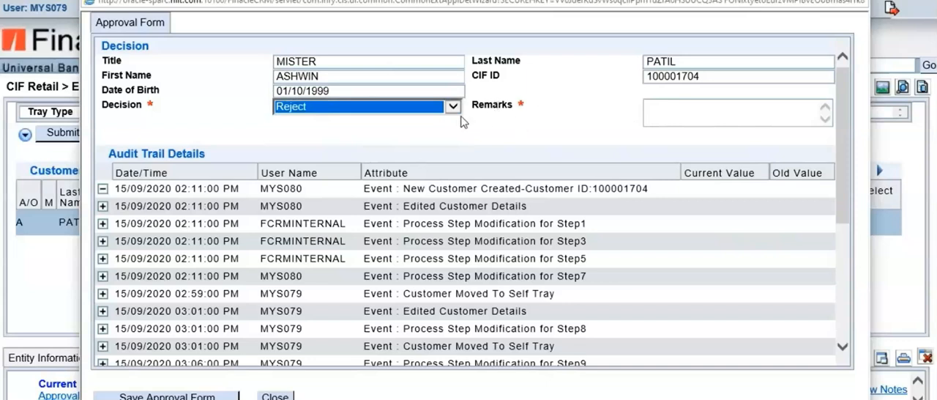
pyautogui.click(453, 106)
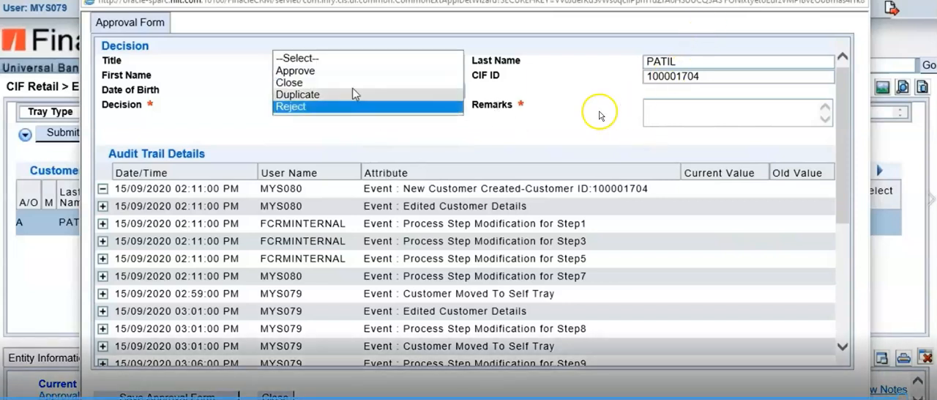
pyautogui.click(354, 83)
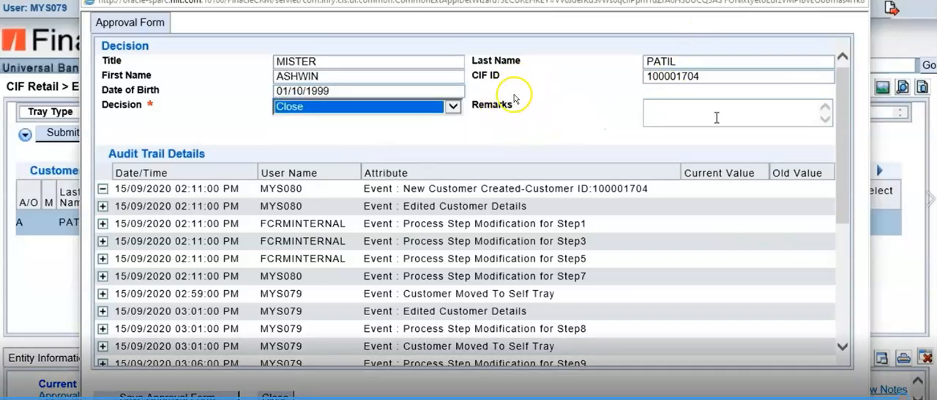
pyautogui.click(455, 107)
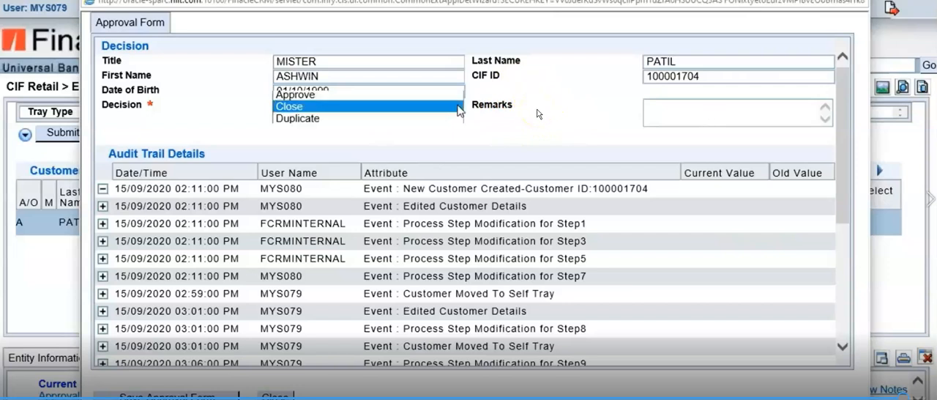
pyautogui.press('Up')
pyautogui.press('Return')
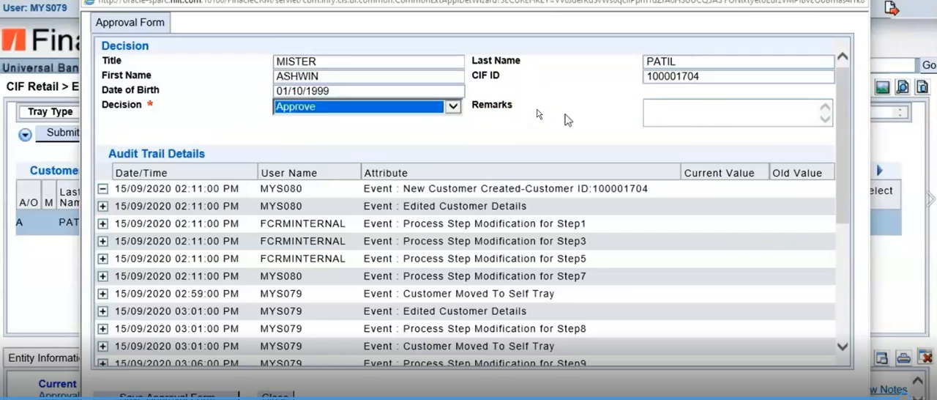
pyautogui.click(345, 107)
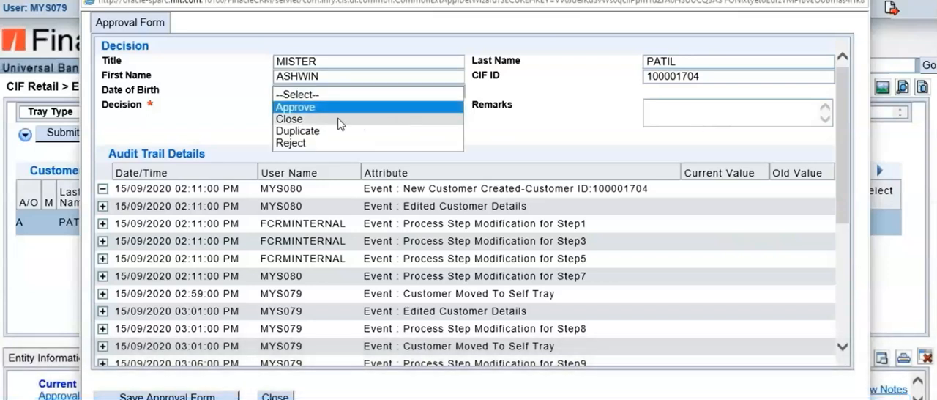
pyautogui.click(331, 144)
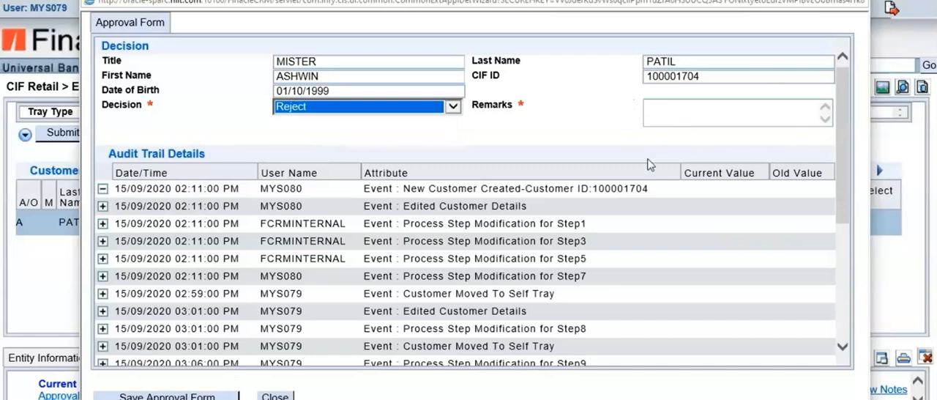
# Set the decision to Approve and save the customer's Approval Form
pyautogui.click(452, 109)
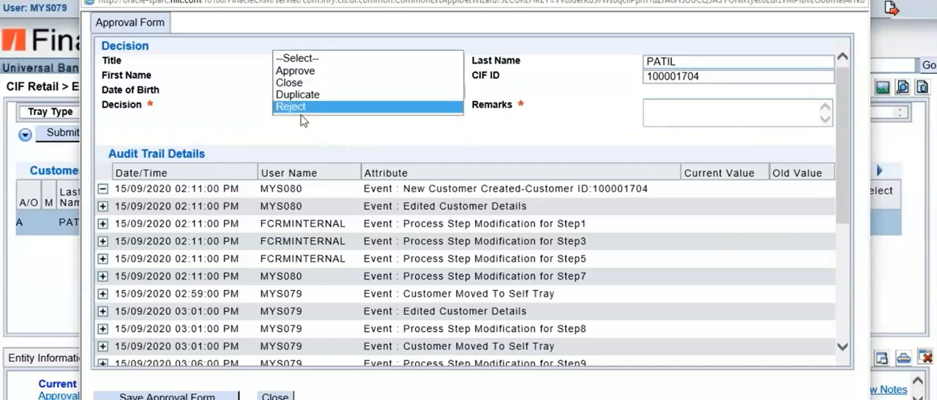
pyautogui.click(306, 71)
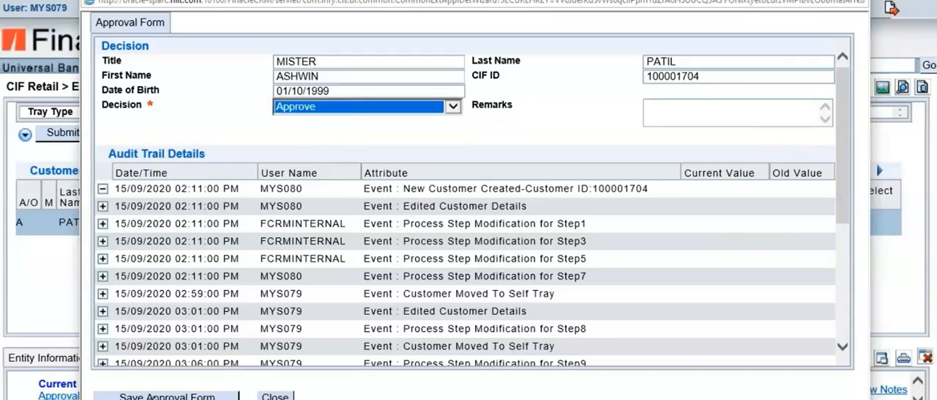
pyautogui.click(166, 396)
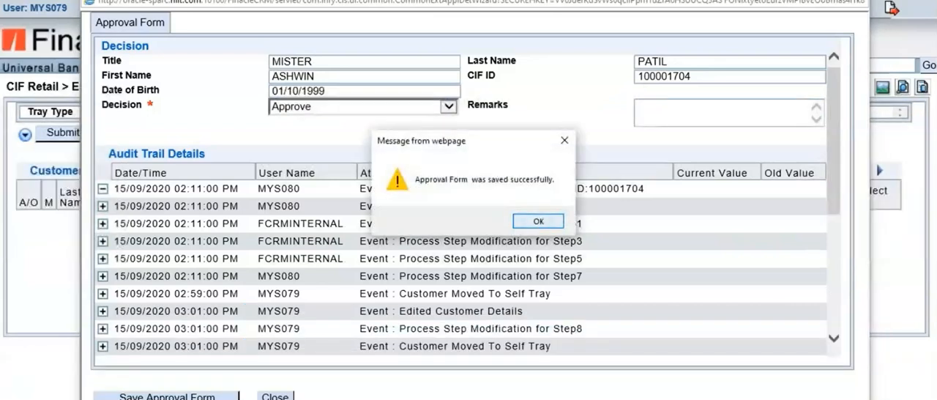
pyautogui.click(538, 220)
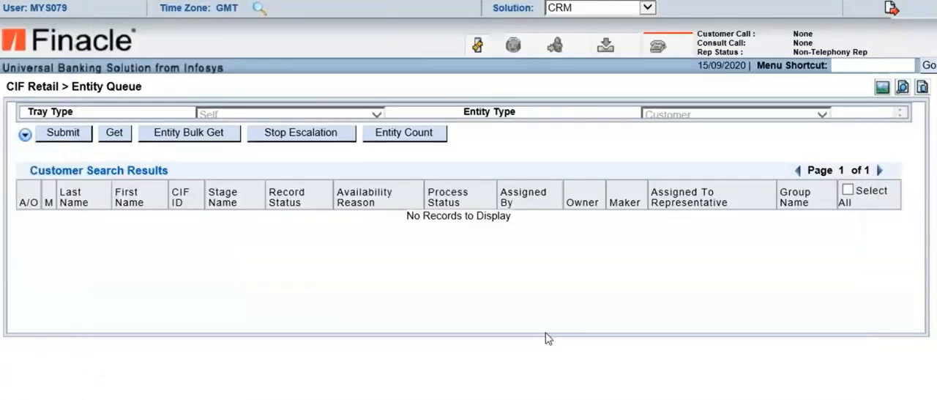